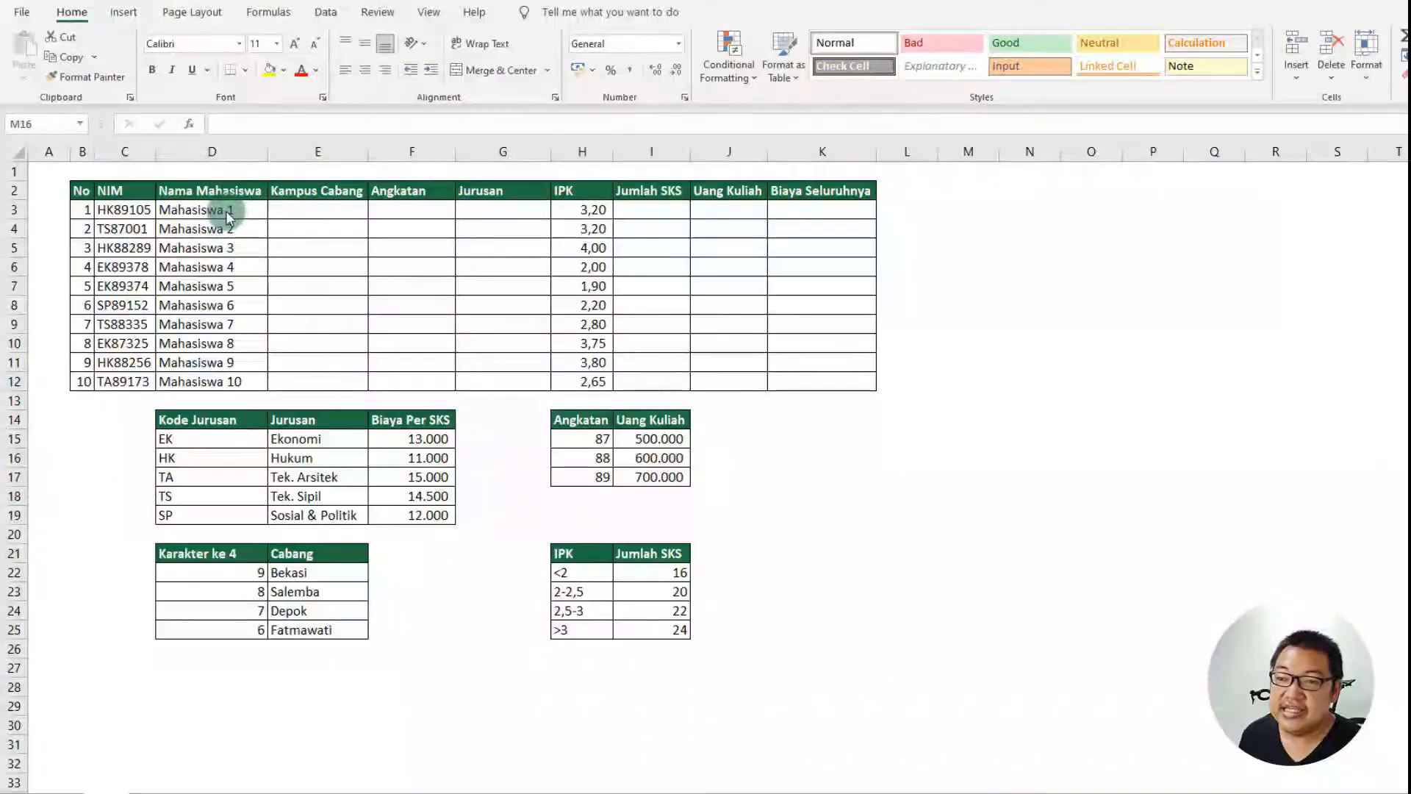
- Examine the student table's filled and empty columns and the lookup tables below, including the Karakter ke 4 and Cabang table
left_click_drag(226, 210, 248, 380)
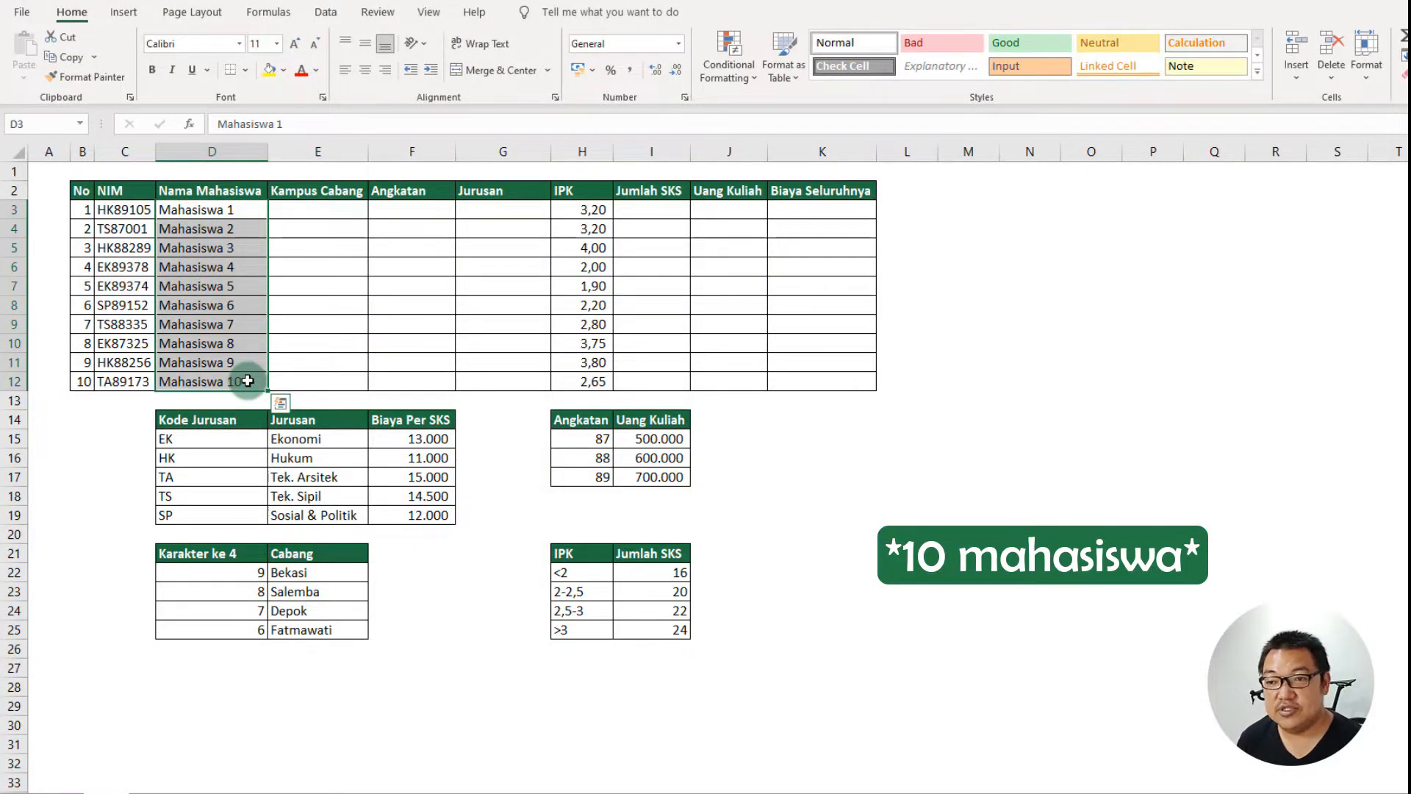
left_click_drag(141, 215, 146, 380)
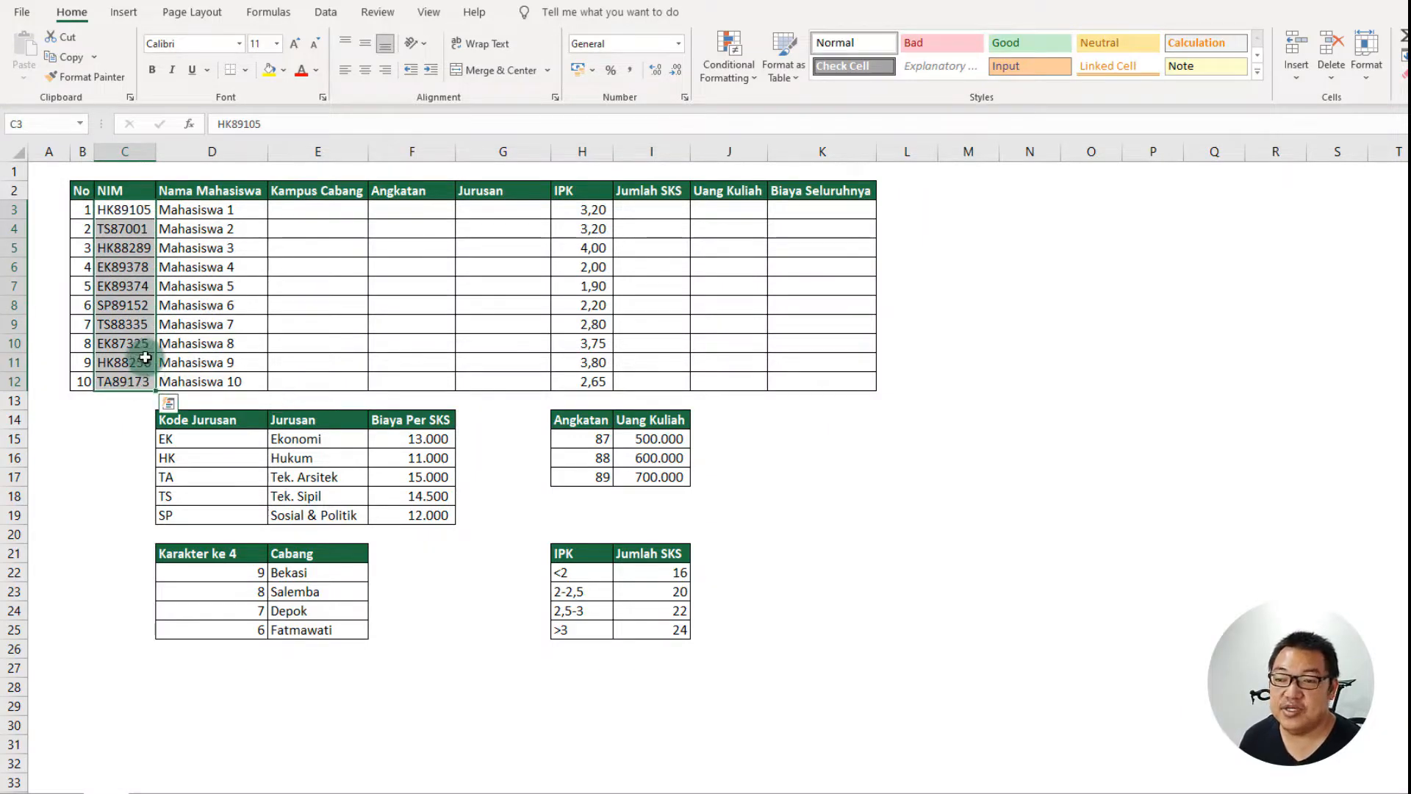
left_click_drag(575, 211, 576, 383)
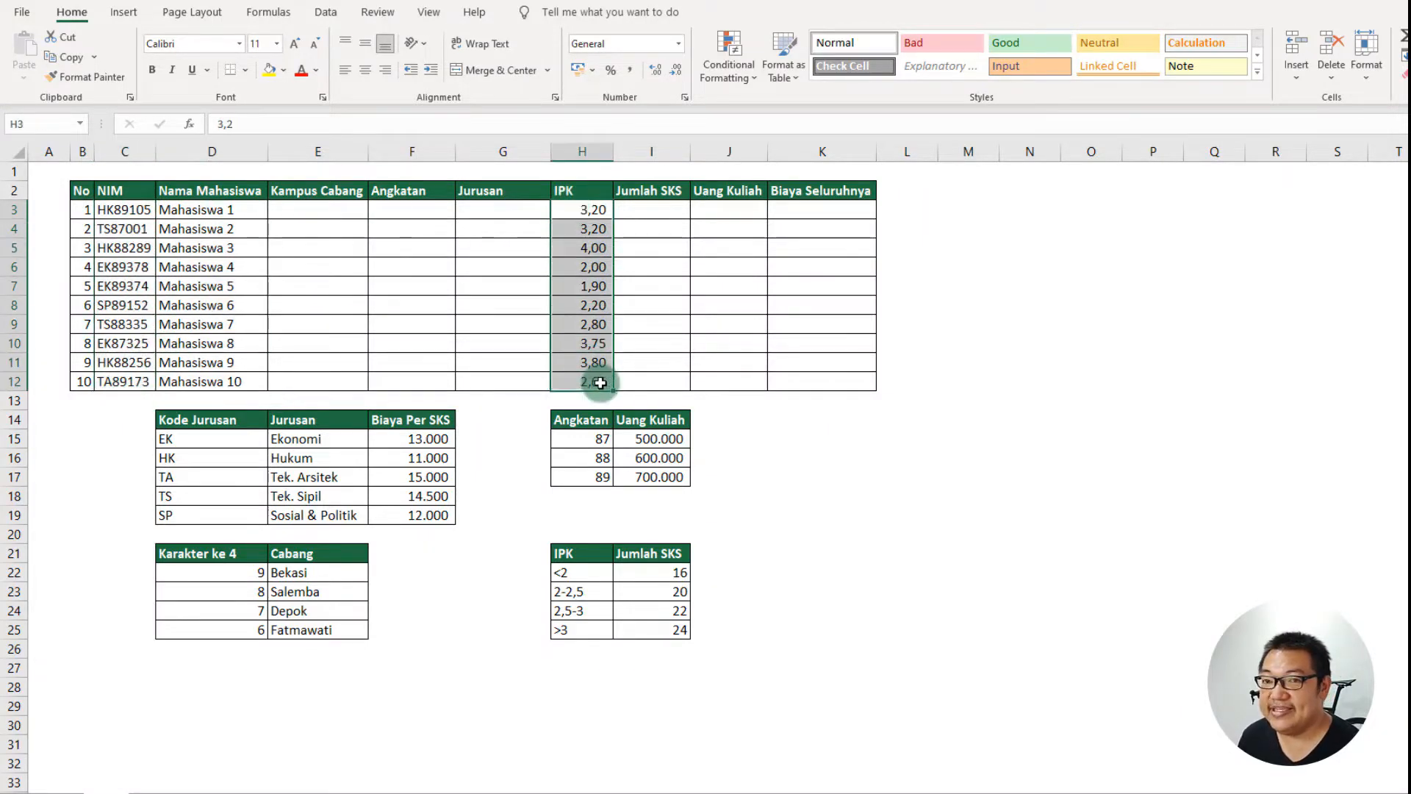
left_click_drag(230, 414, 646, 630)
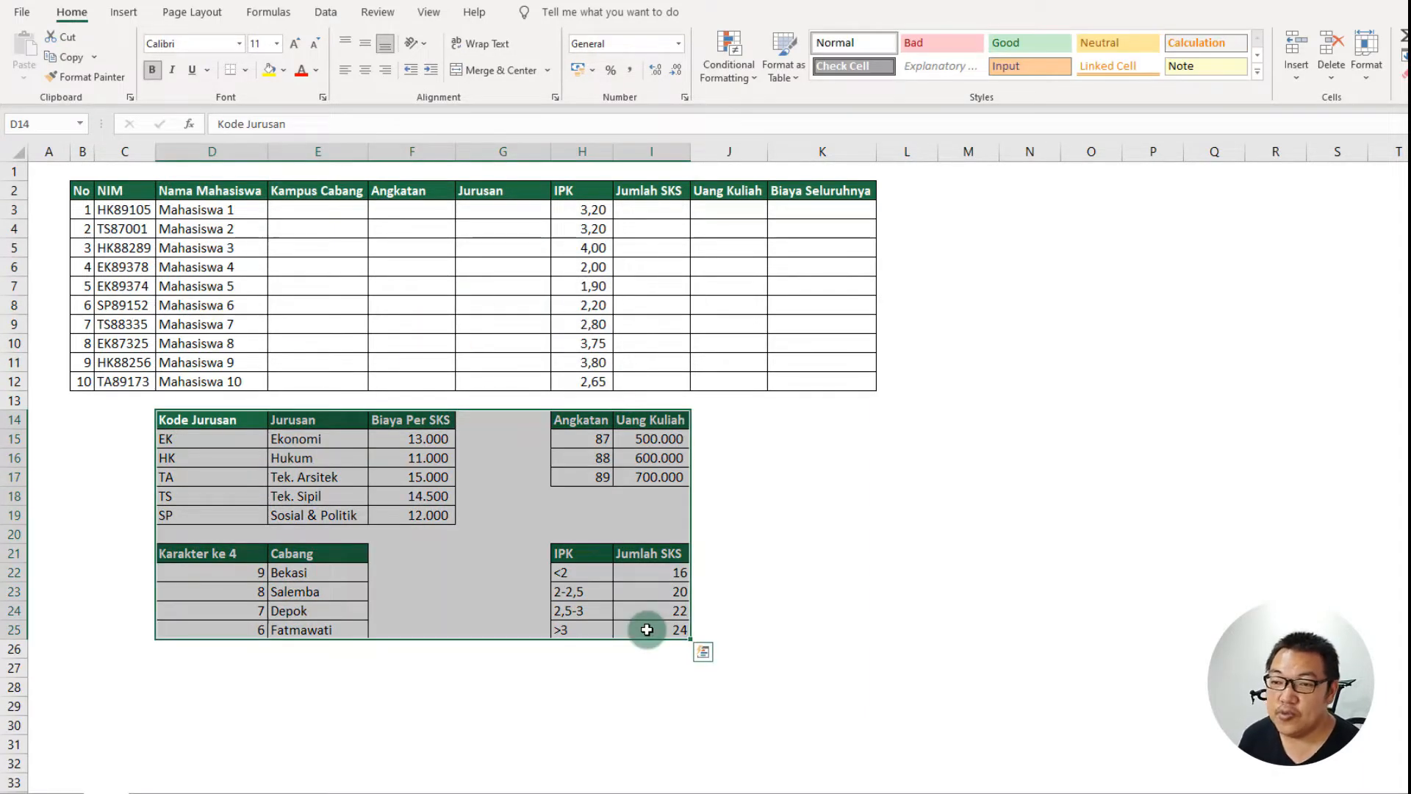
left_click_drag(337, 189, 351, 386)
left_click_drag(412, 196, 427, 394)
left_click_drag(503, 194, 508, 397)
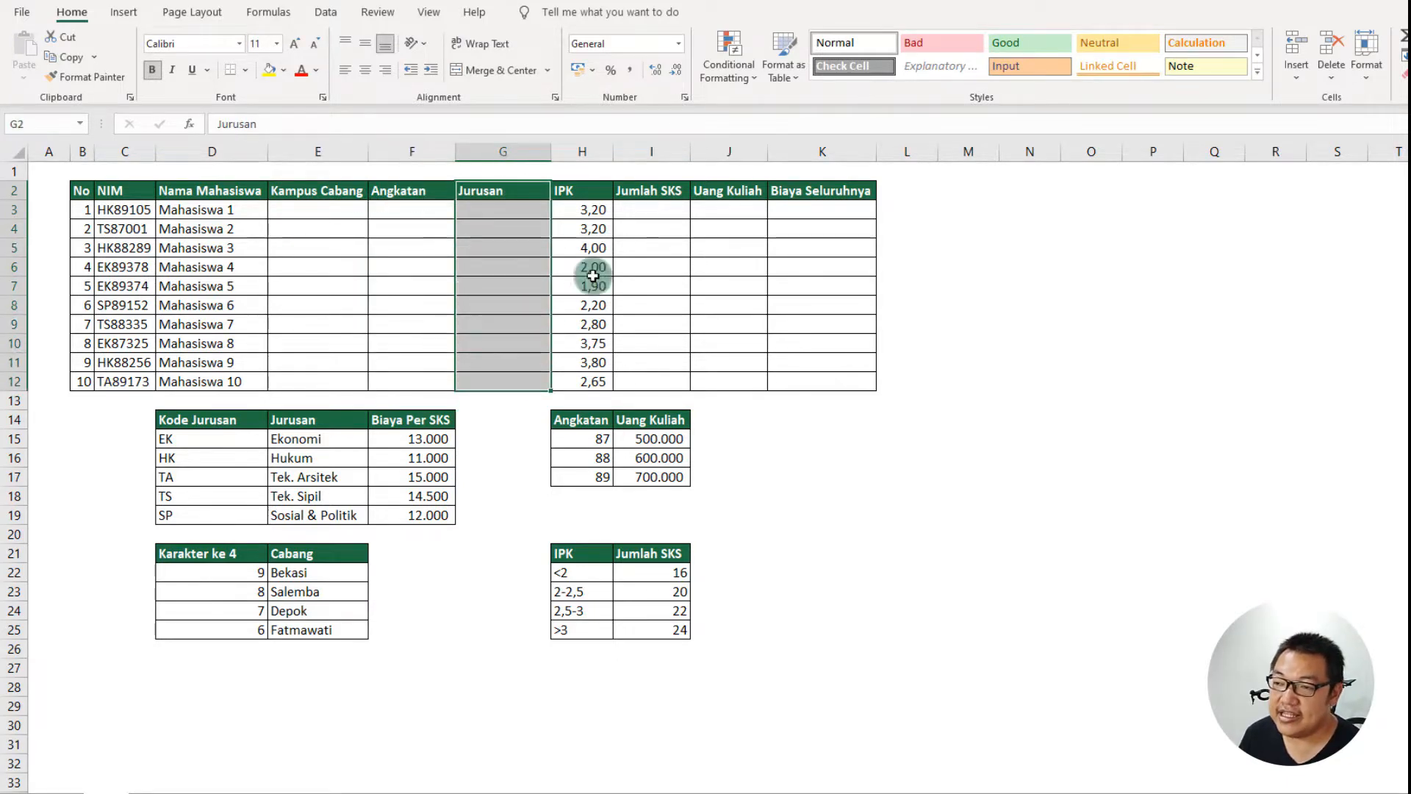
left_click_drag(662, 195, 701, 399)
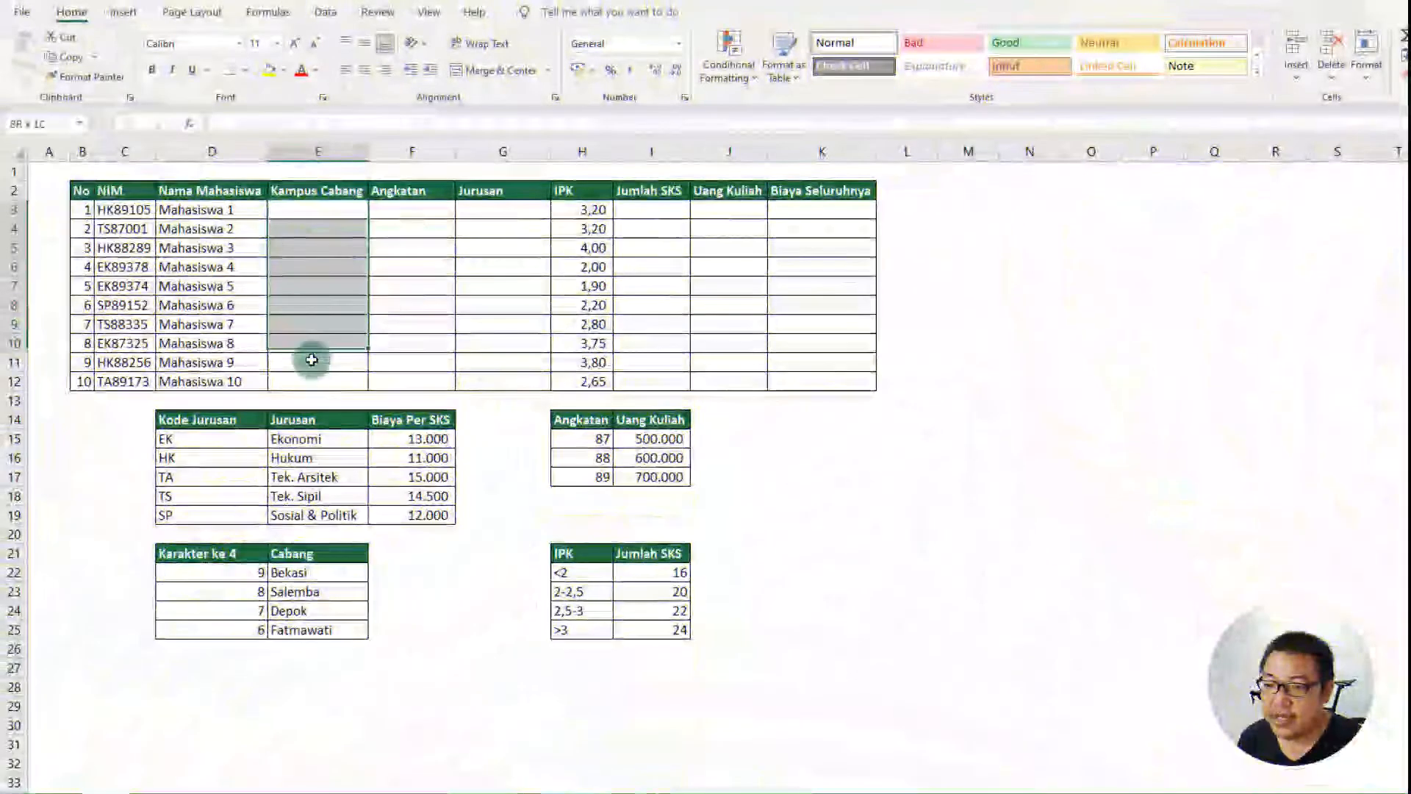
left_click_drag(309, 355, 312, 377)
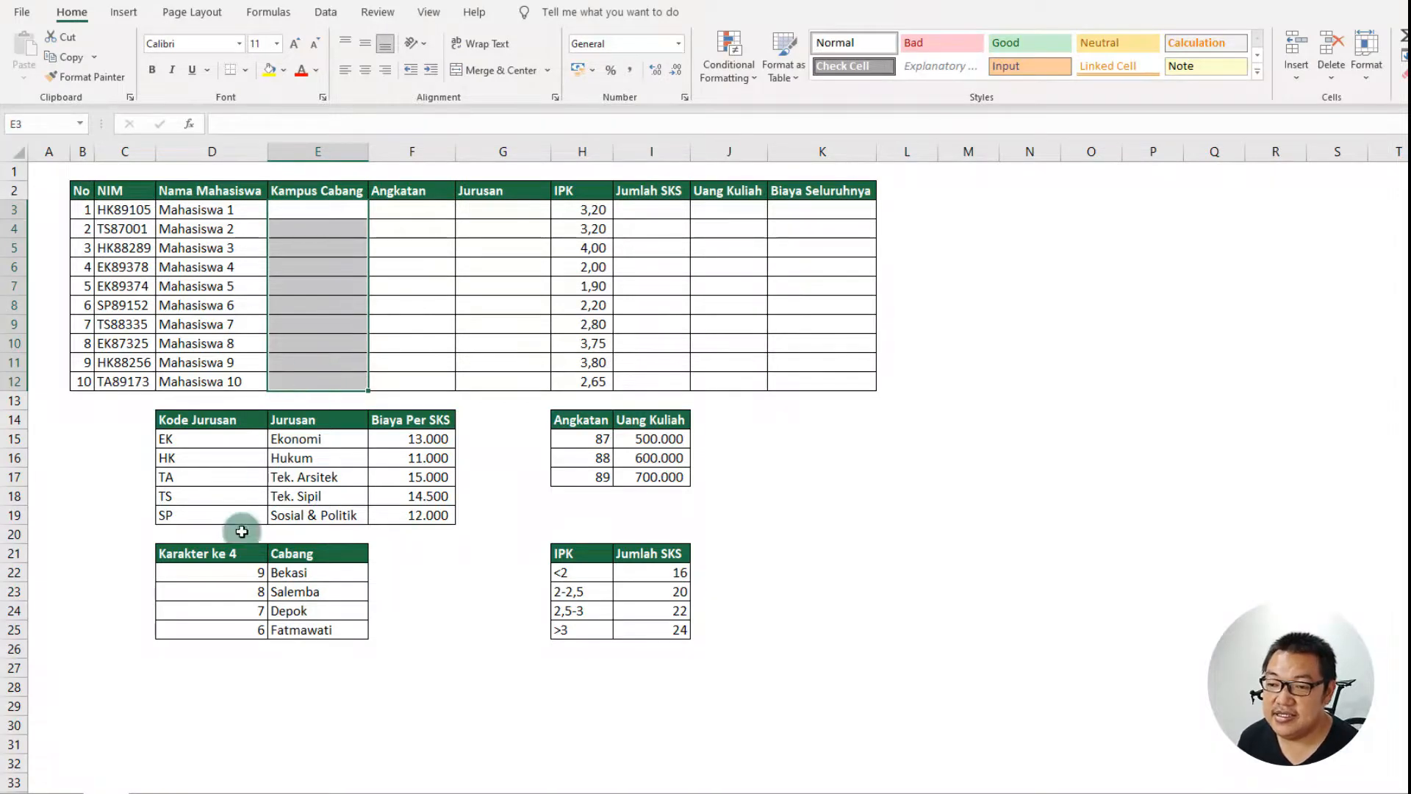
left_click_drag(224, 555, 305, 629)
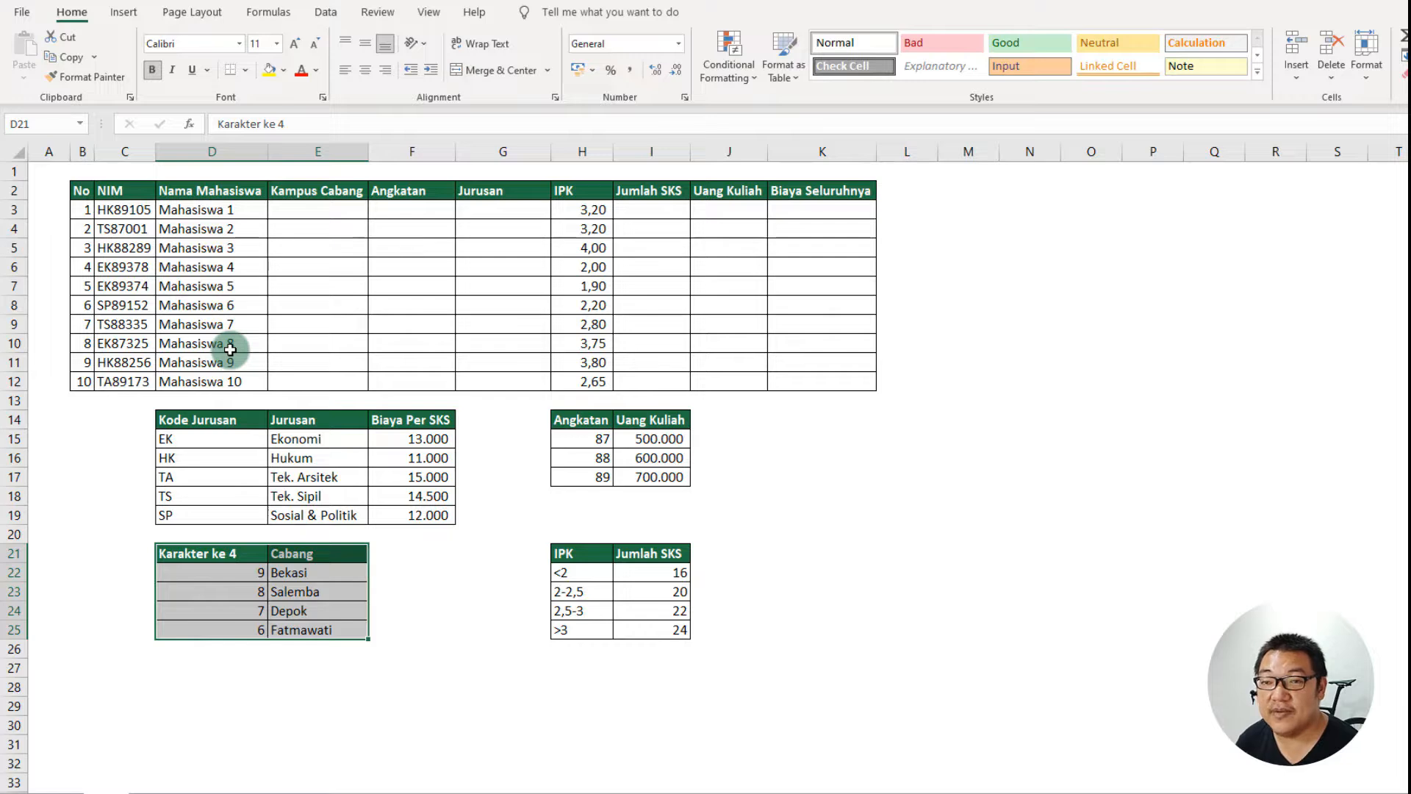
- Fill the Kampus Cabang cells E3:E12 with the formula =MID(C3;4;1) to extract the fourth character of each NIM
left_click_drag(324, 212, 344, 378)
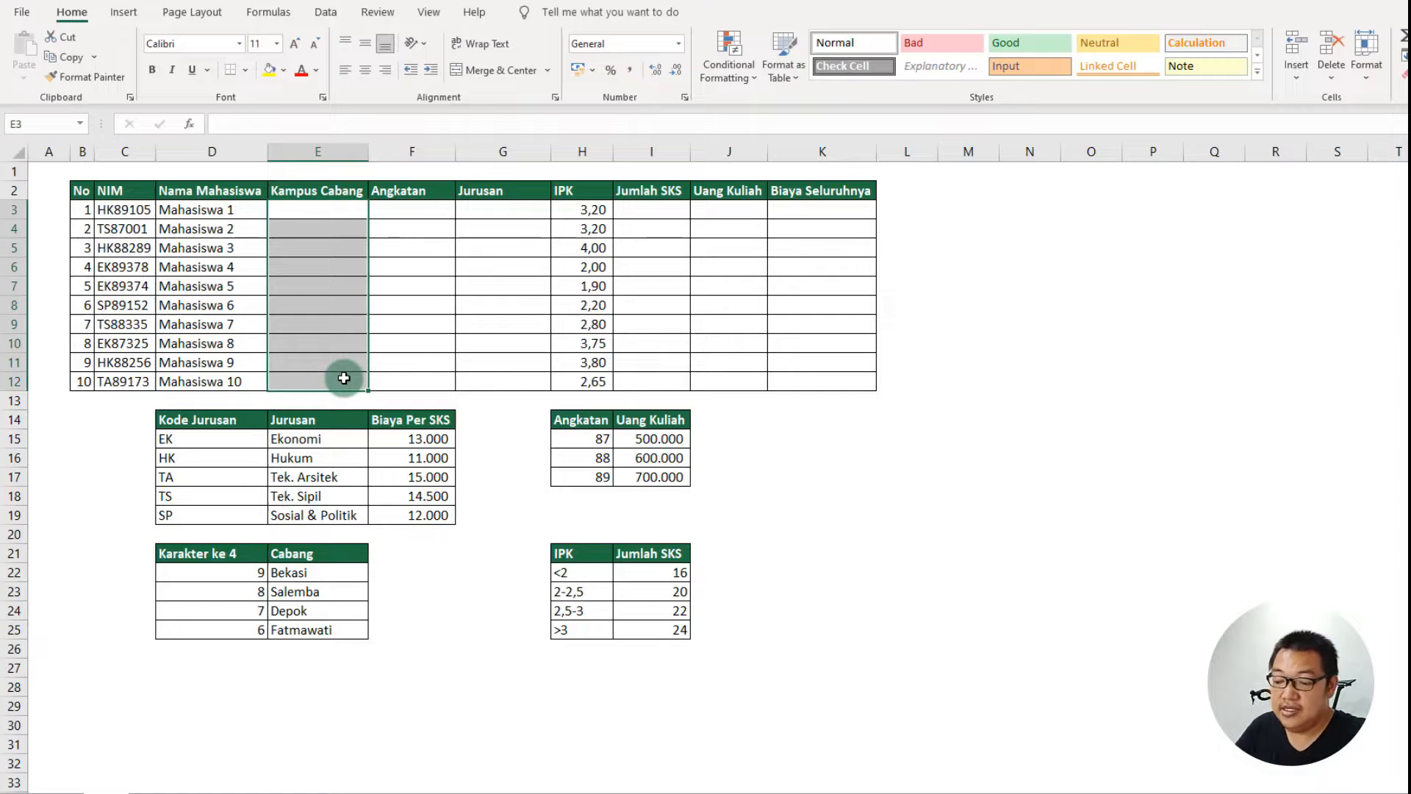
type("=MID(")
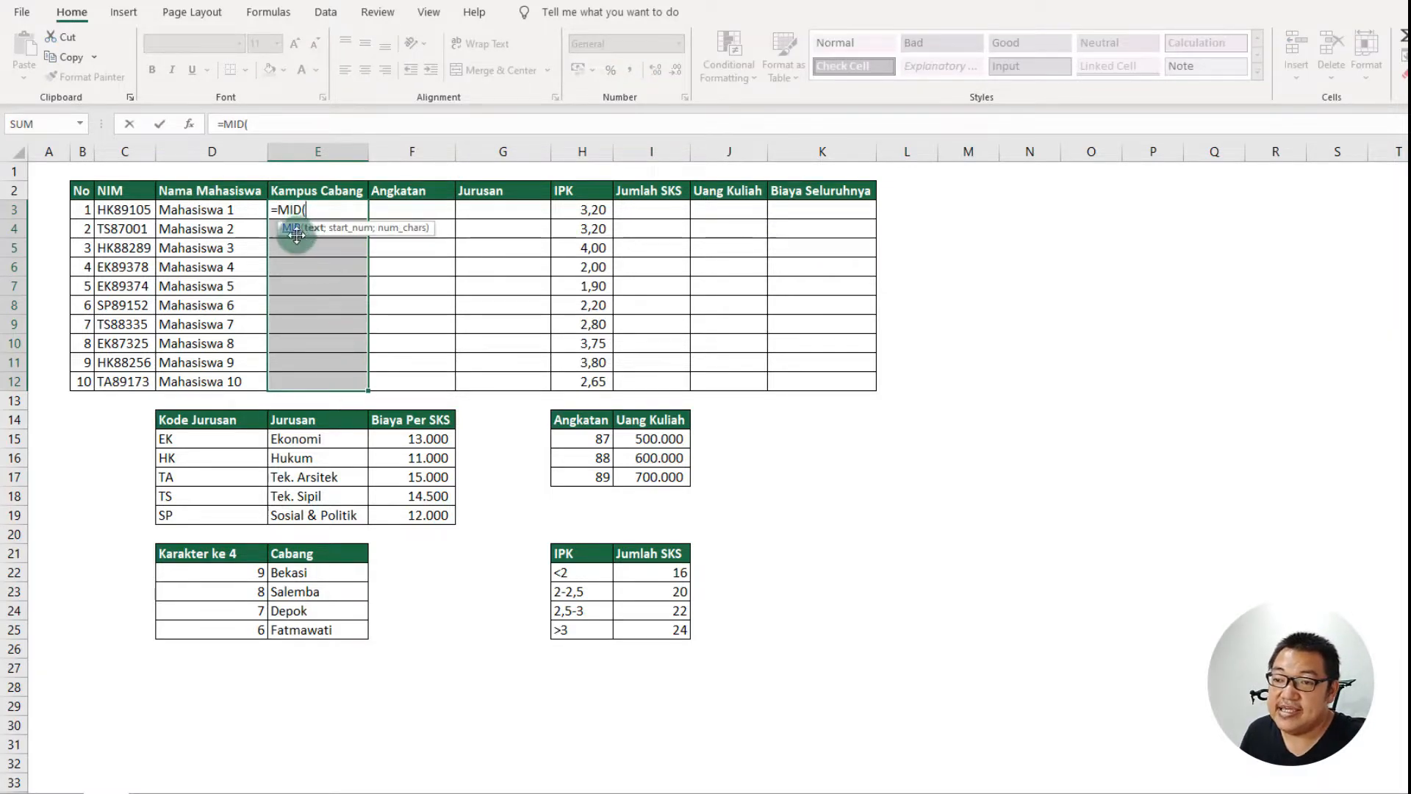
left_click(133, 205)
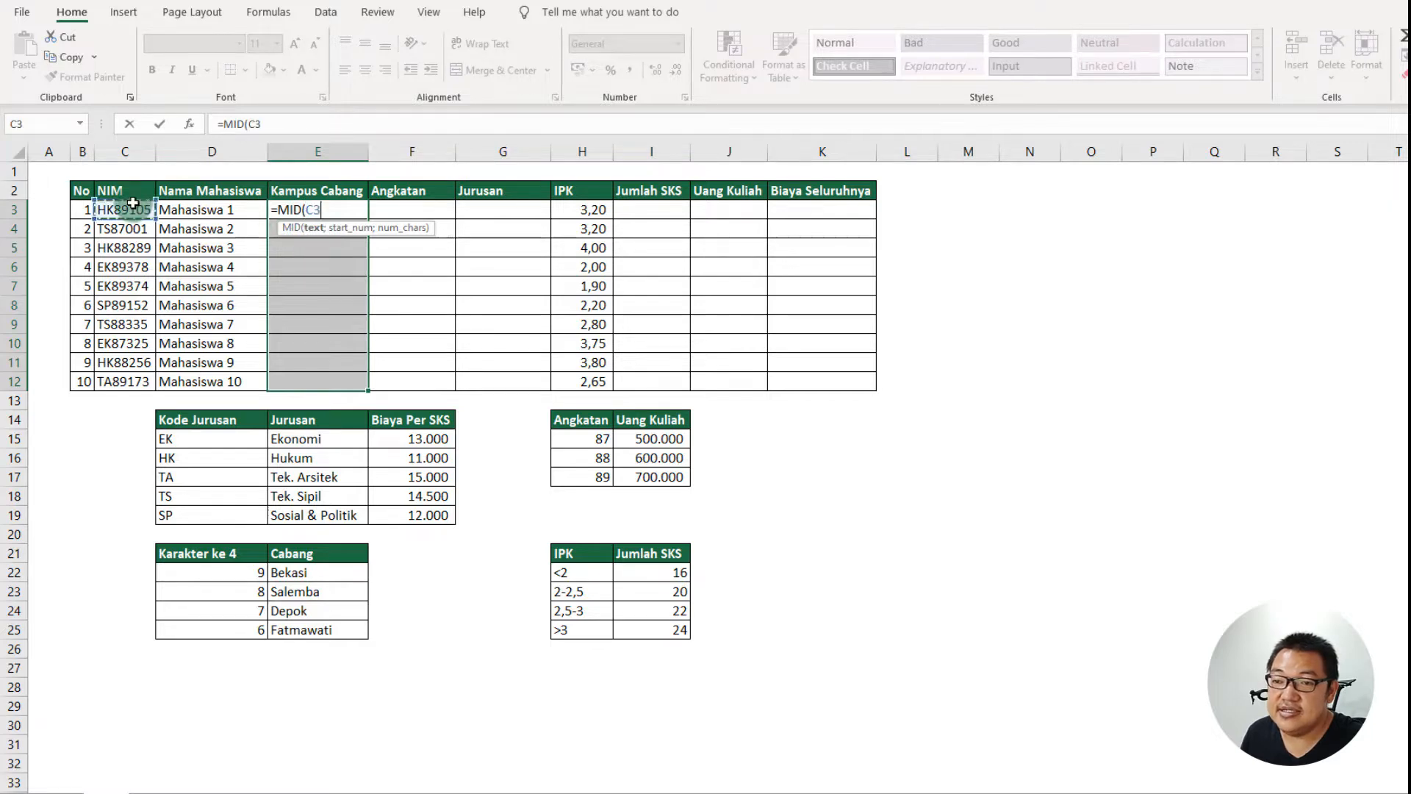
type(";4;1")
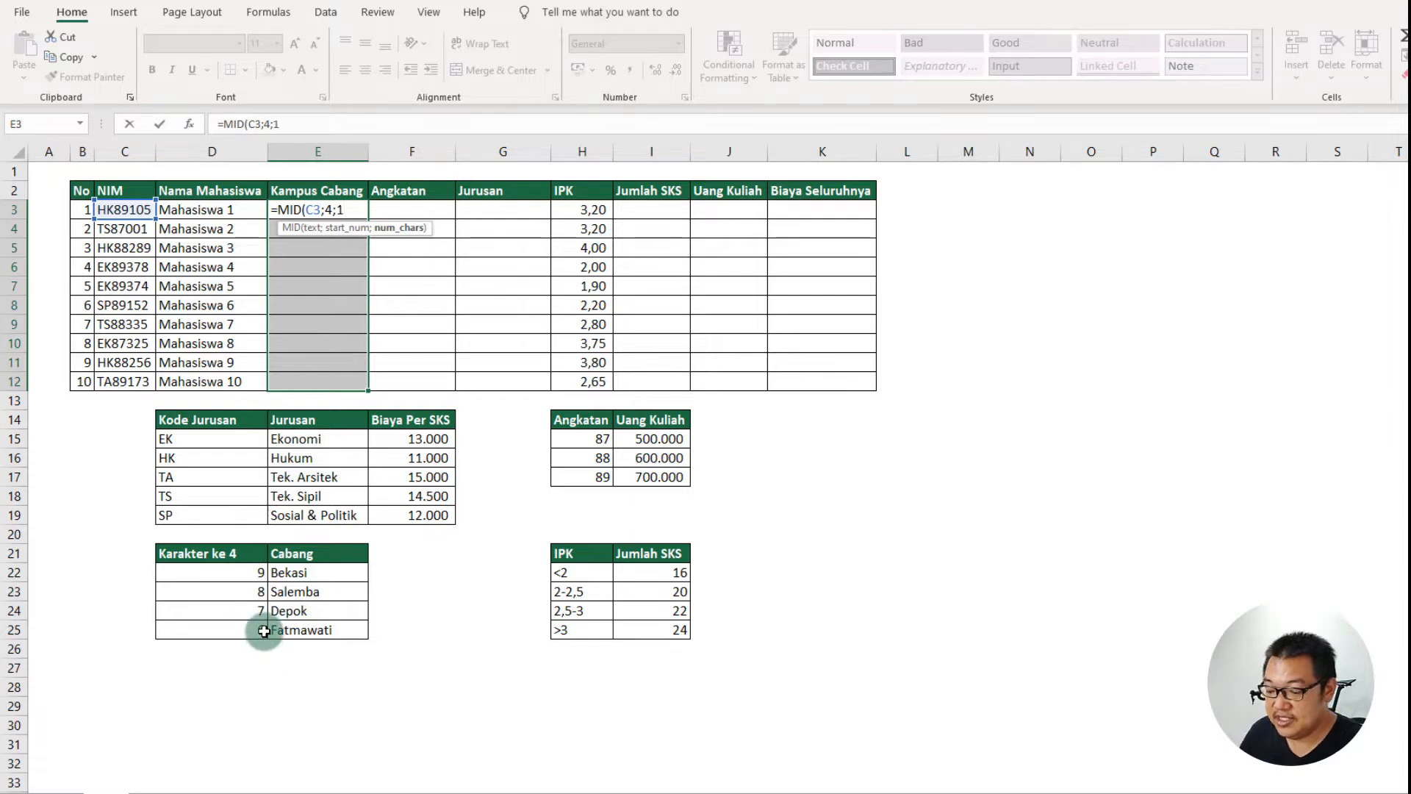
type(")")
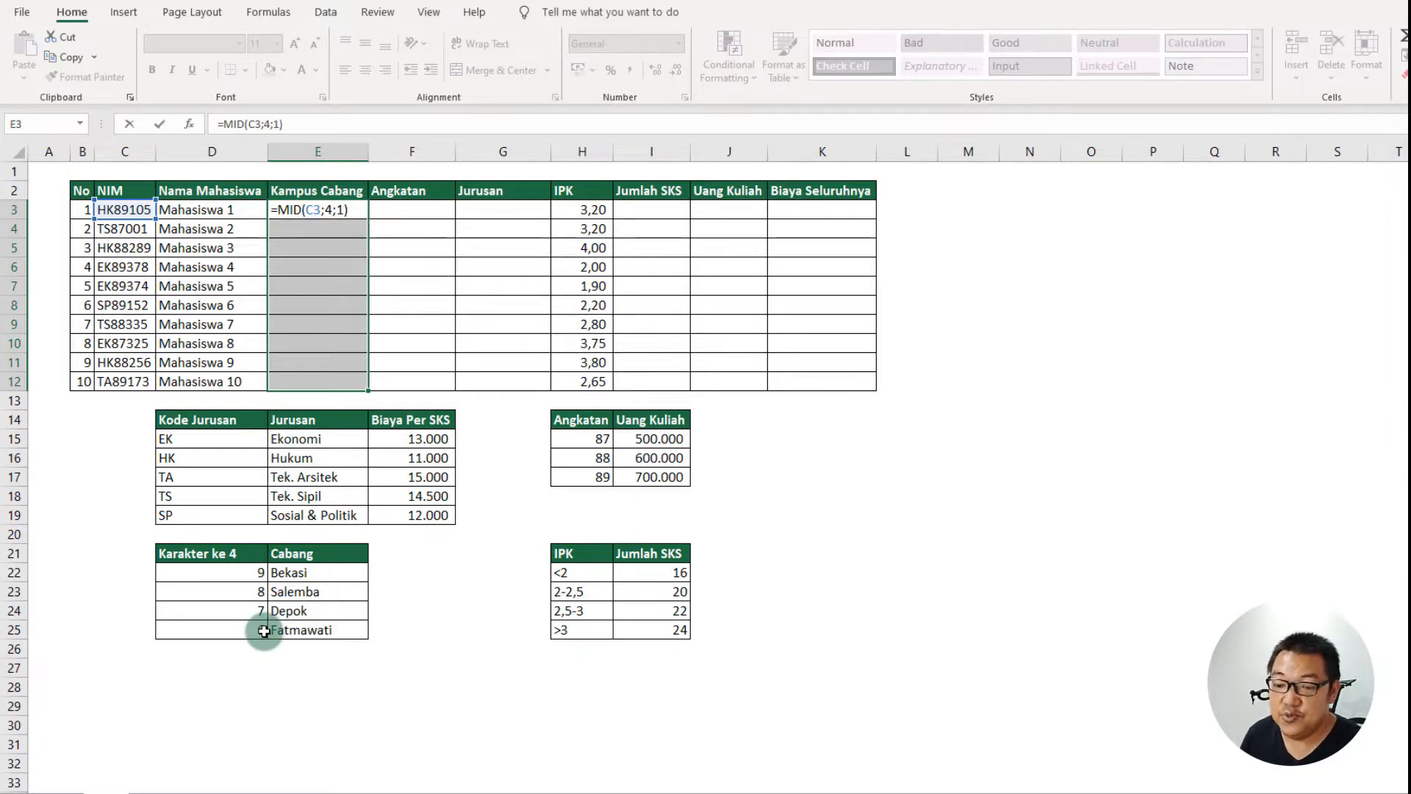
key("ctrl+Return")
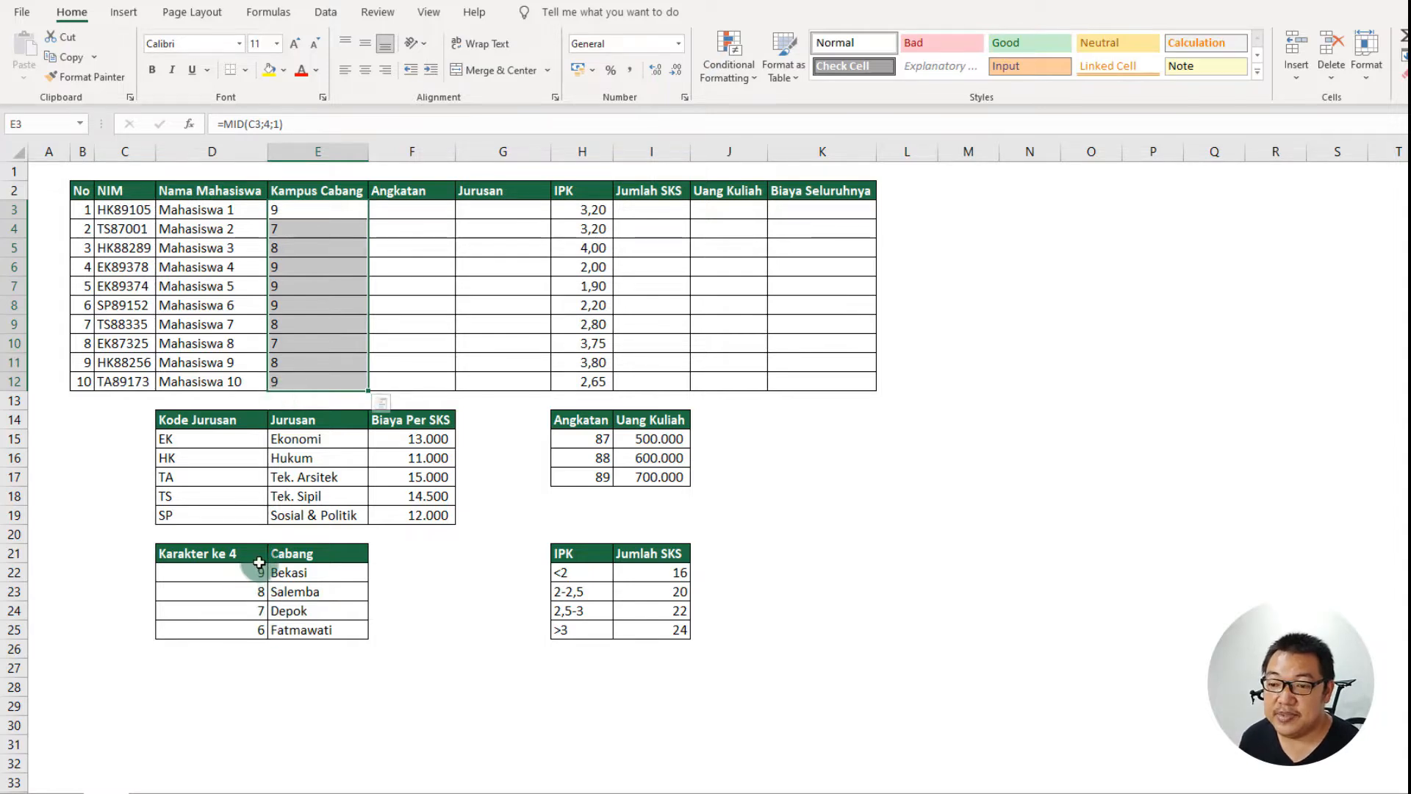
- Test in cell D28 whether the lookup code matches the extracted character with =D22=E3, and clear the test formula
left_click(248, 683)
type("=")
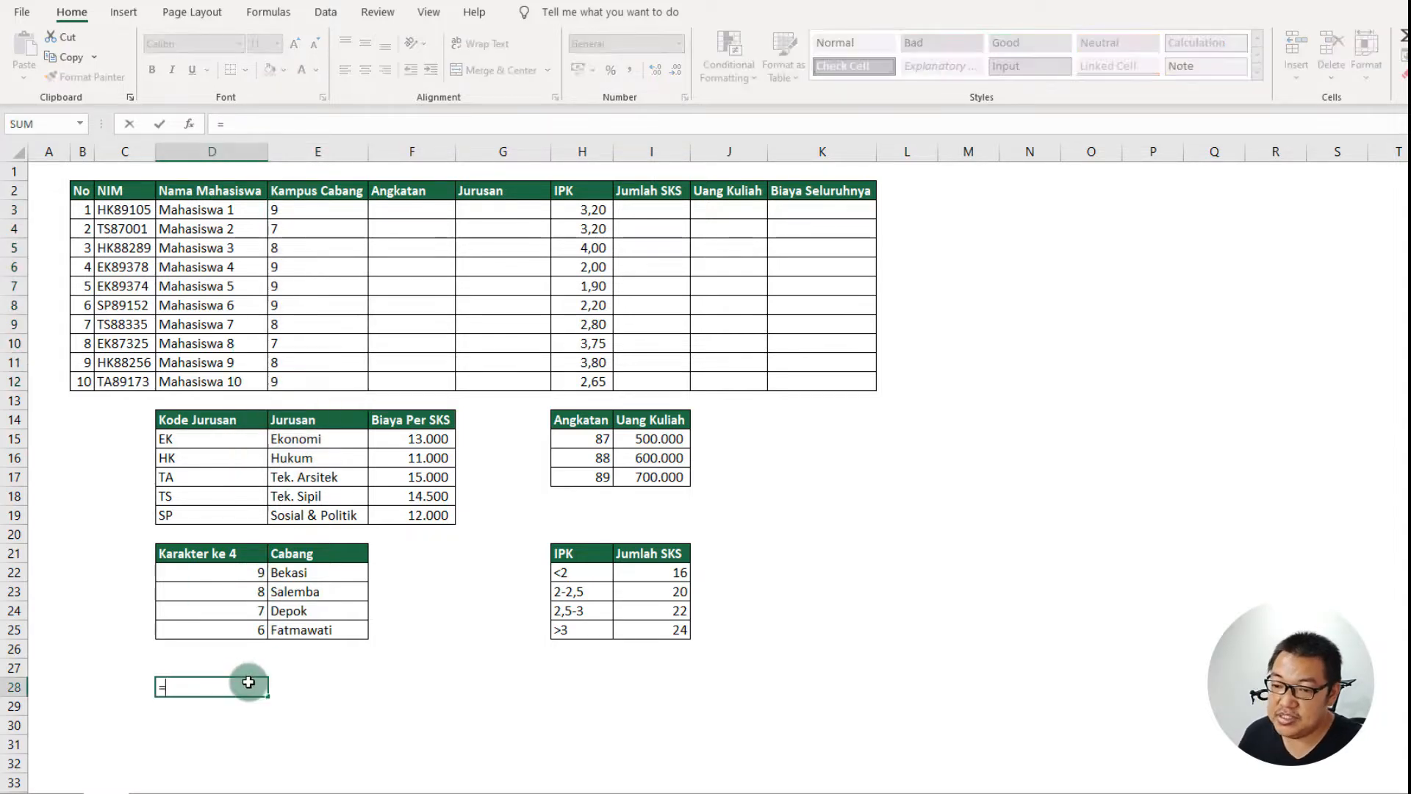
left_click(243, 573)
type("=")
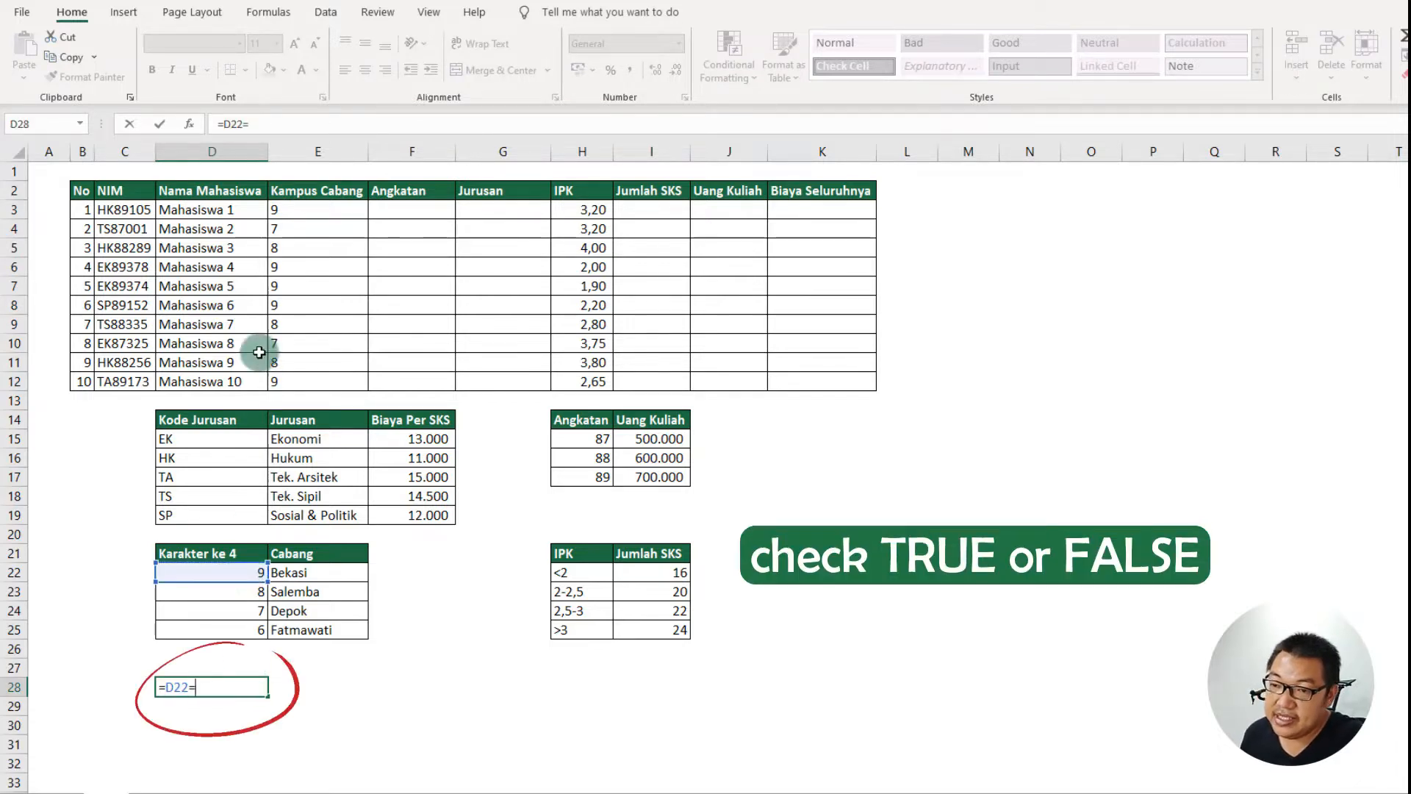
left_click(292, 211)
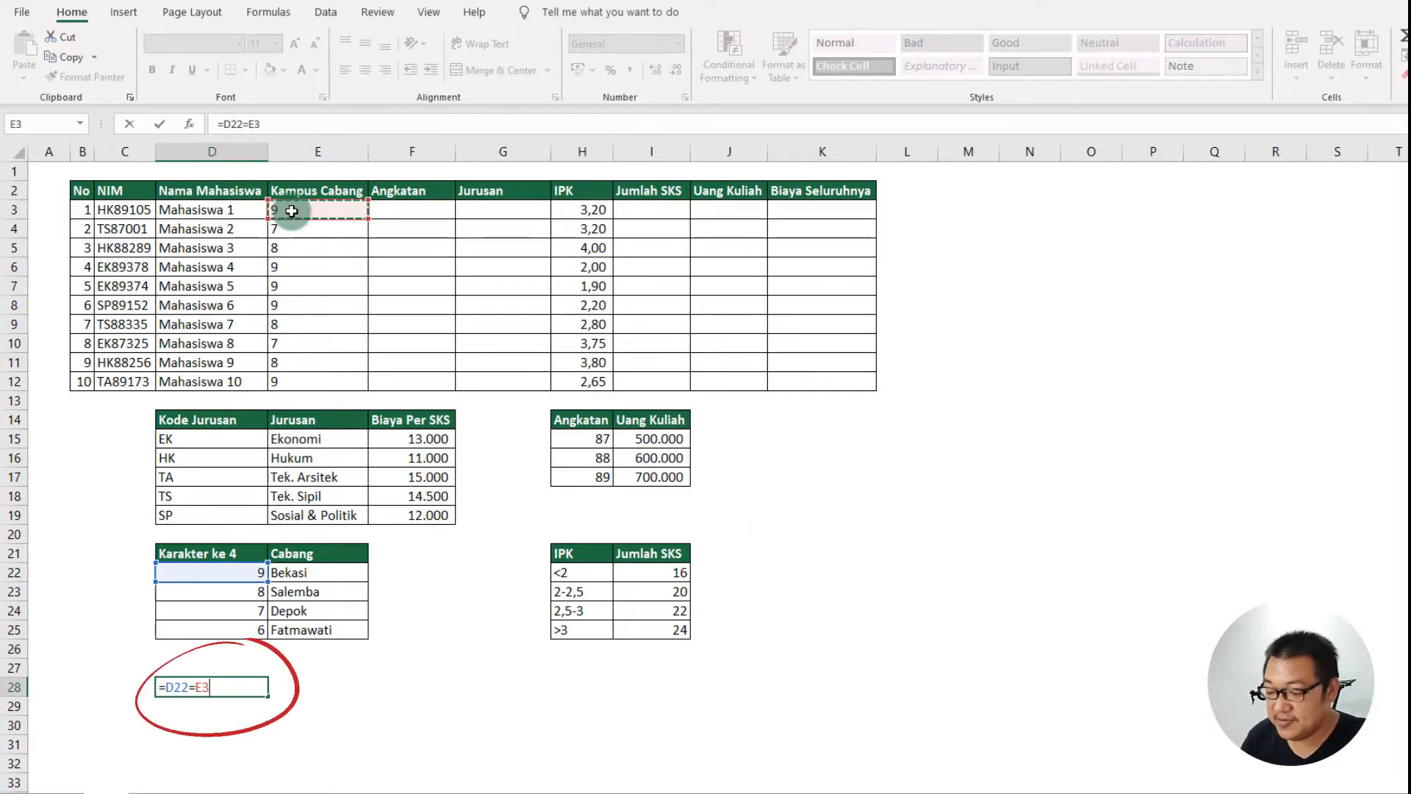
key("Return")
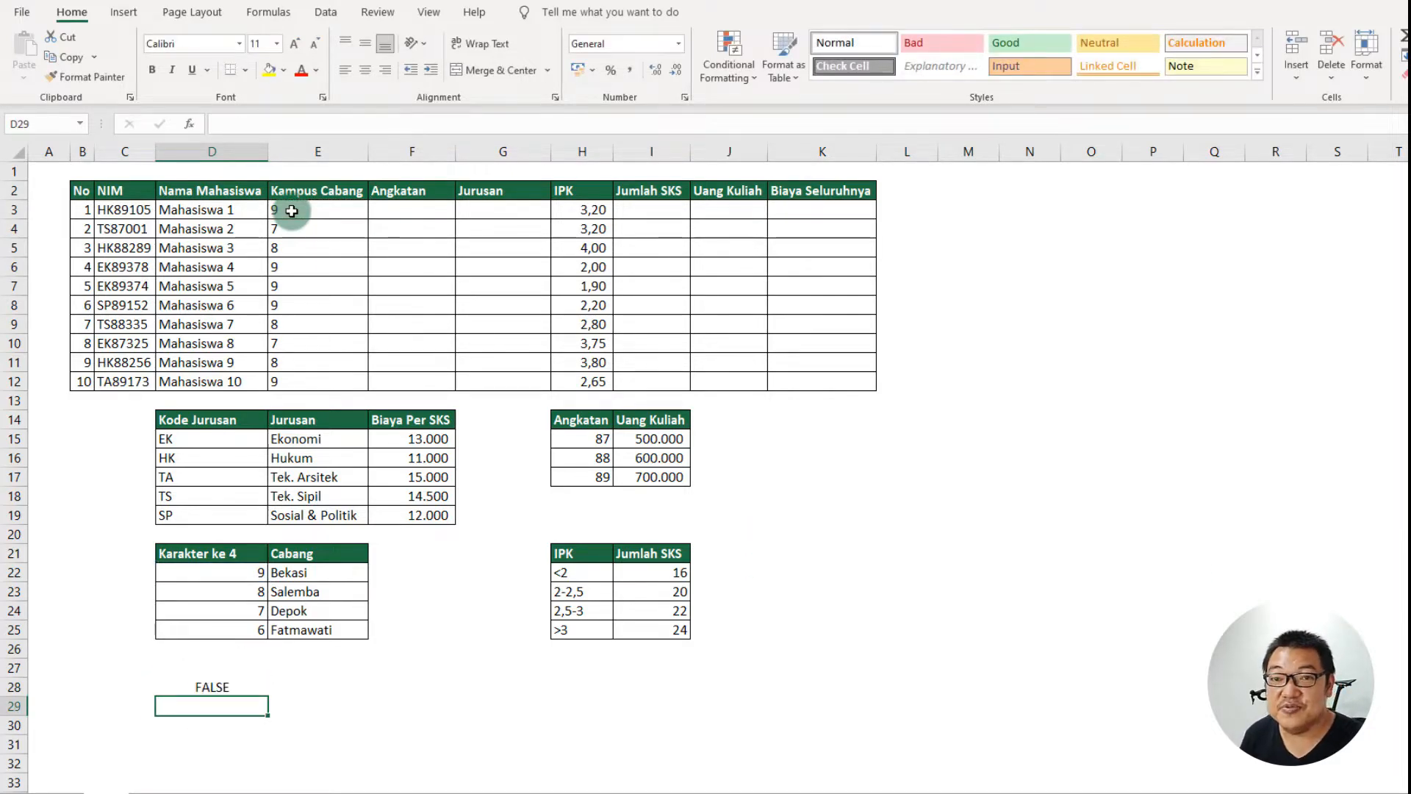
key("Up")
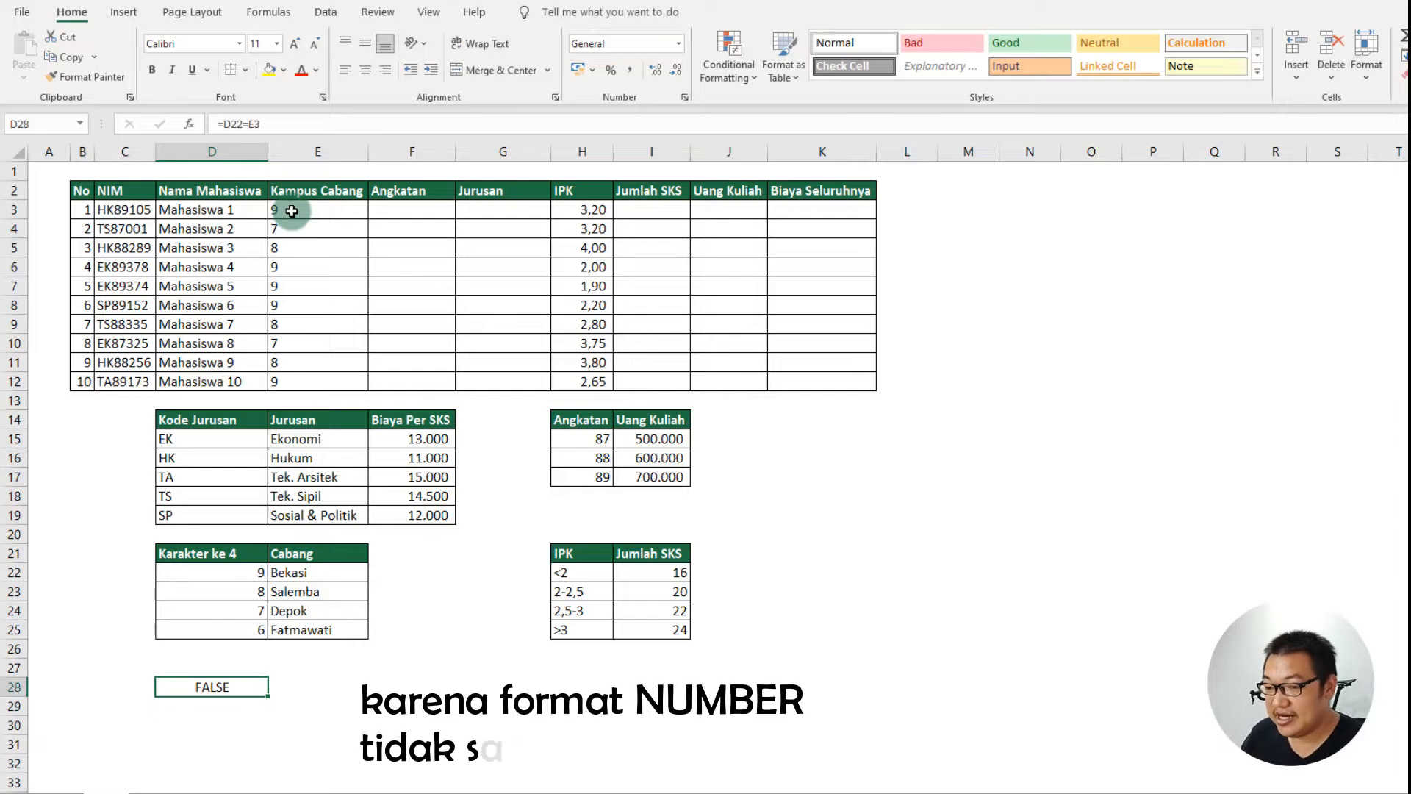
key("Delete")
- Test in cell D28 whether the lookup code in D22 is a number, using ISNUMBER
left_click(189, 570)
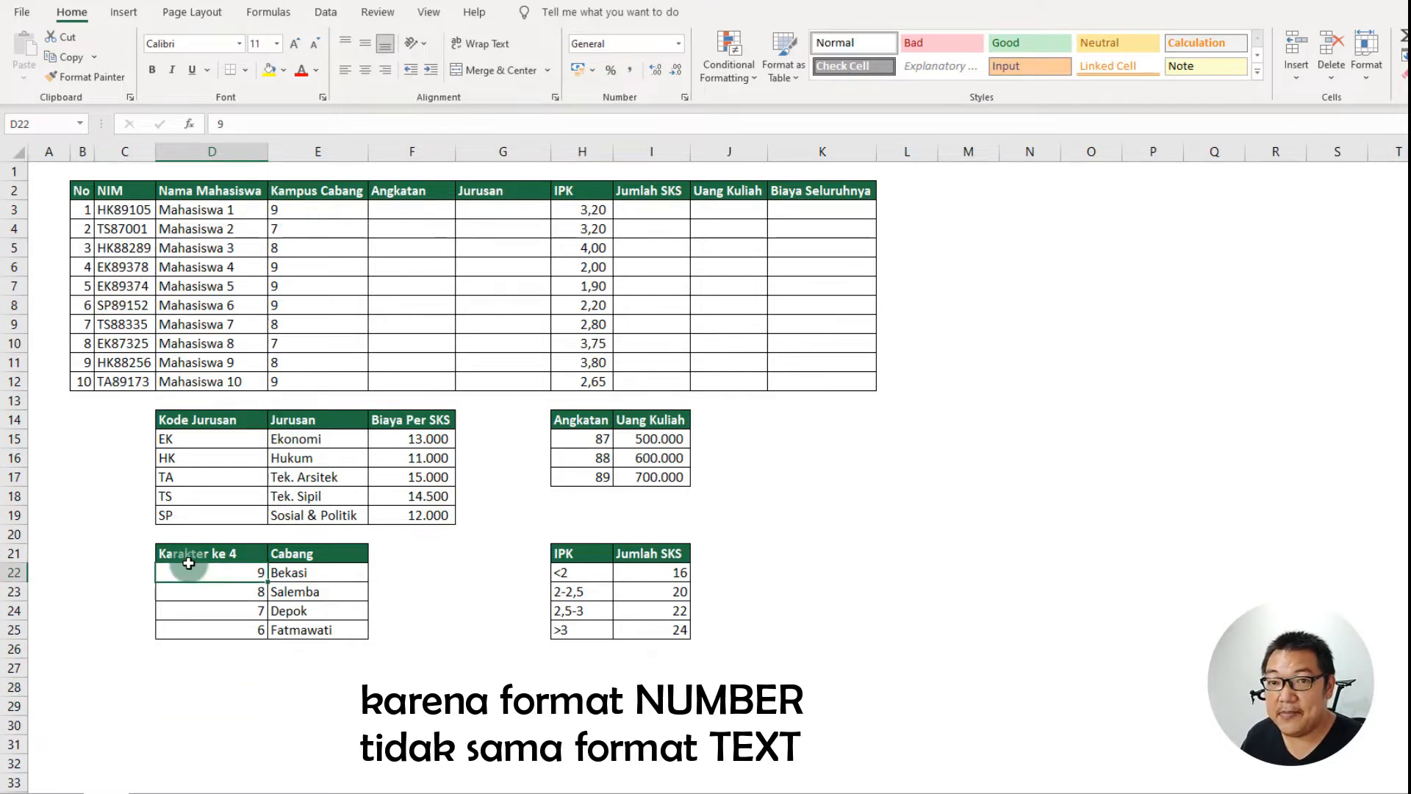
left_click(228, 682)
type("=")
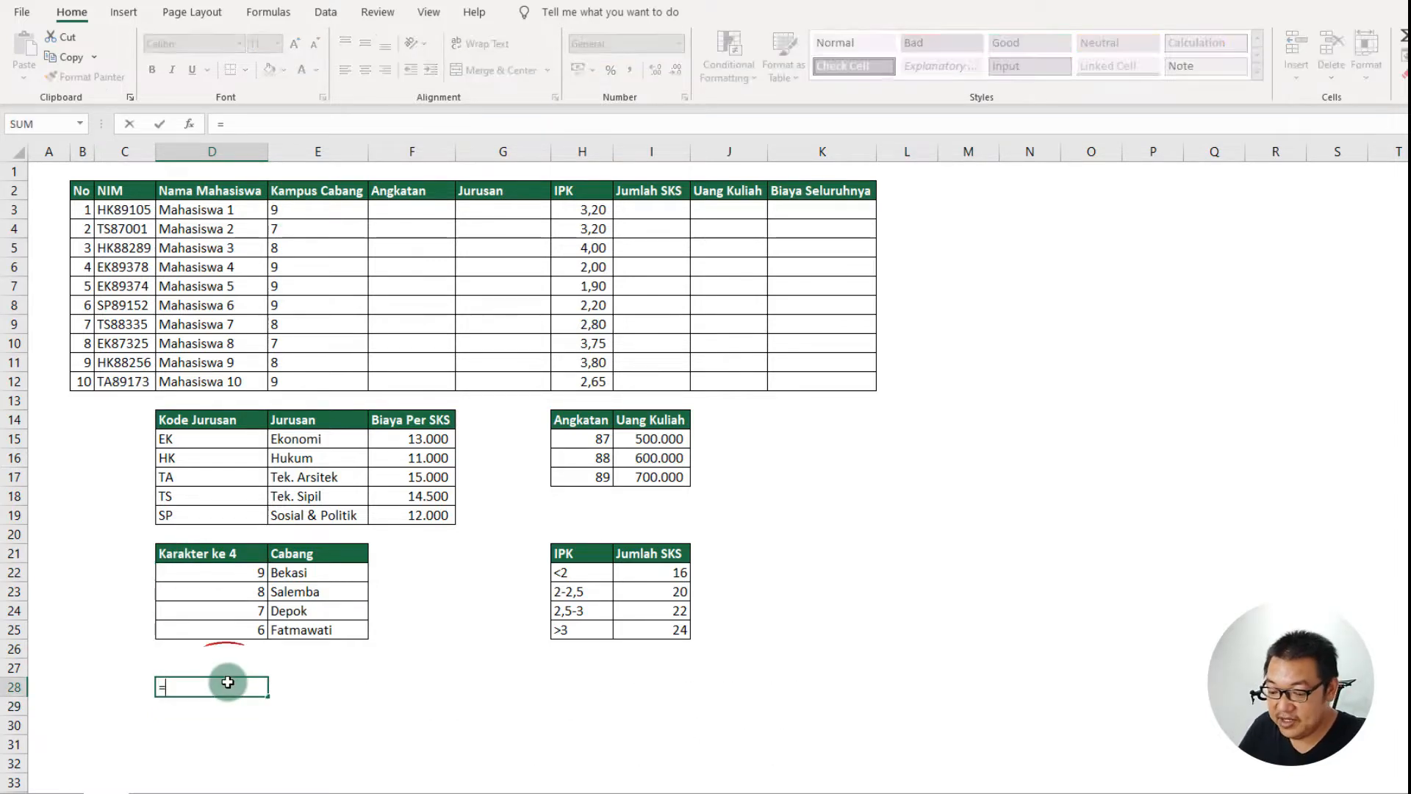
type("isnu")
key("Tab")
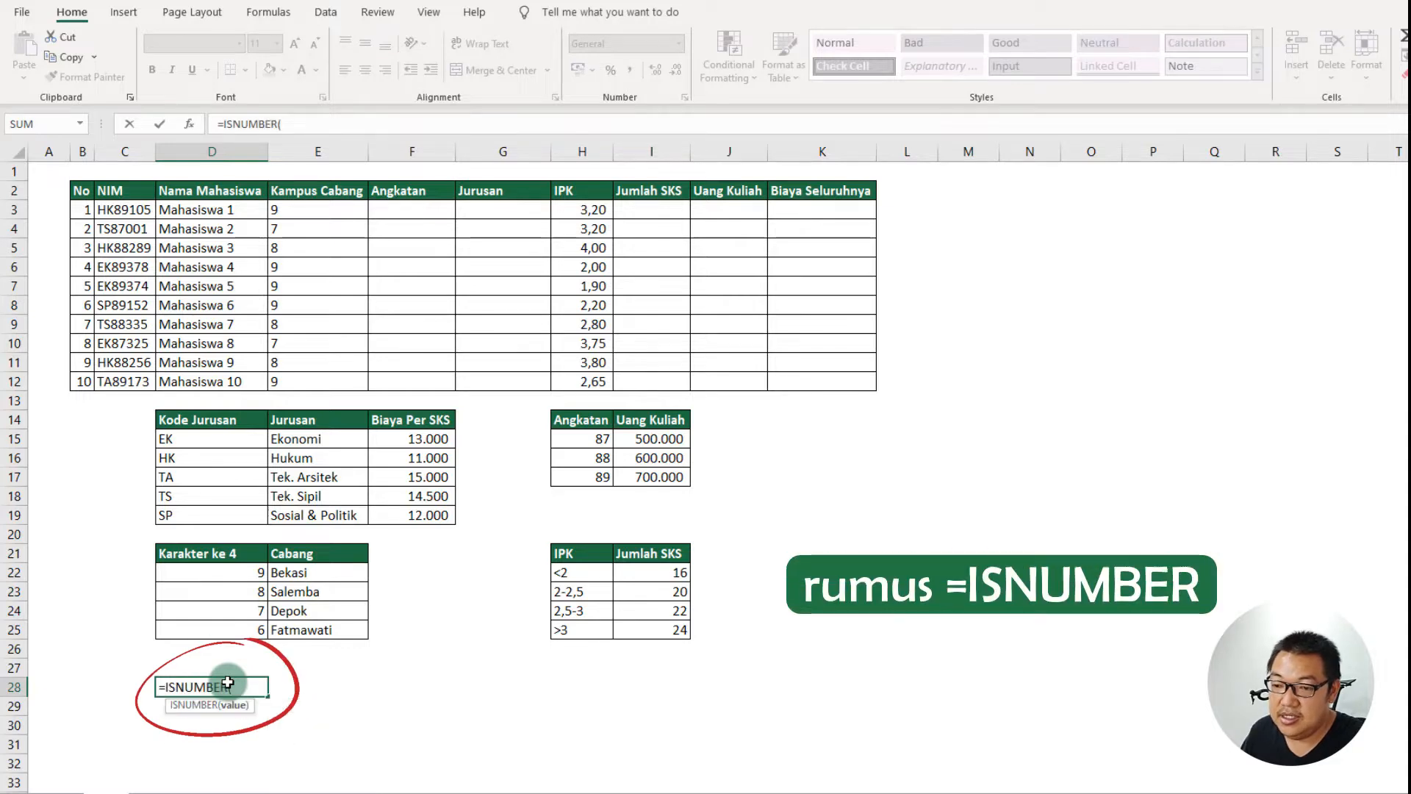
left_click(246, 573)
key("Return")
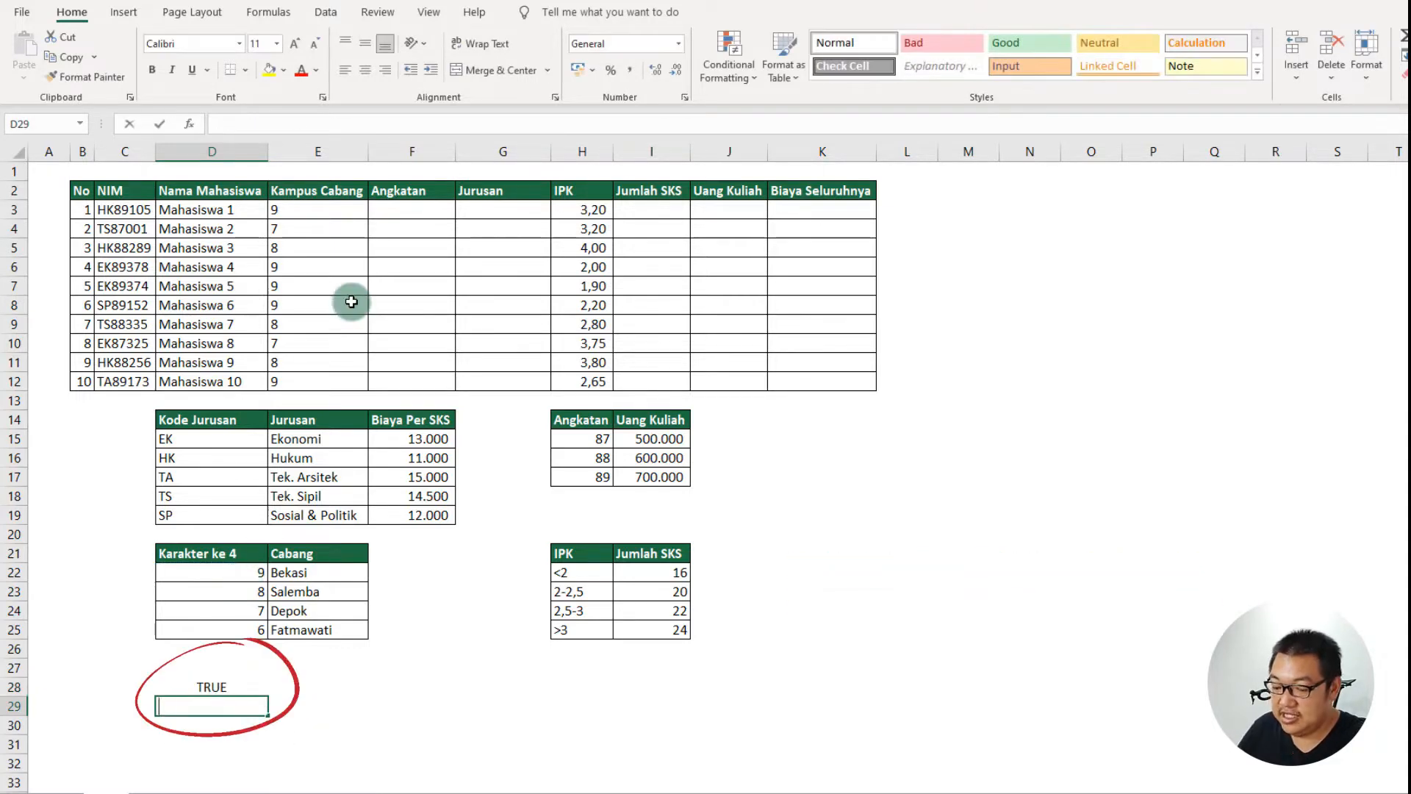
- Test in cell D29 whether the extracted character in E3 is a number with ISNUMBER, and clear both test cells D28:D29
type("=isnu")
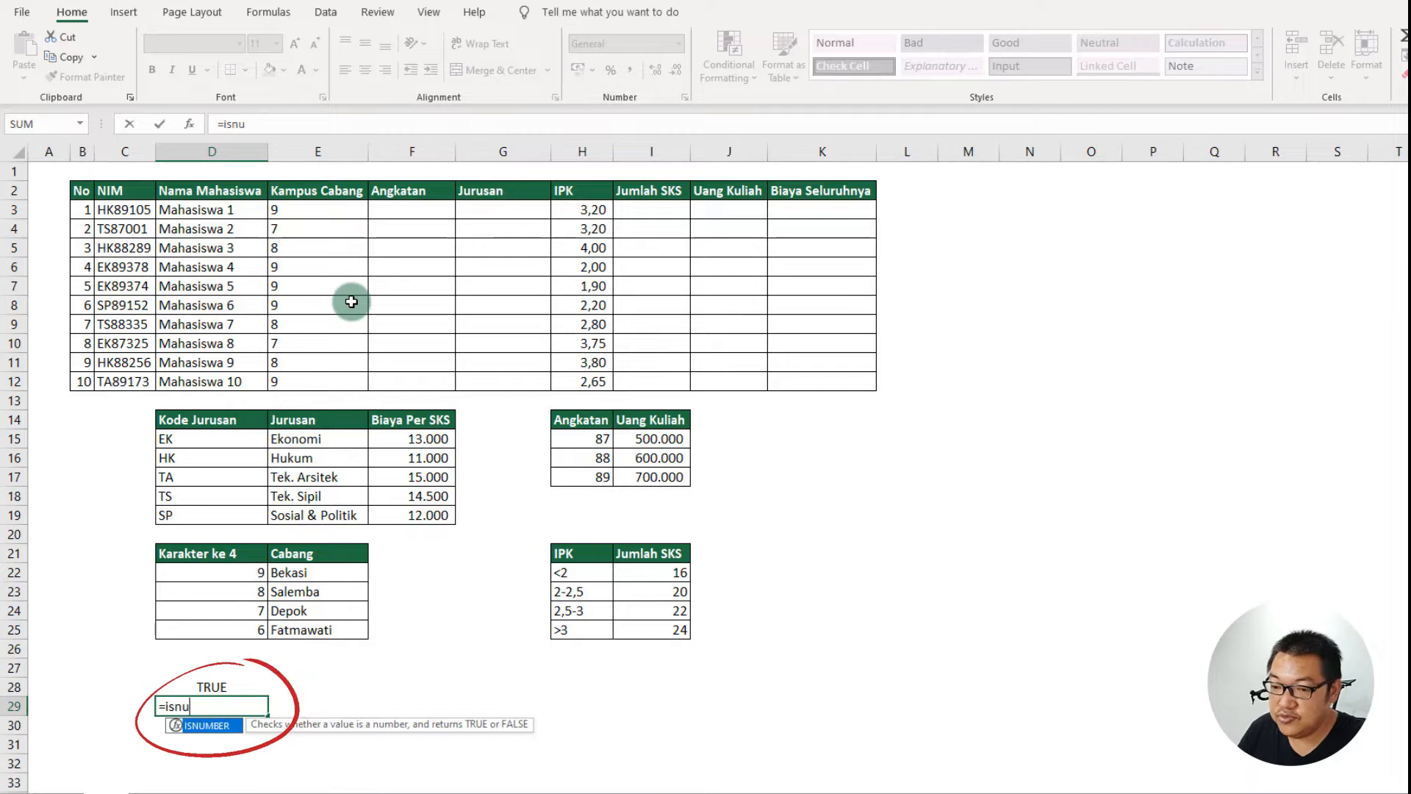
key("BackSpace")
key("BackSpace")
type("number")
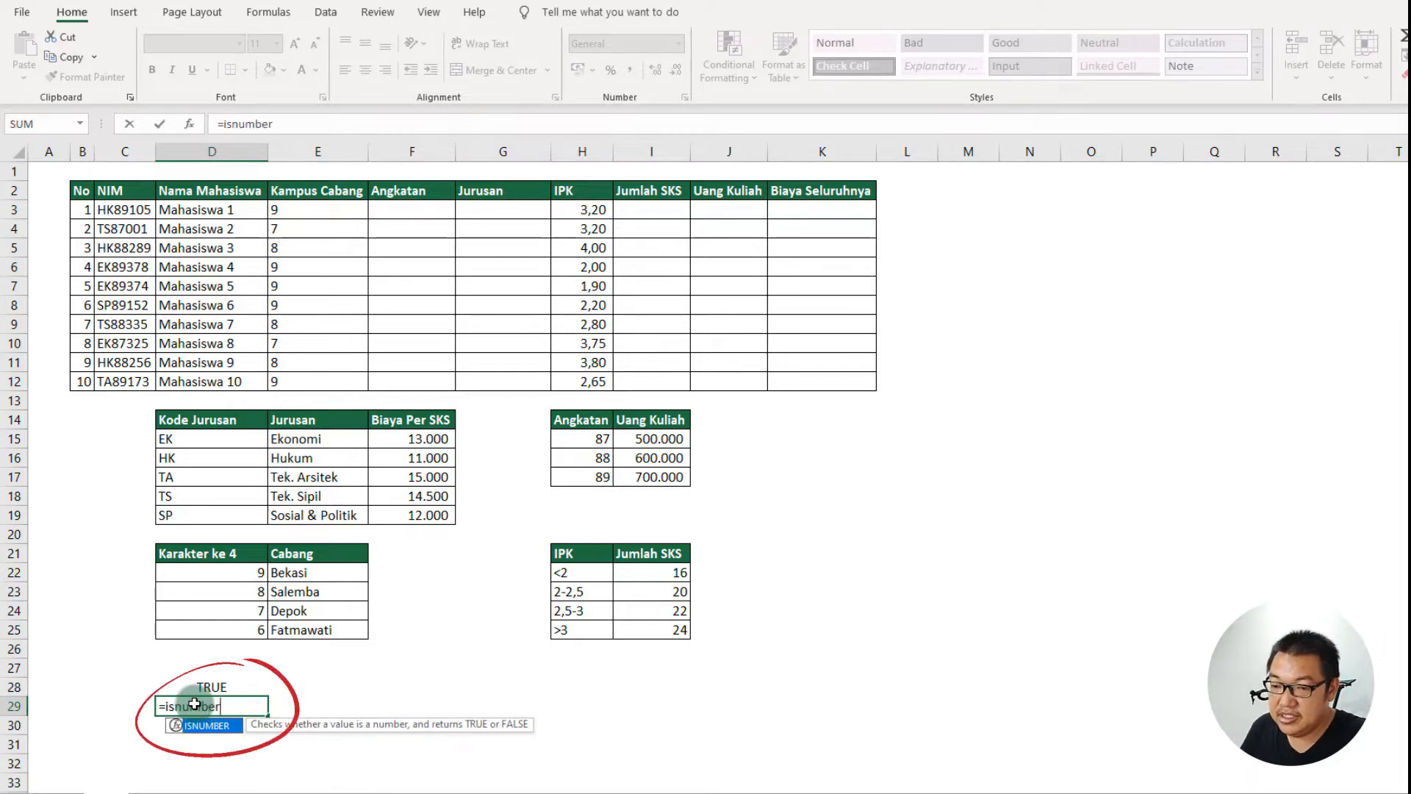
type("(")
left_click(340, 211)
key("Return")
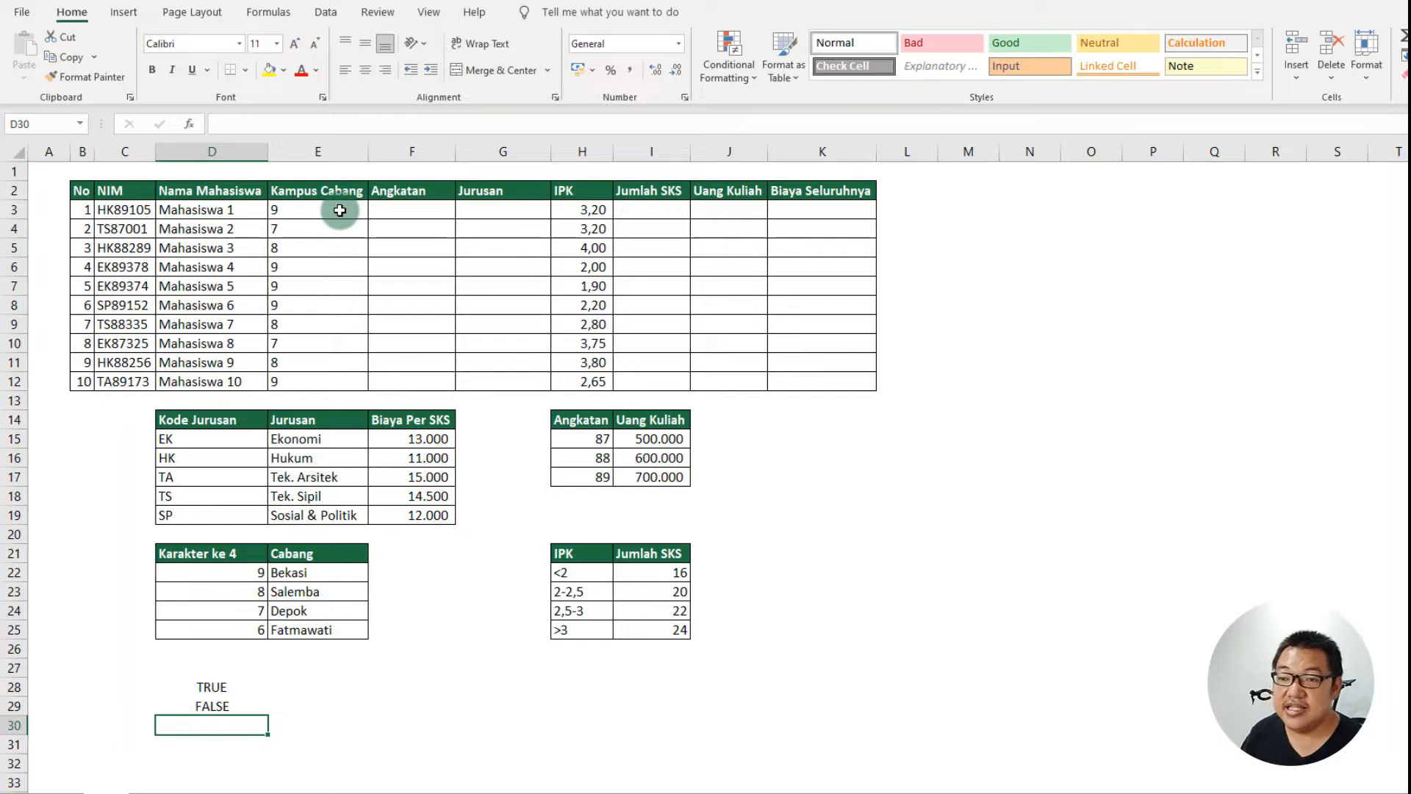
left_click(340, 210)
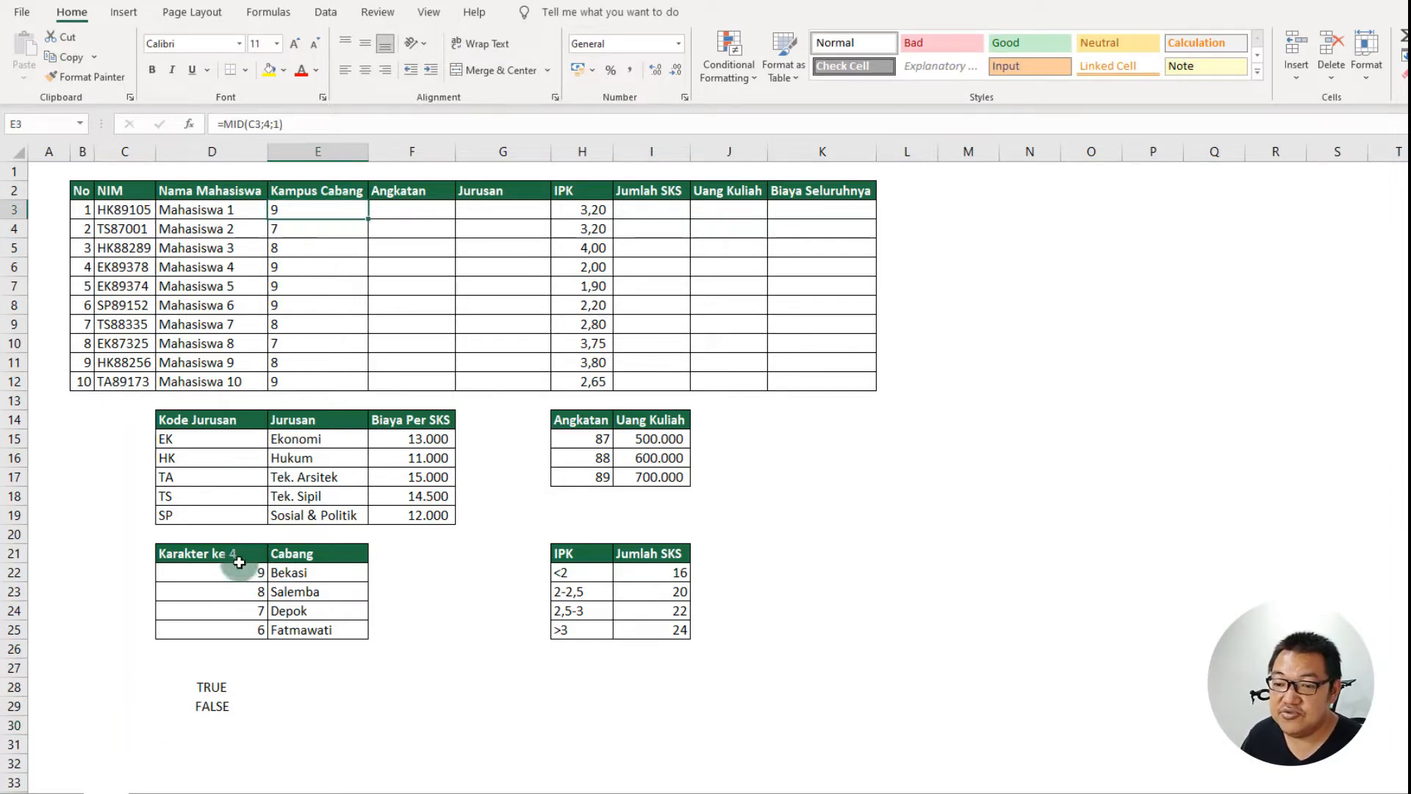
left_click_drag(236, 685, 228, 717)
- Wrap the Kampus Cabang formula in E3:E12 with NUMBERVALUE, giving =NUMBERVALUE(MID(C3;4;1))
left_click(345, 210)
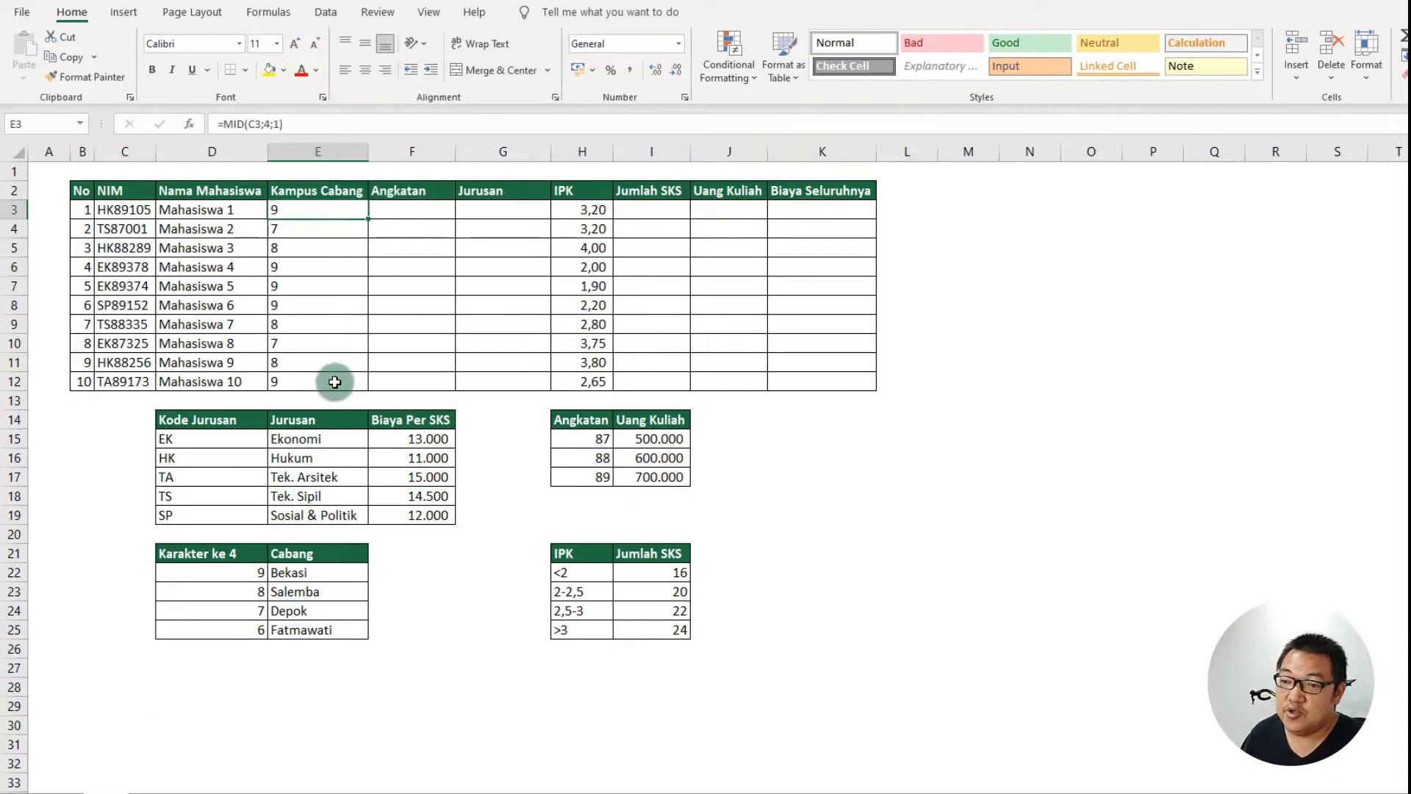
left_click(336, 378, "shift")
left_click(228, 121)
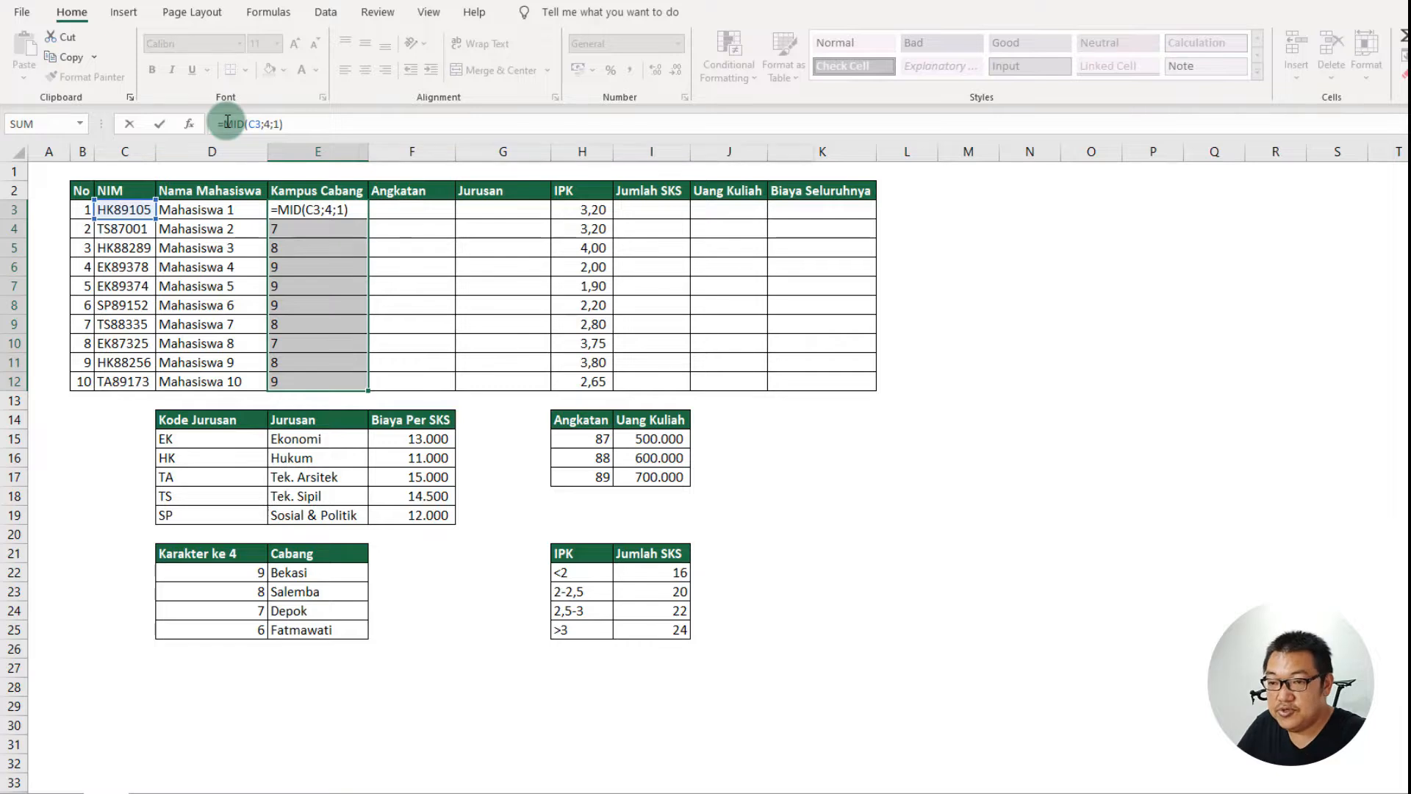
type("numb")
key("Tab")
left_click(386, 123)
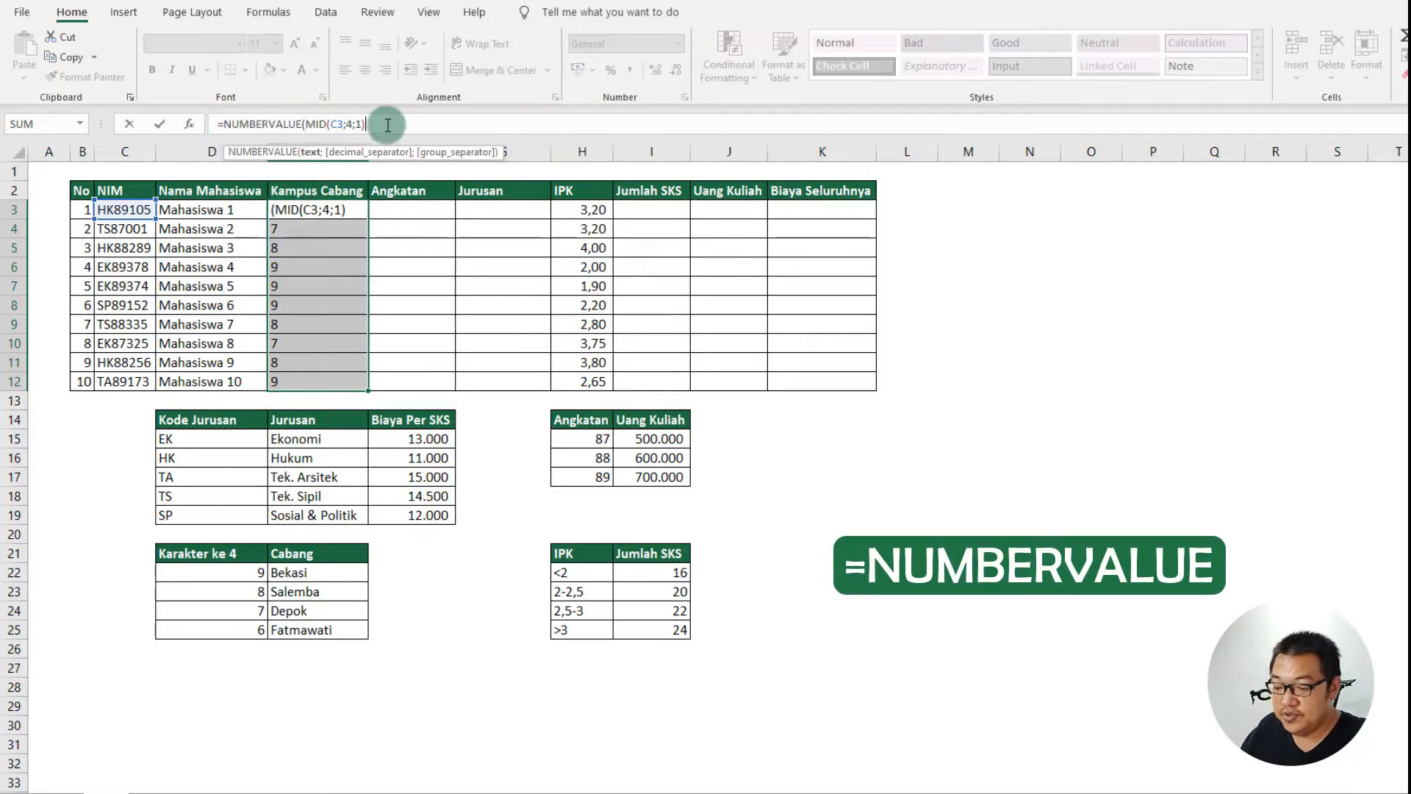
type(")")
key("ctrl+Return")
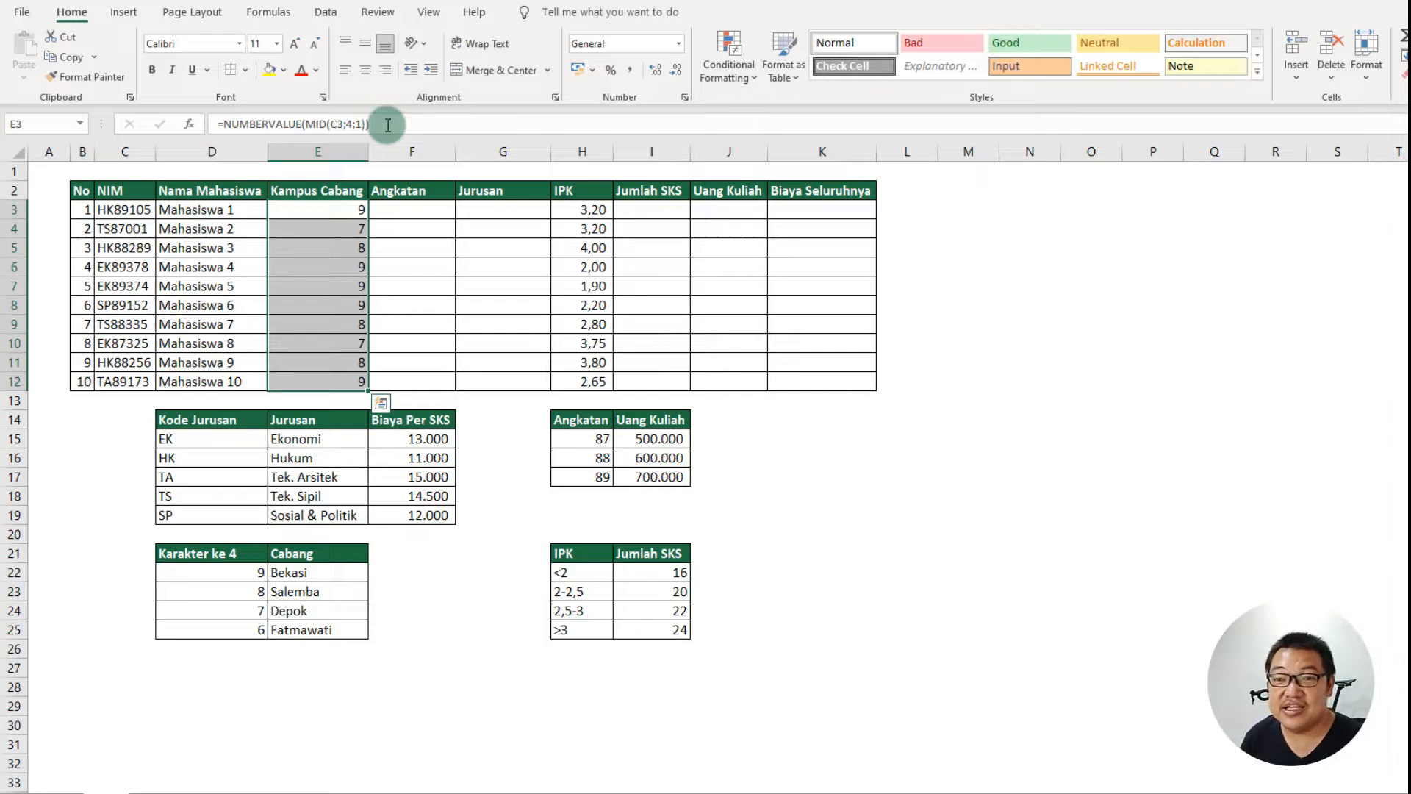
- Test in cell D27 whether the lookup code matches the converted value with =D22=E3, and clear the test formula
left_click(234, 669)
type("=")
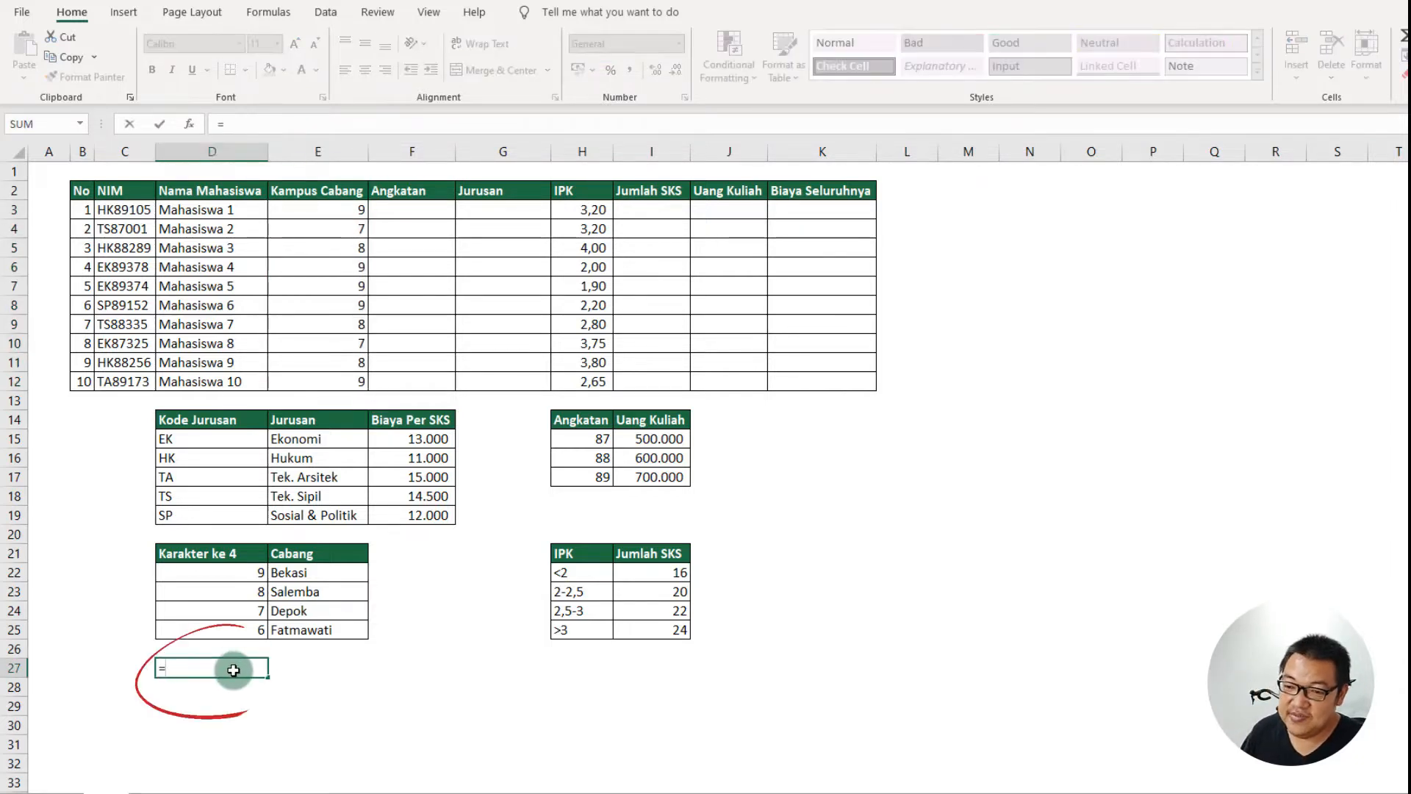
left_click(245, 576)
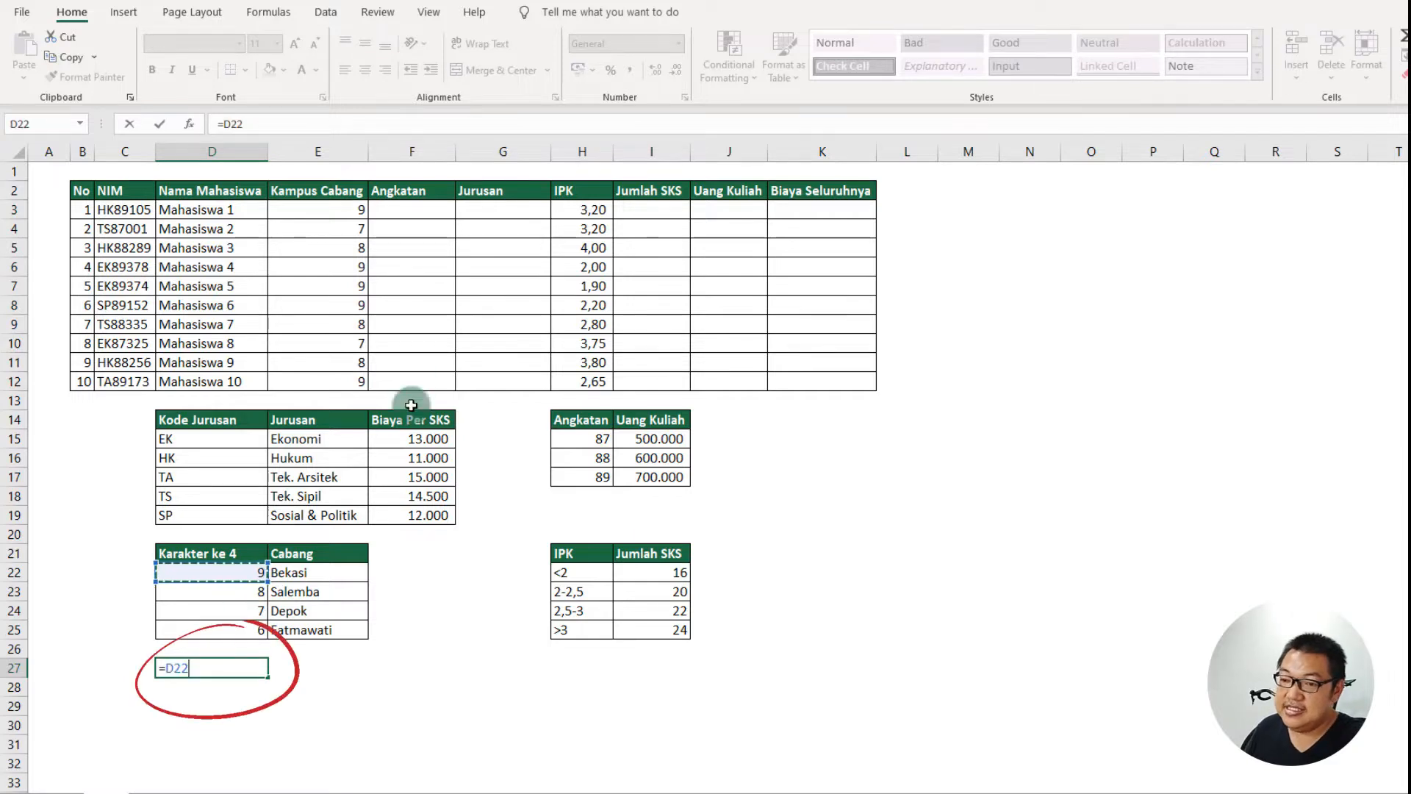
type("=")
left_click(350, 208)
key("Return")
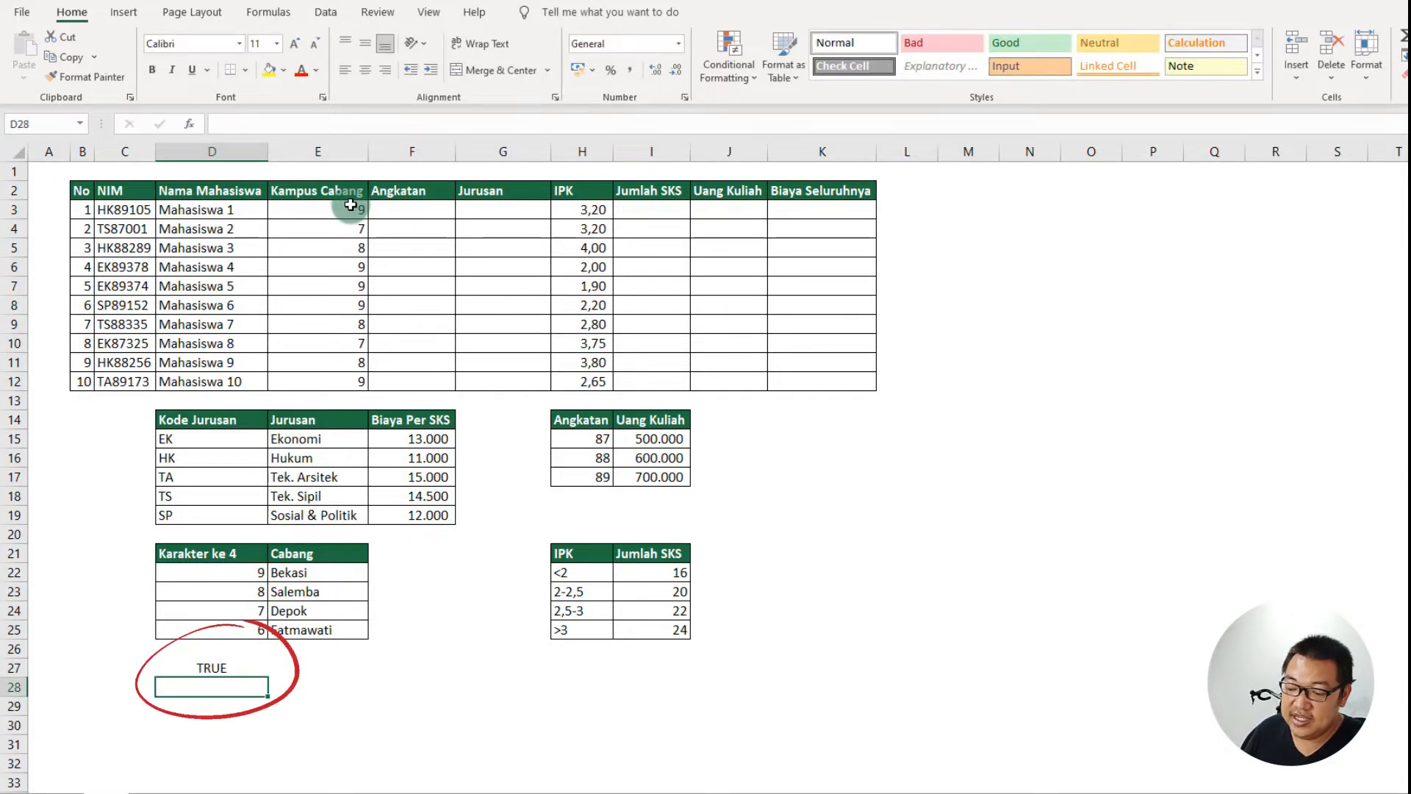
key("Up")
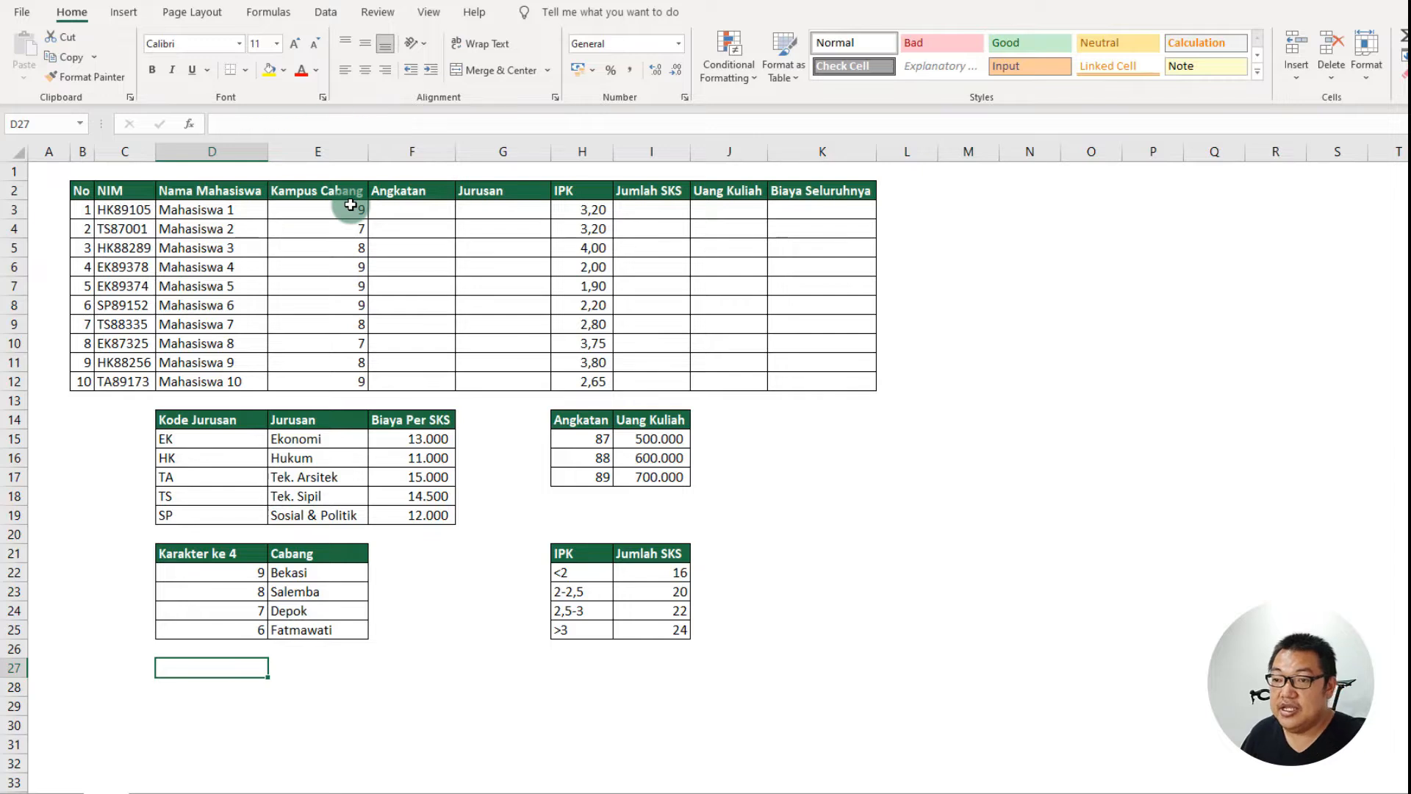
- Wrap the Kampus Cabang formula in E3:E12 in an exact-match VLOOKUP, giving =VLOOKUP(NUMBERVALUE(MID(C3;4;1));$D$22:$E$25;2;FALSE)
left_click(350, 208)
left_click(360, 382, "shift")
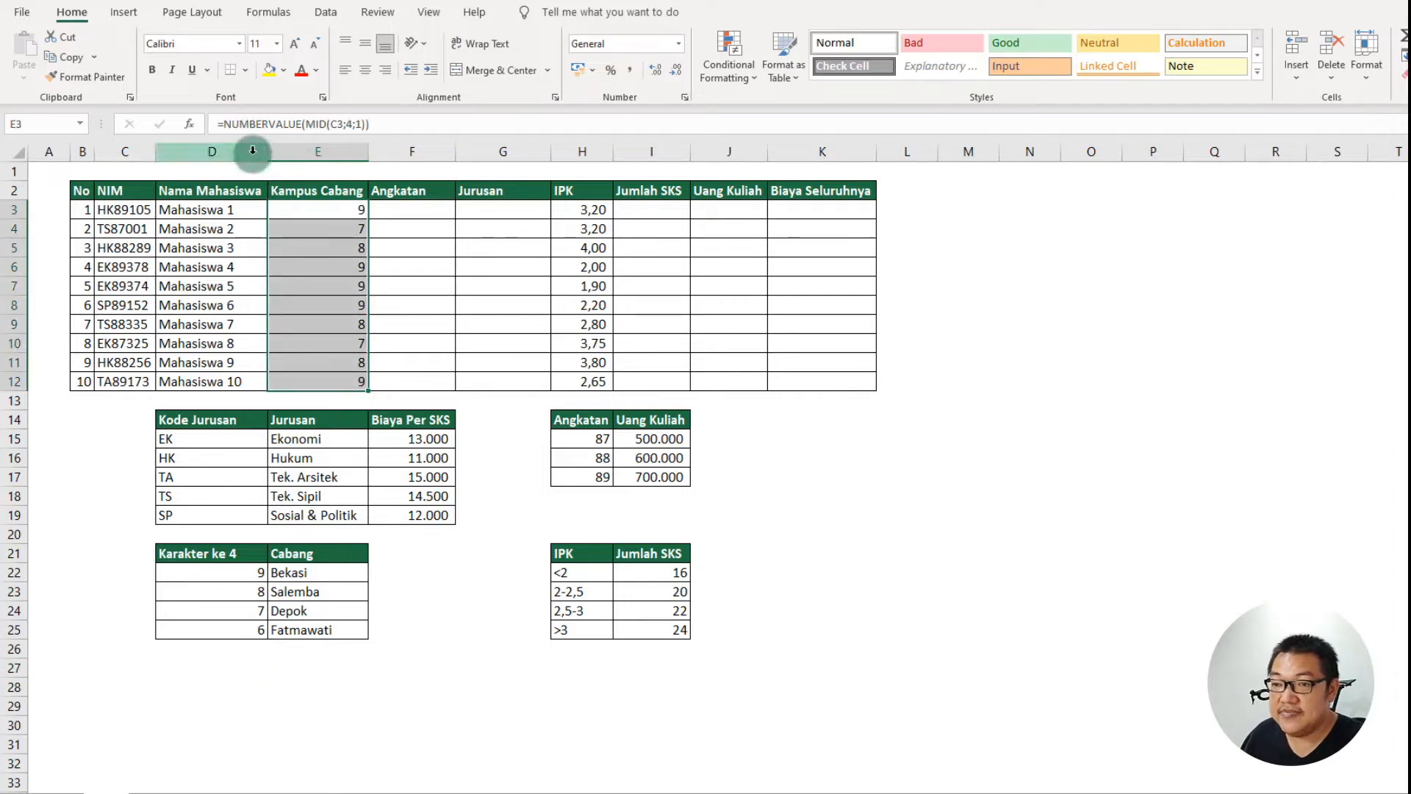
left_click(222, 123)
type("VLOOKUP(")
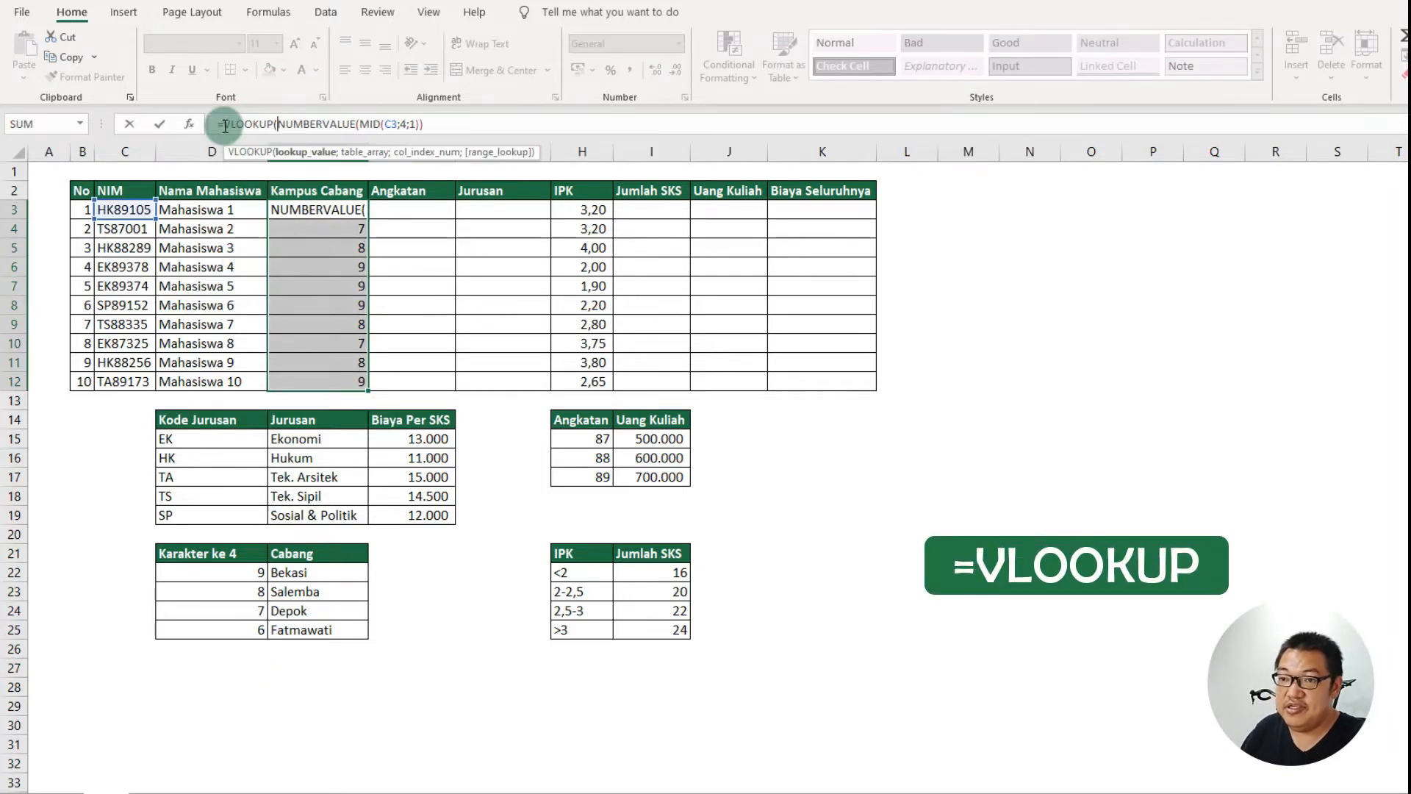
left_click(464, 122, "shift")
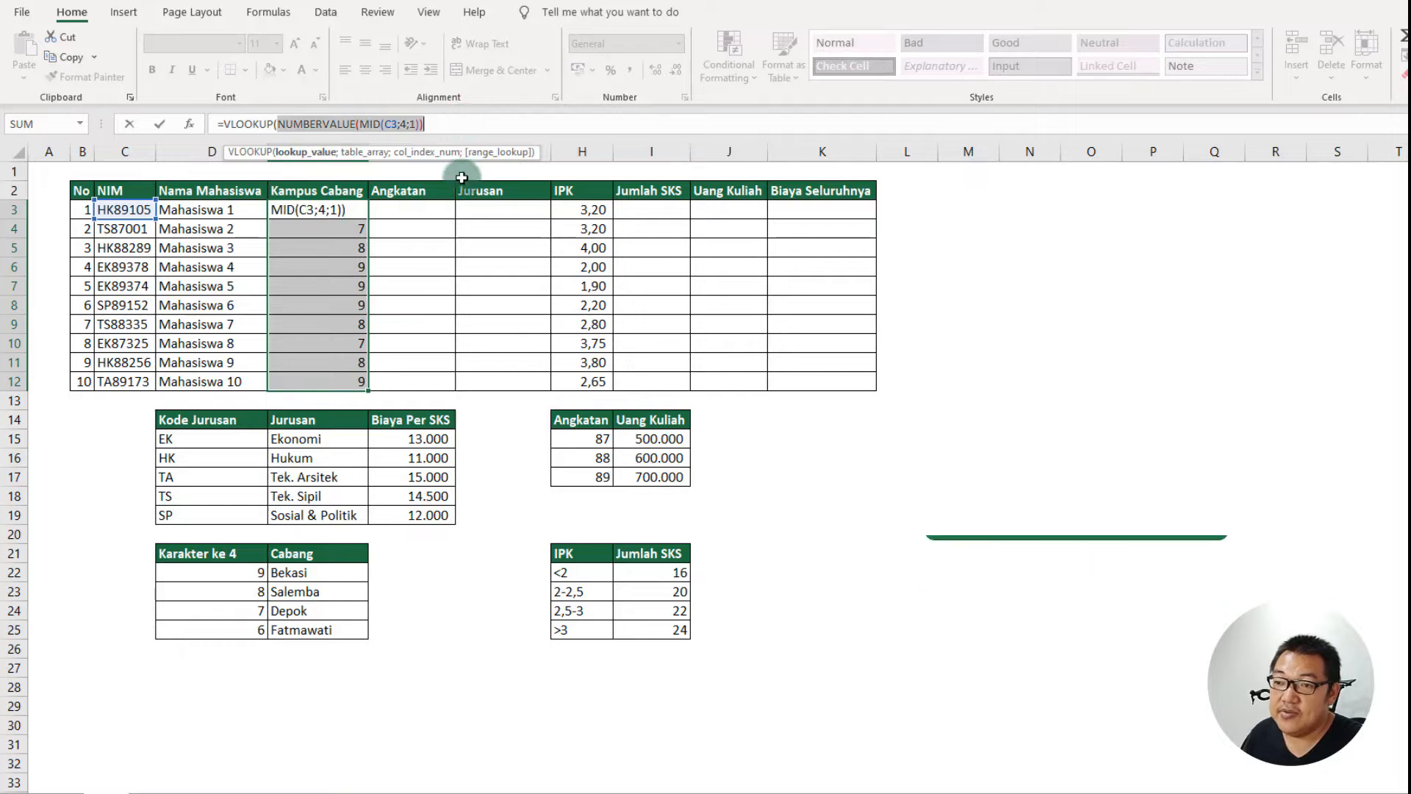
left_click(430, 125)
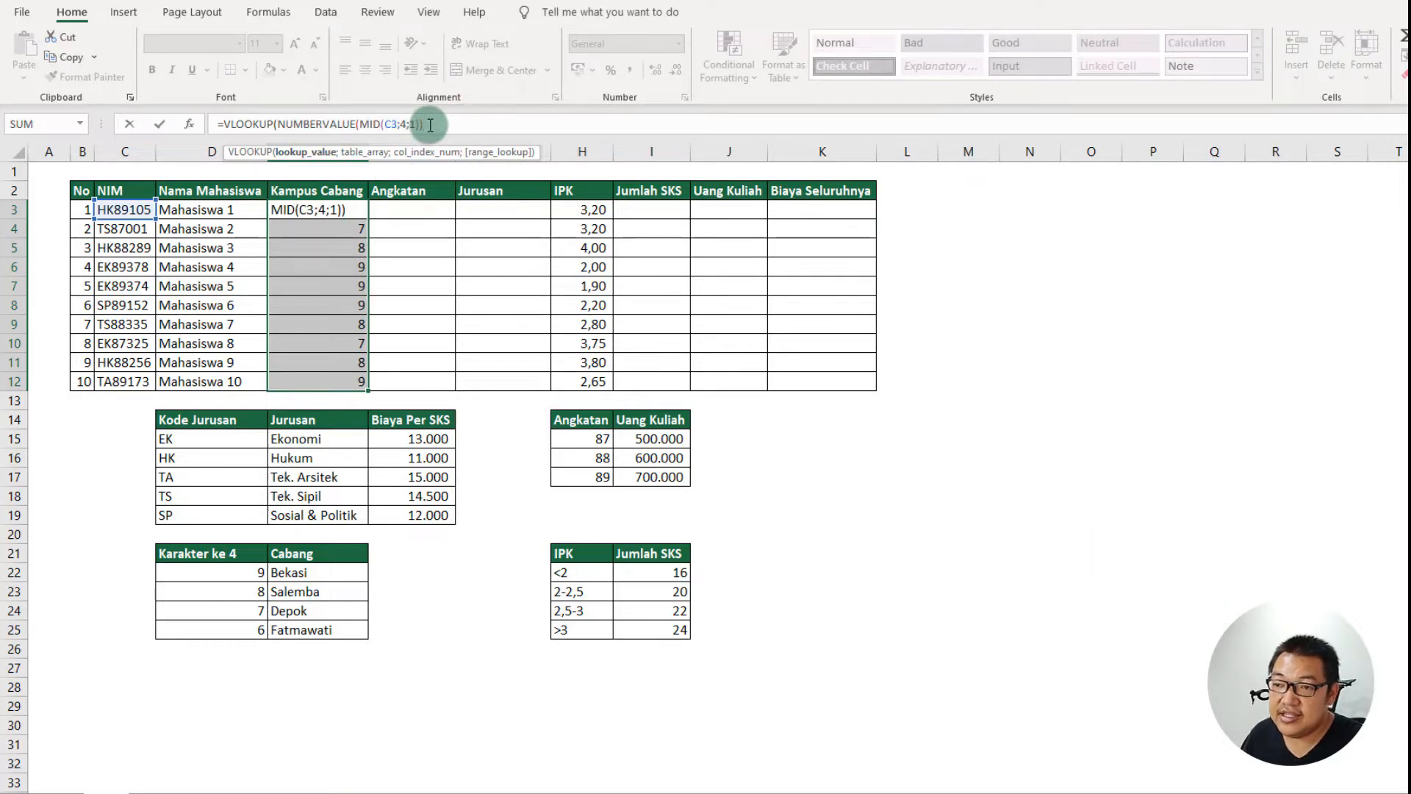
type(";")
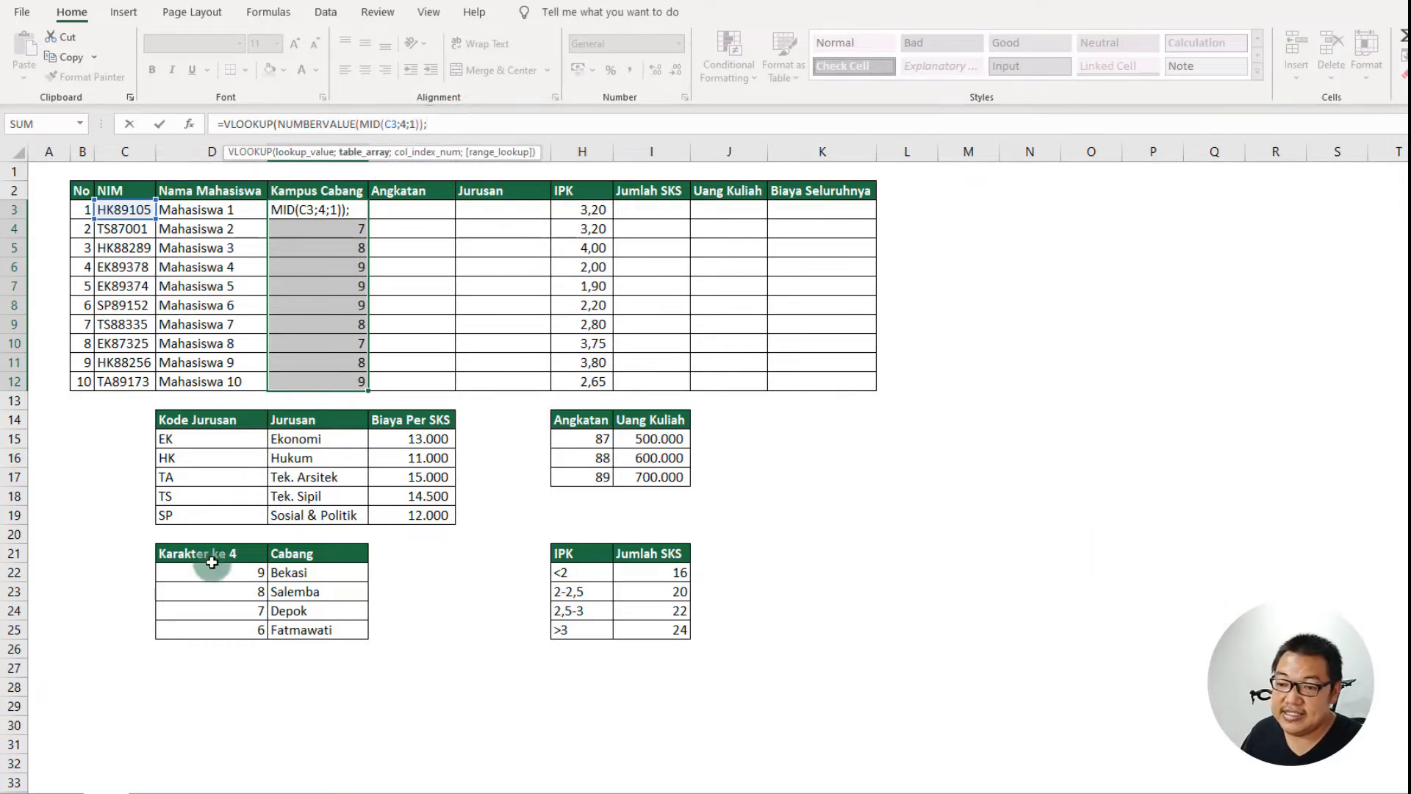
left_click_drag(212, 570, 293, 631)
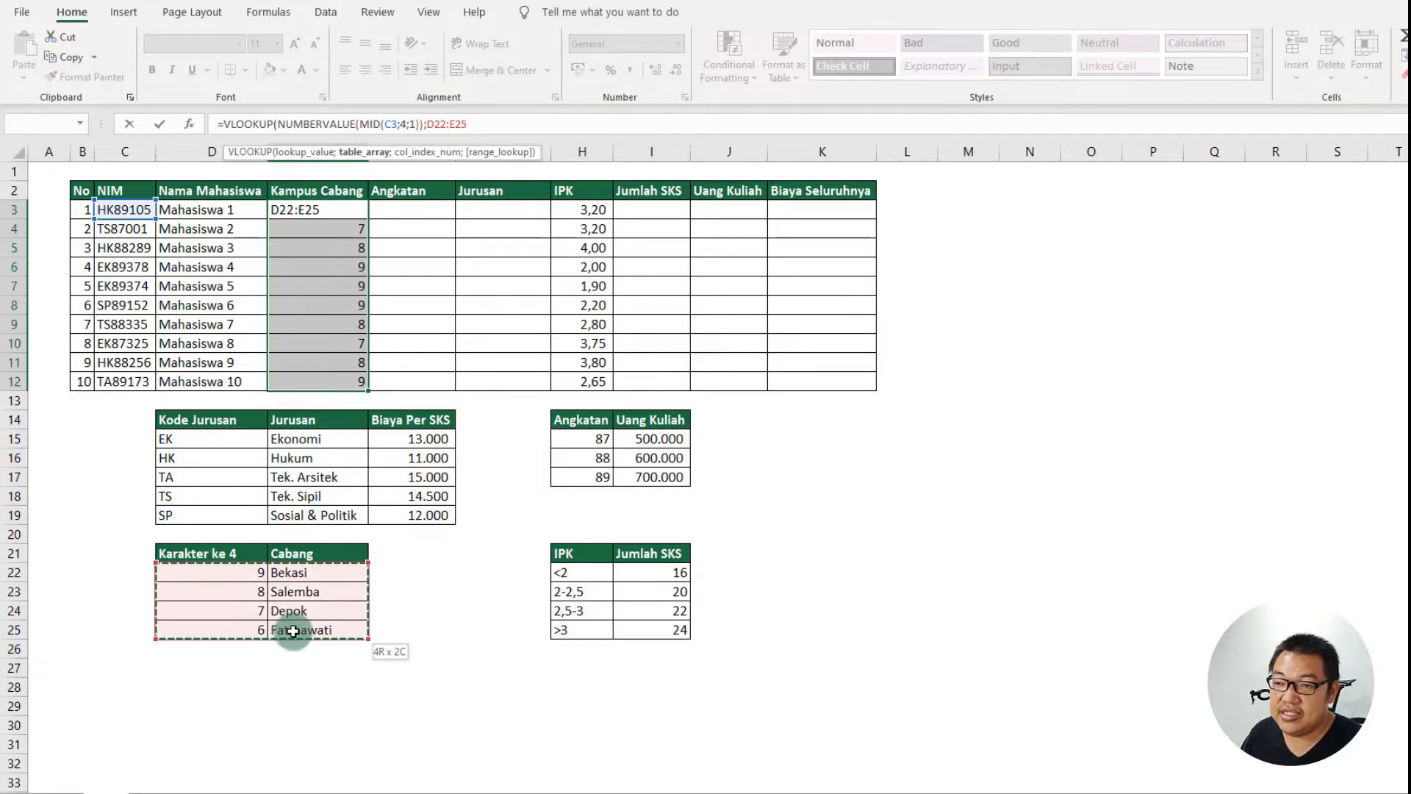
key("F4")
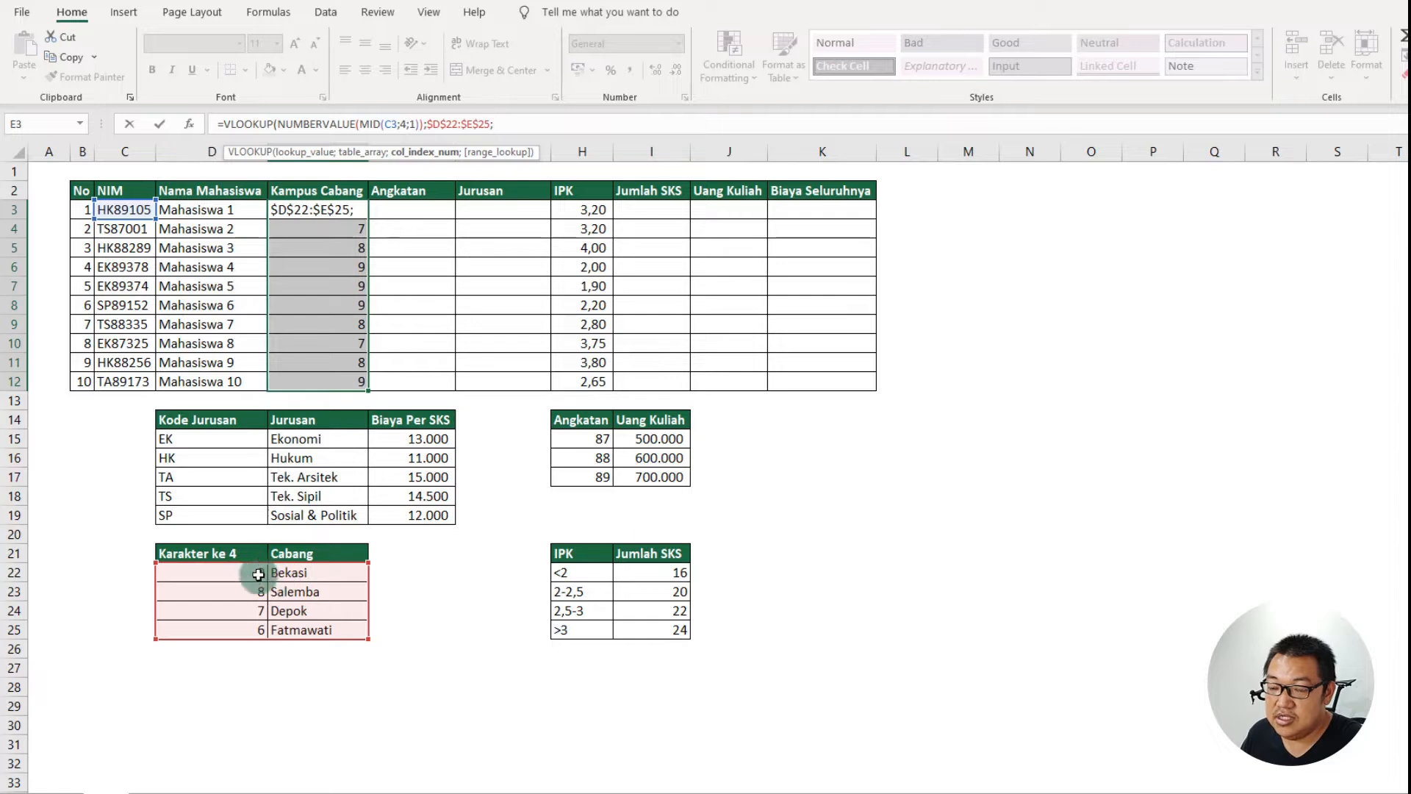
type(";")
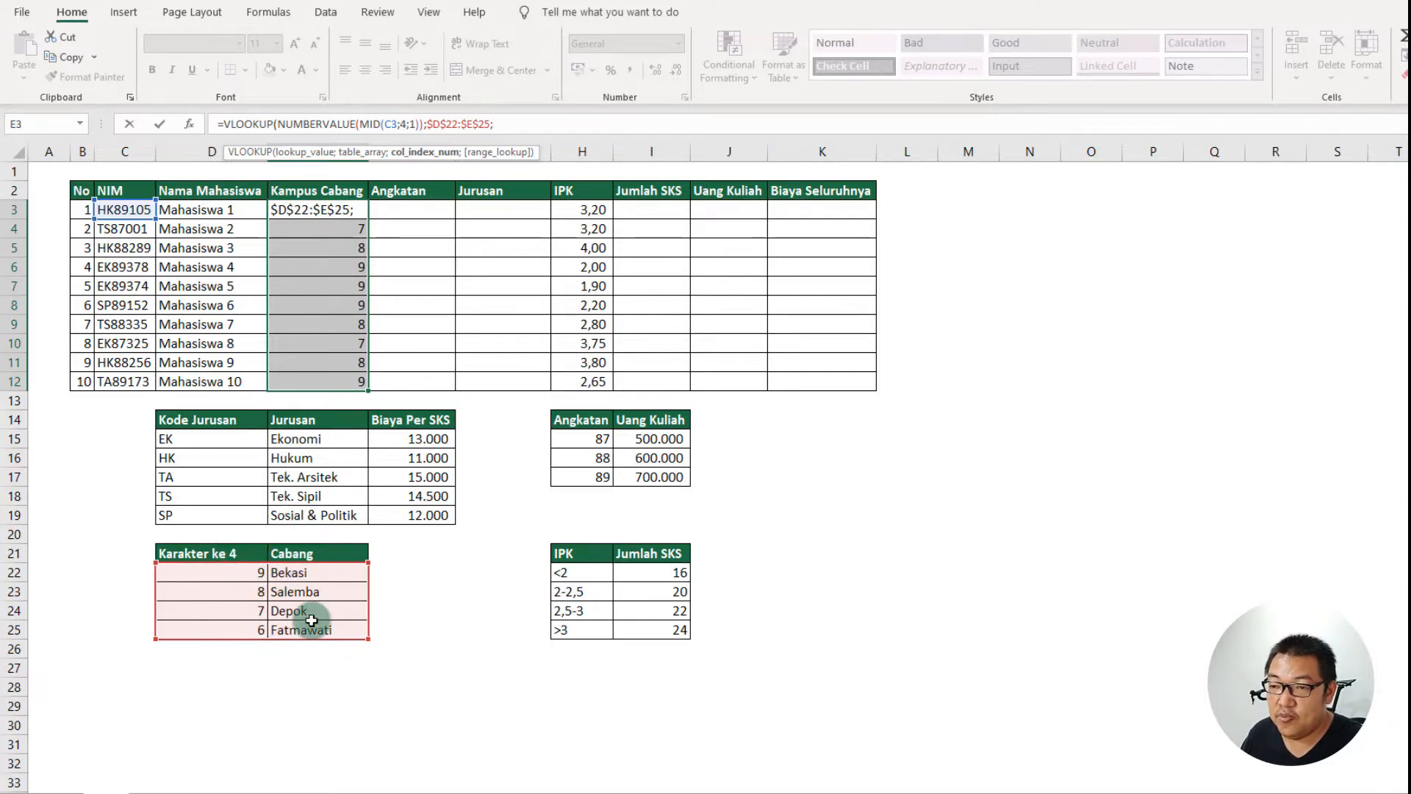
type("2;false")
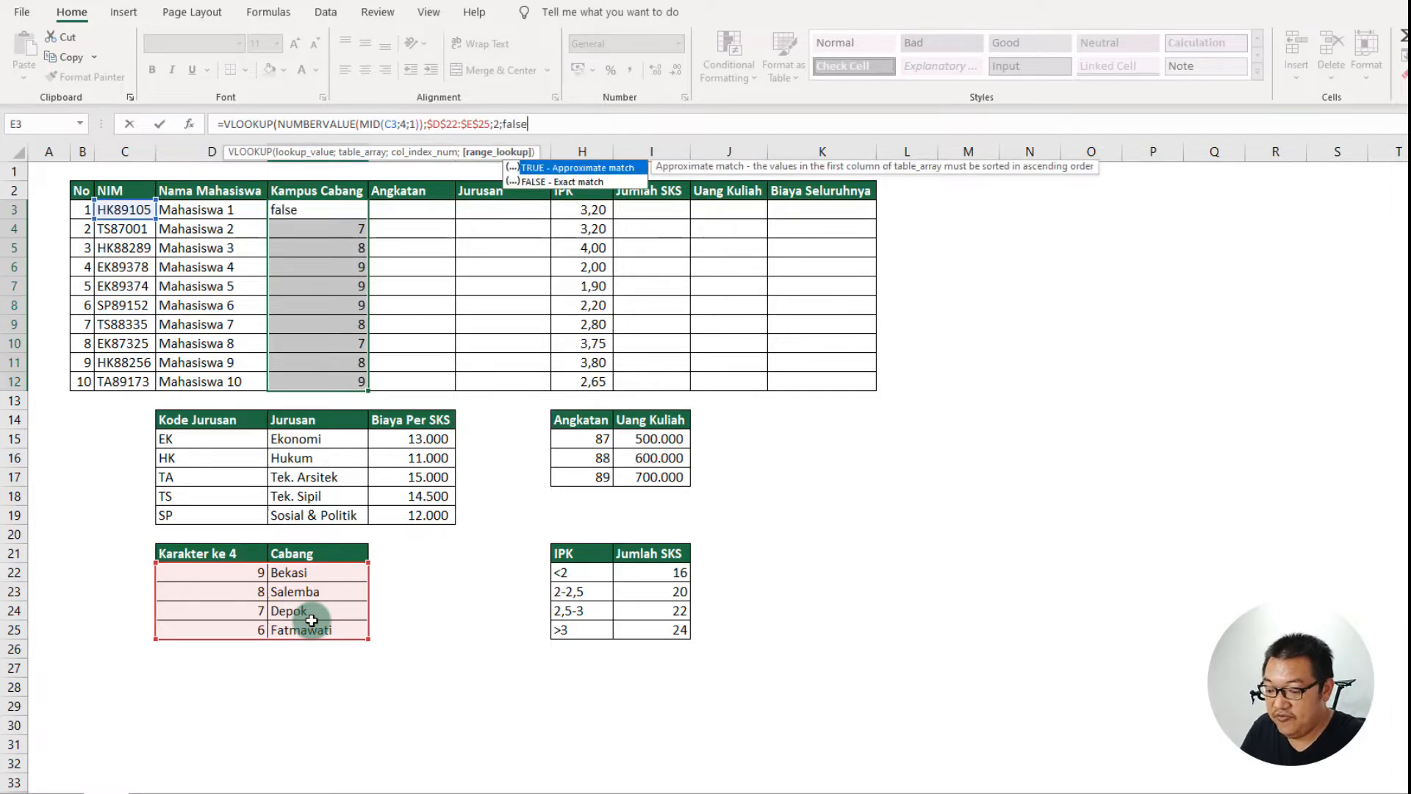
key("ctrl+Return")
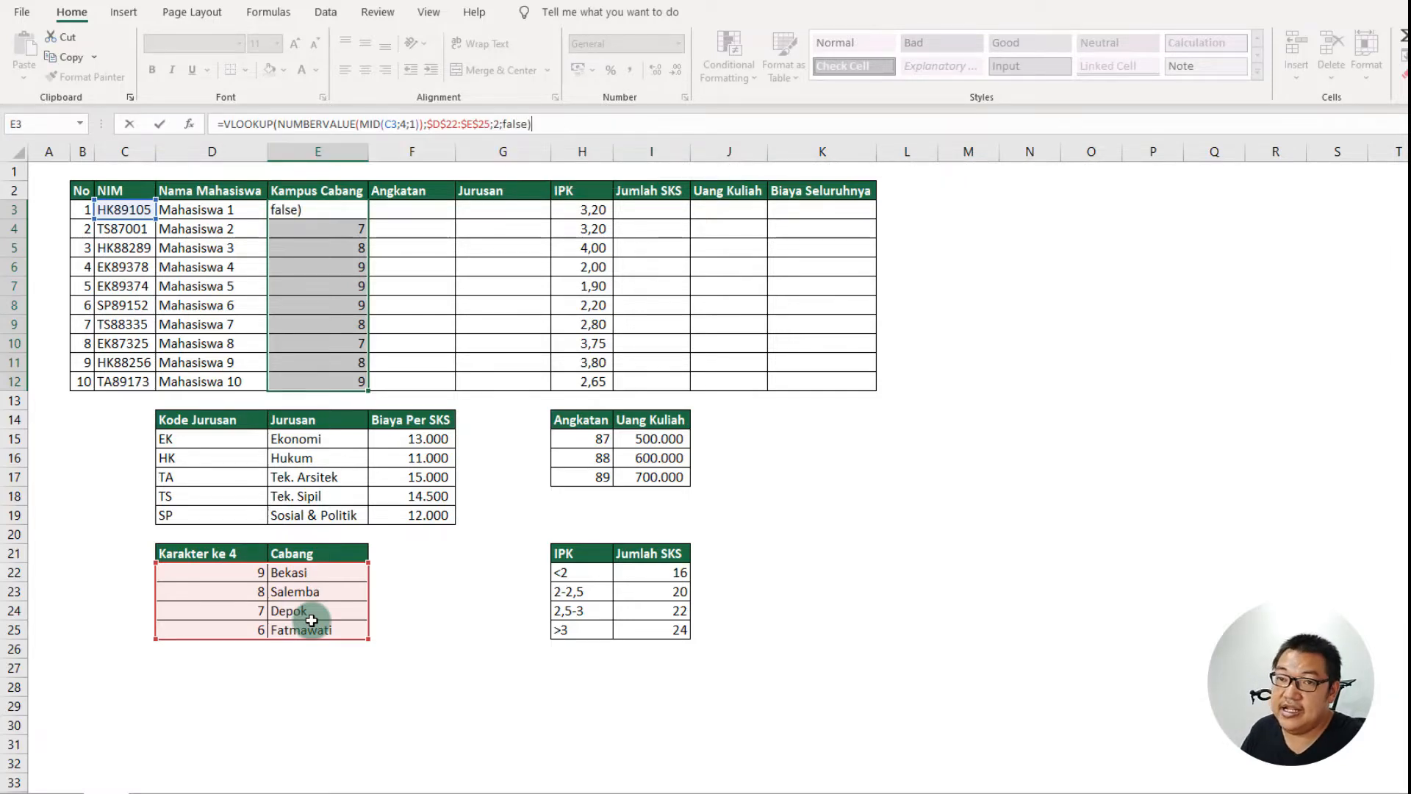
type("se)")
key("ctrl+Return")
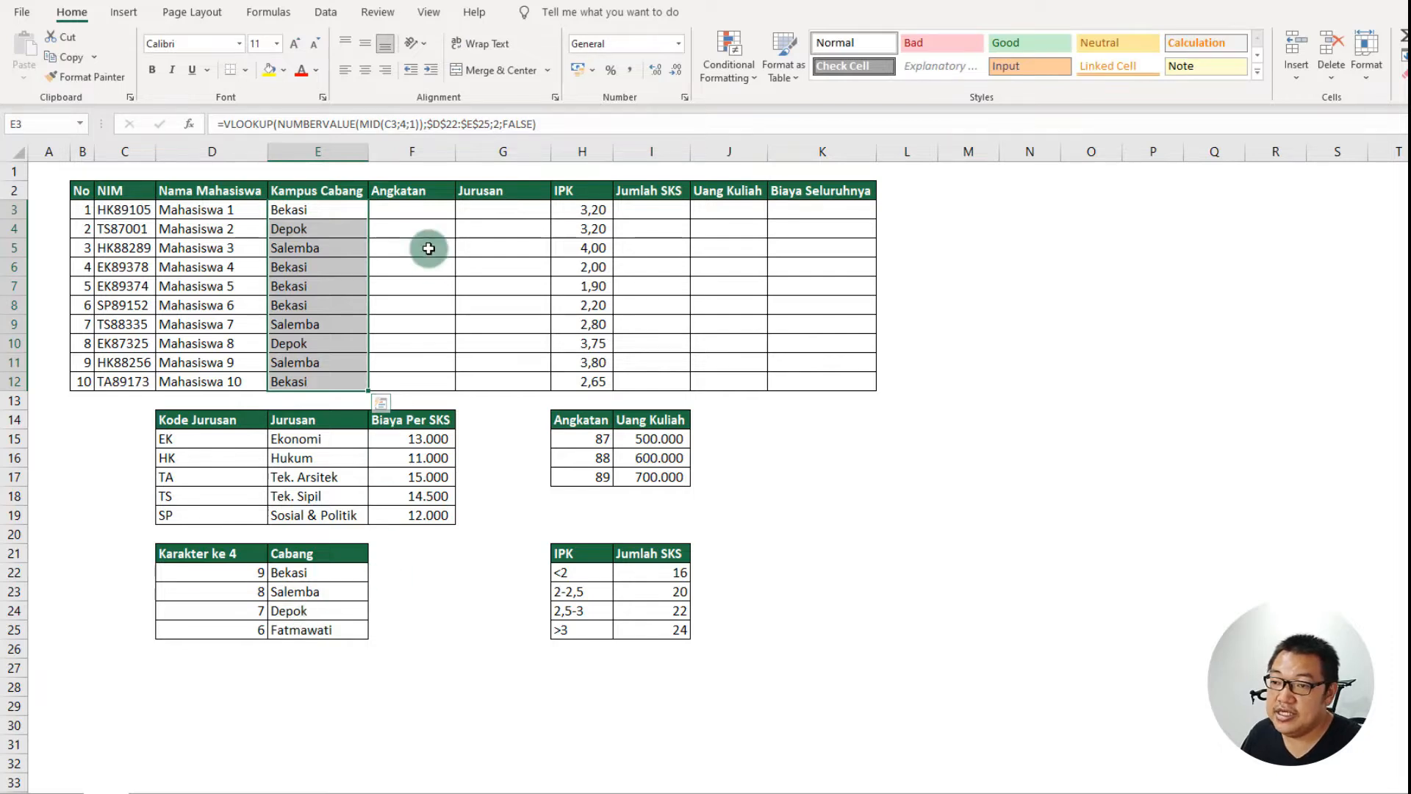
- Fill the Angkatan cells F3:F12 with the third and fourth NIM characters using =MID(C3;3;2)
left_click_drag(419, 211, 412, 379)
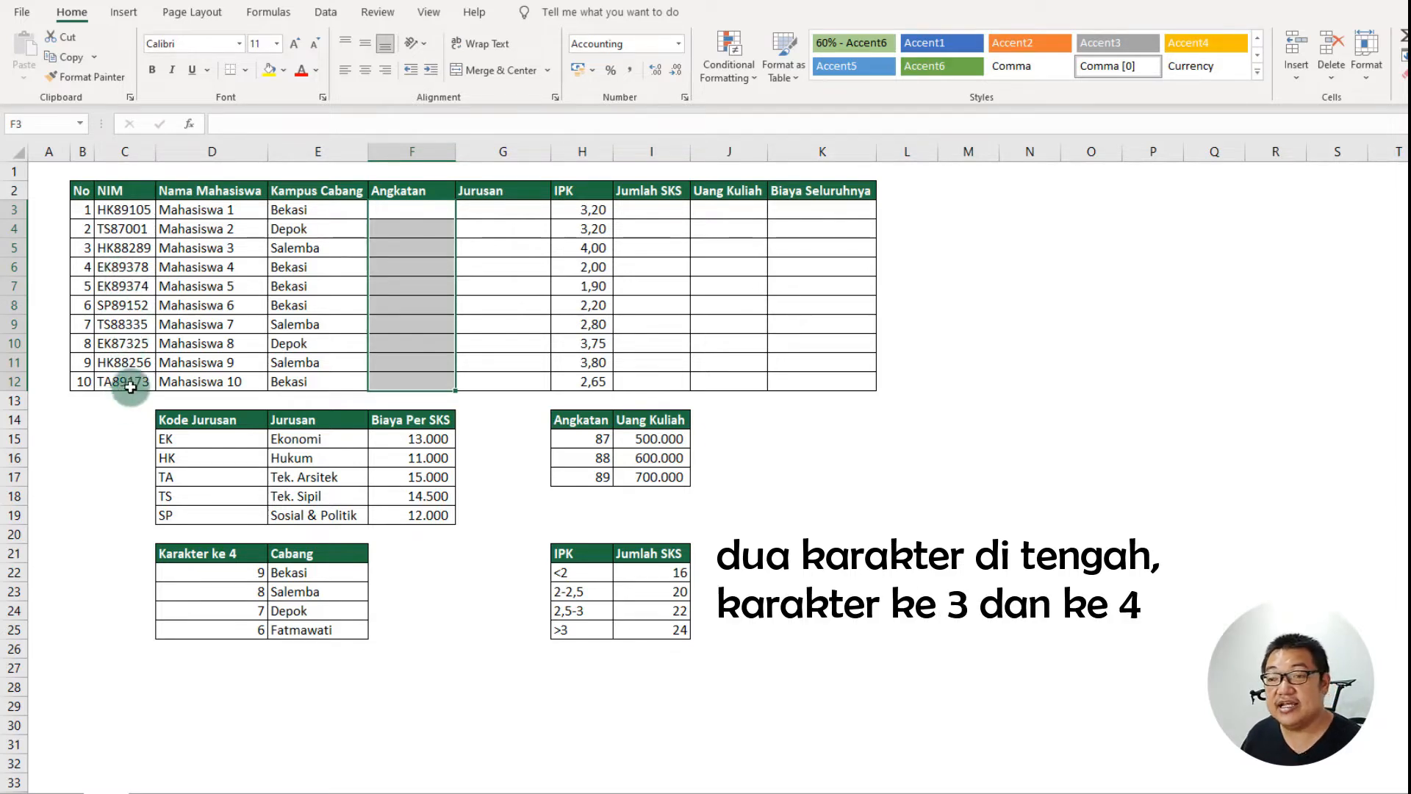
type("=mid")
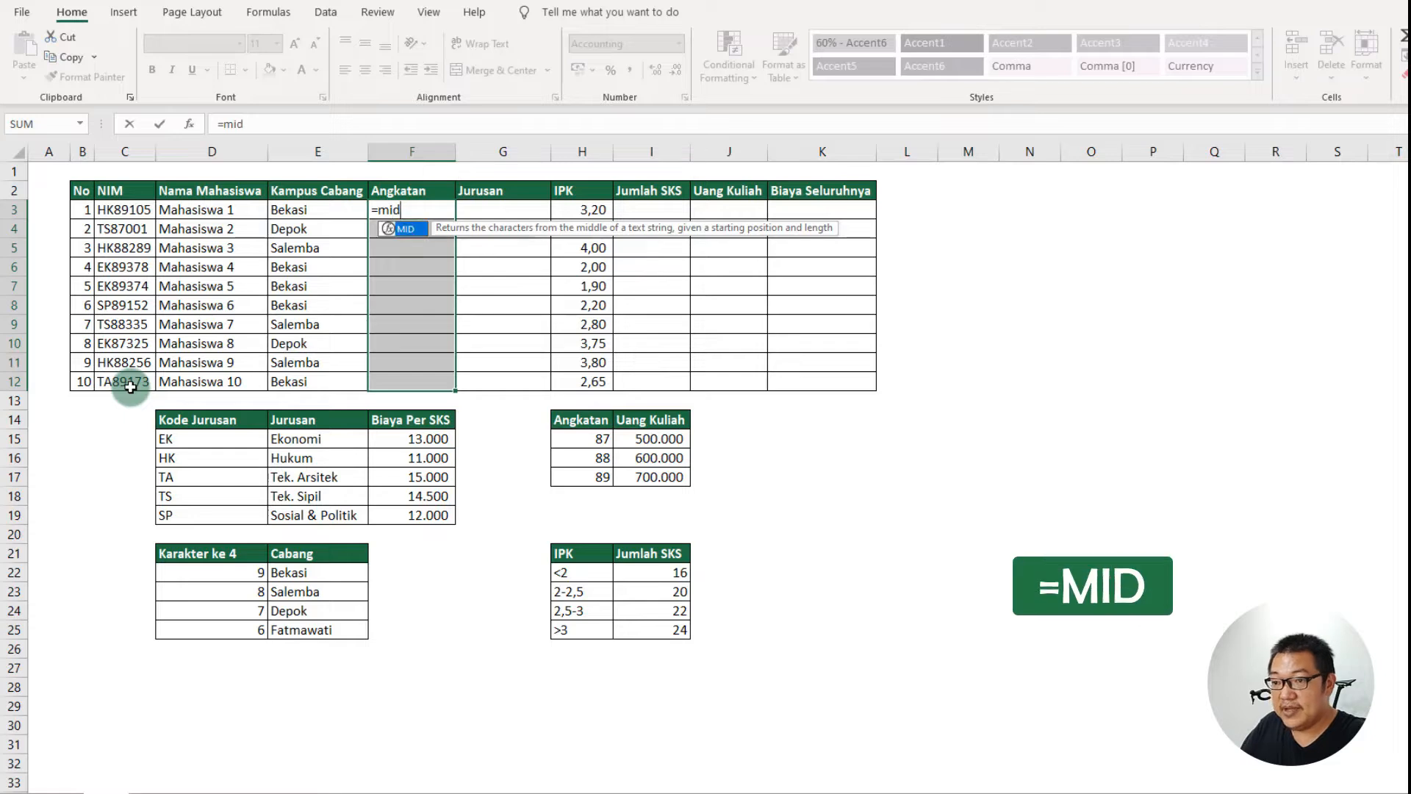
key("Tab")
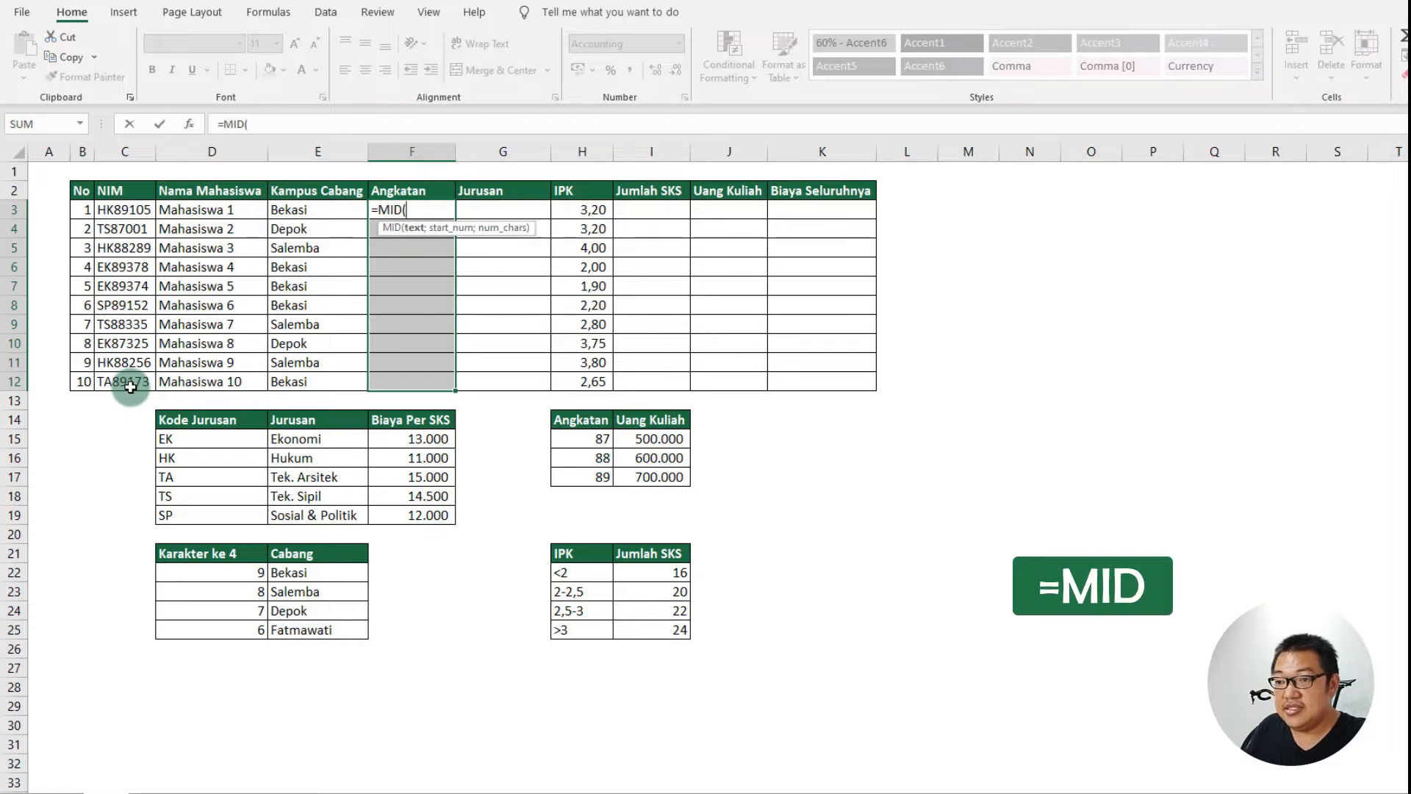
left_click(109, 214)
type(";")
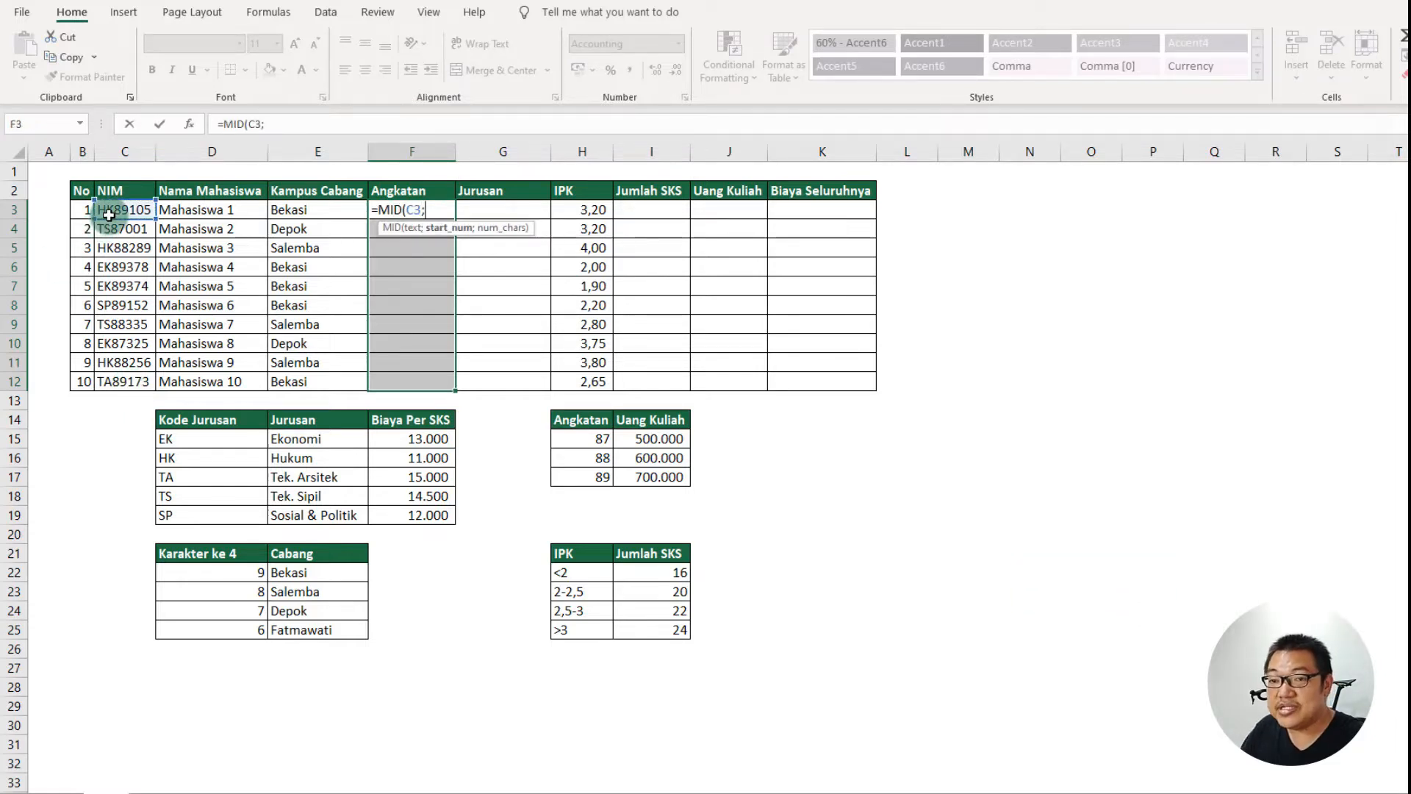
type("3")
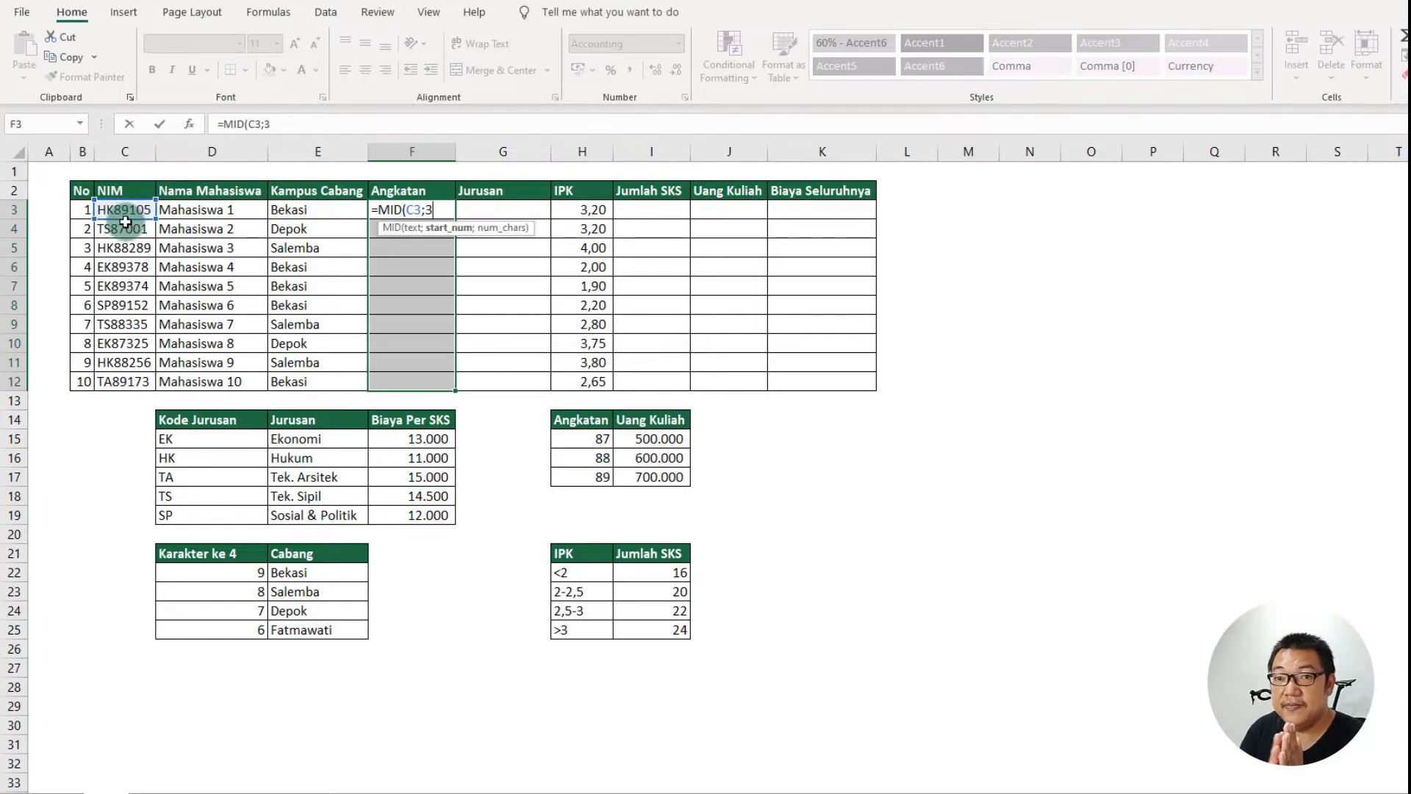
type(";")
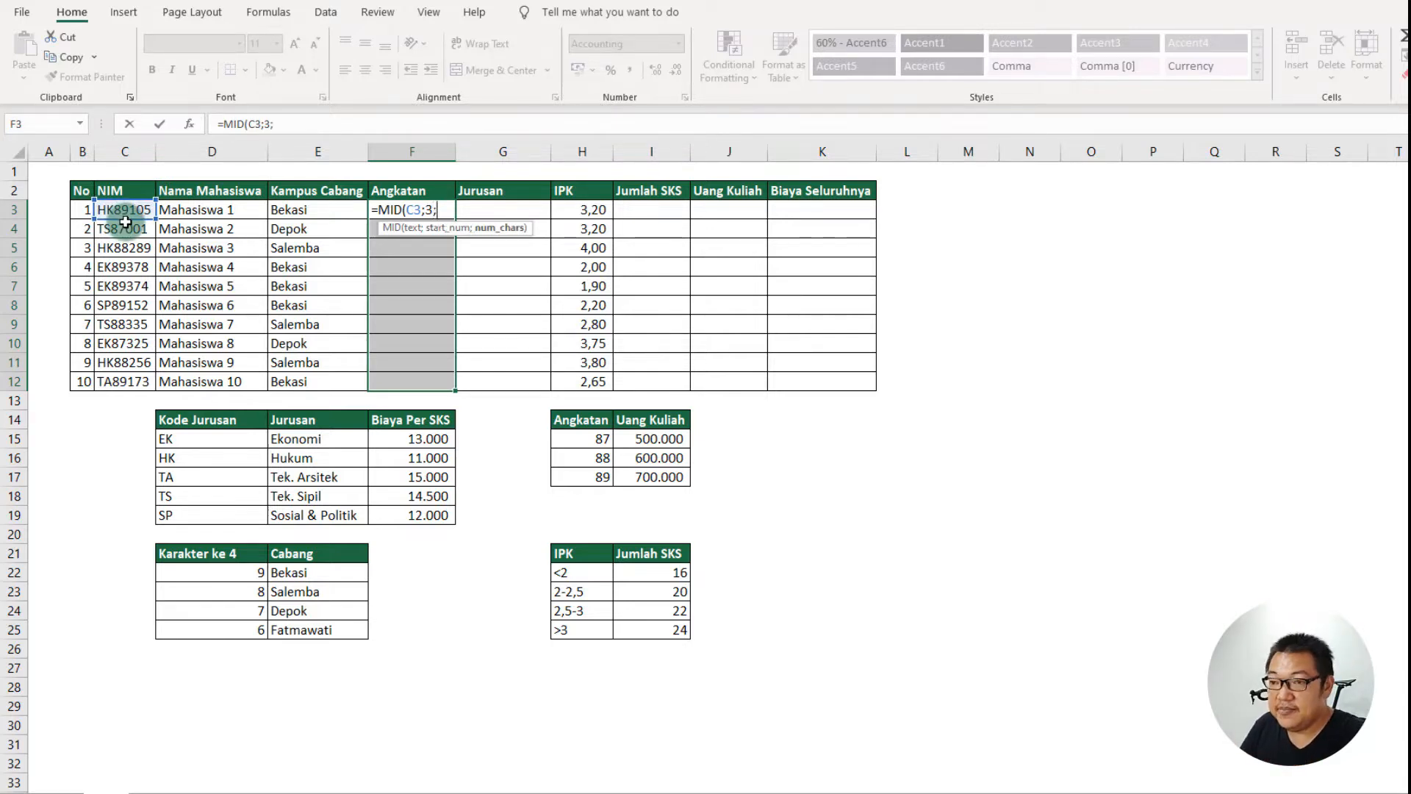
type("2)")
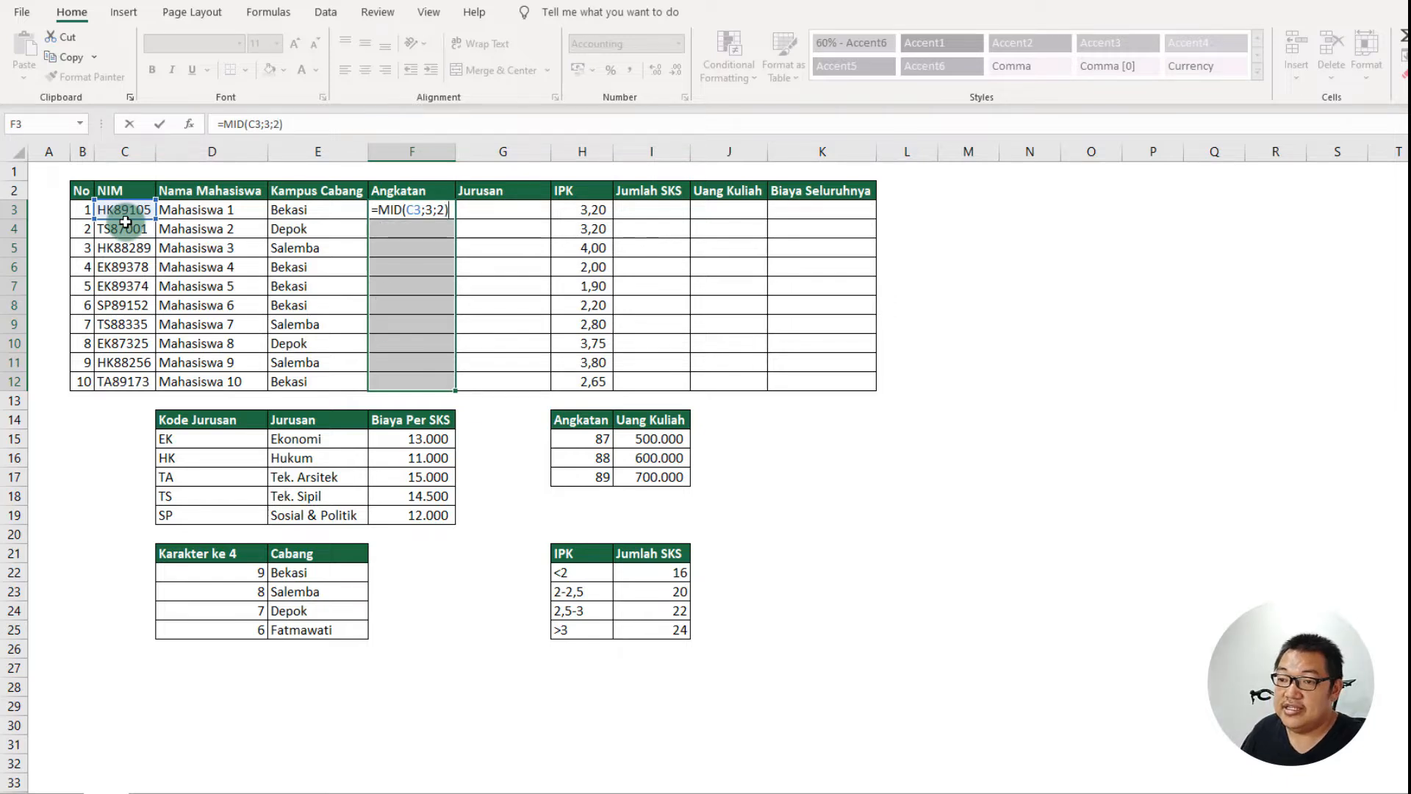
key("ctrl+Return")
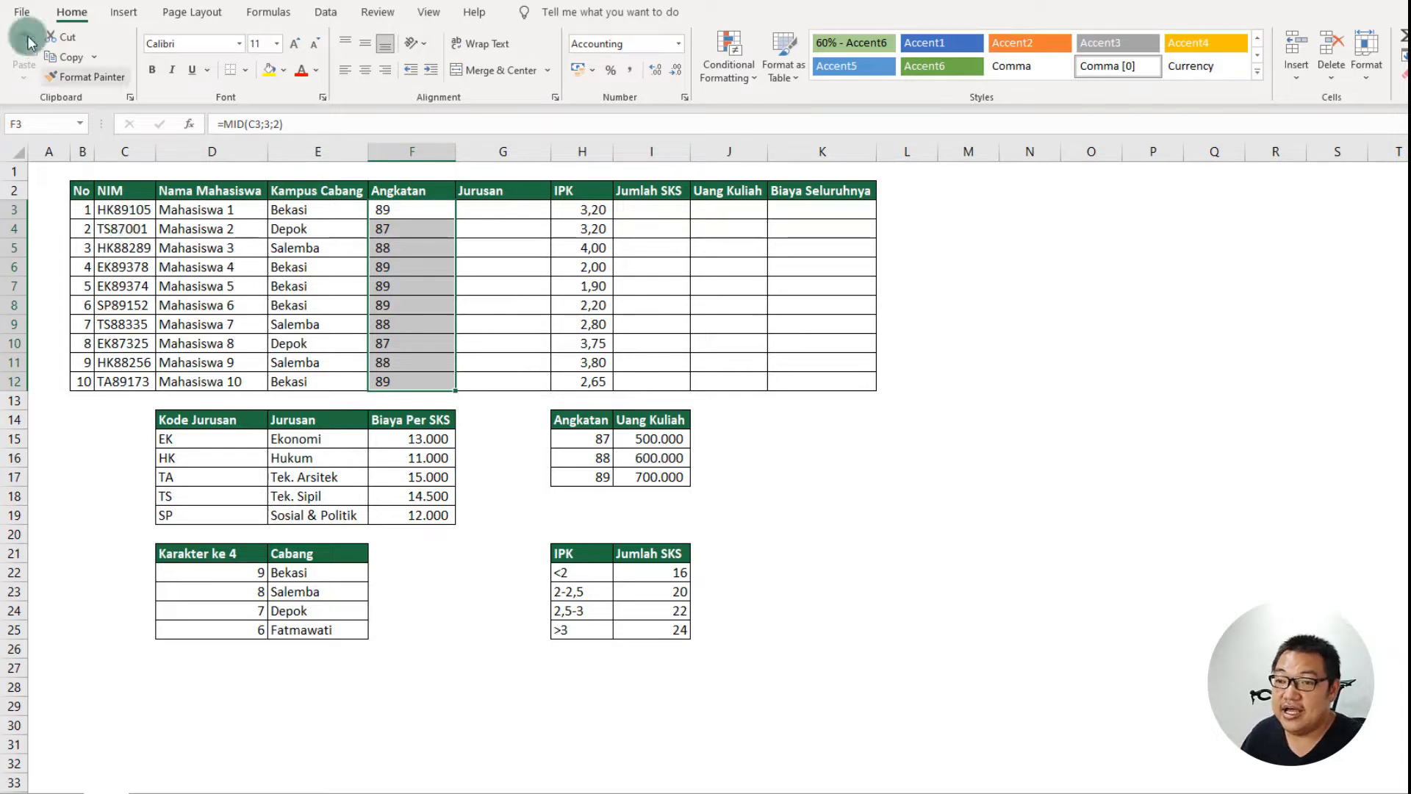
- Convert the Angkatan results in F3:F12 to numbers by wrapping the formula as =NUMBERVALUE(MID(C3;3;2))
left_click(225, 124)
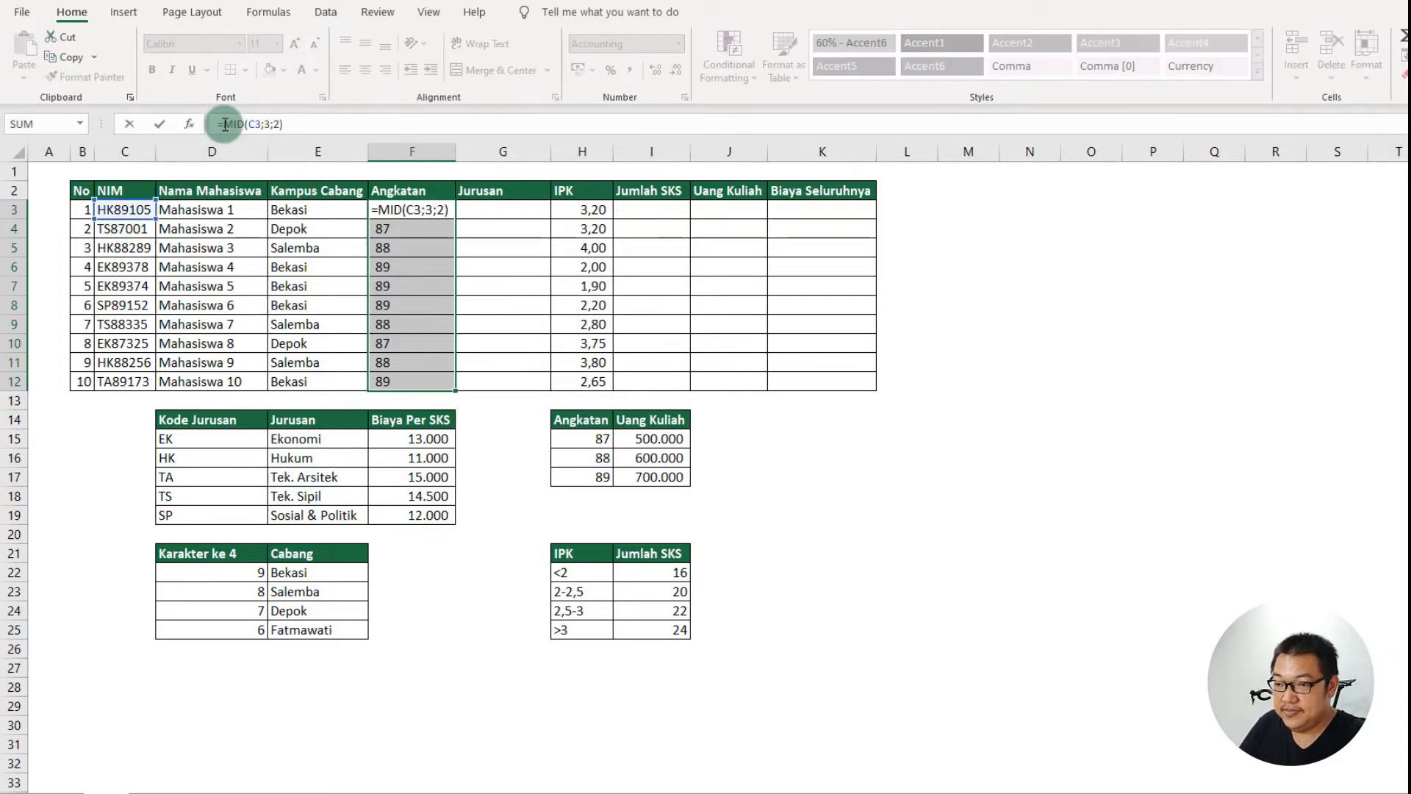
type("numbervalue(")
left_click(395, 124)
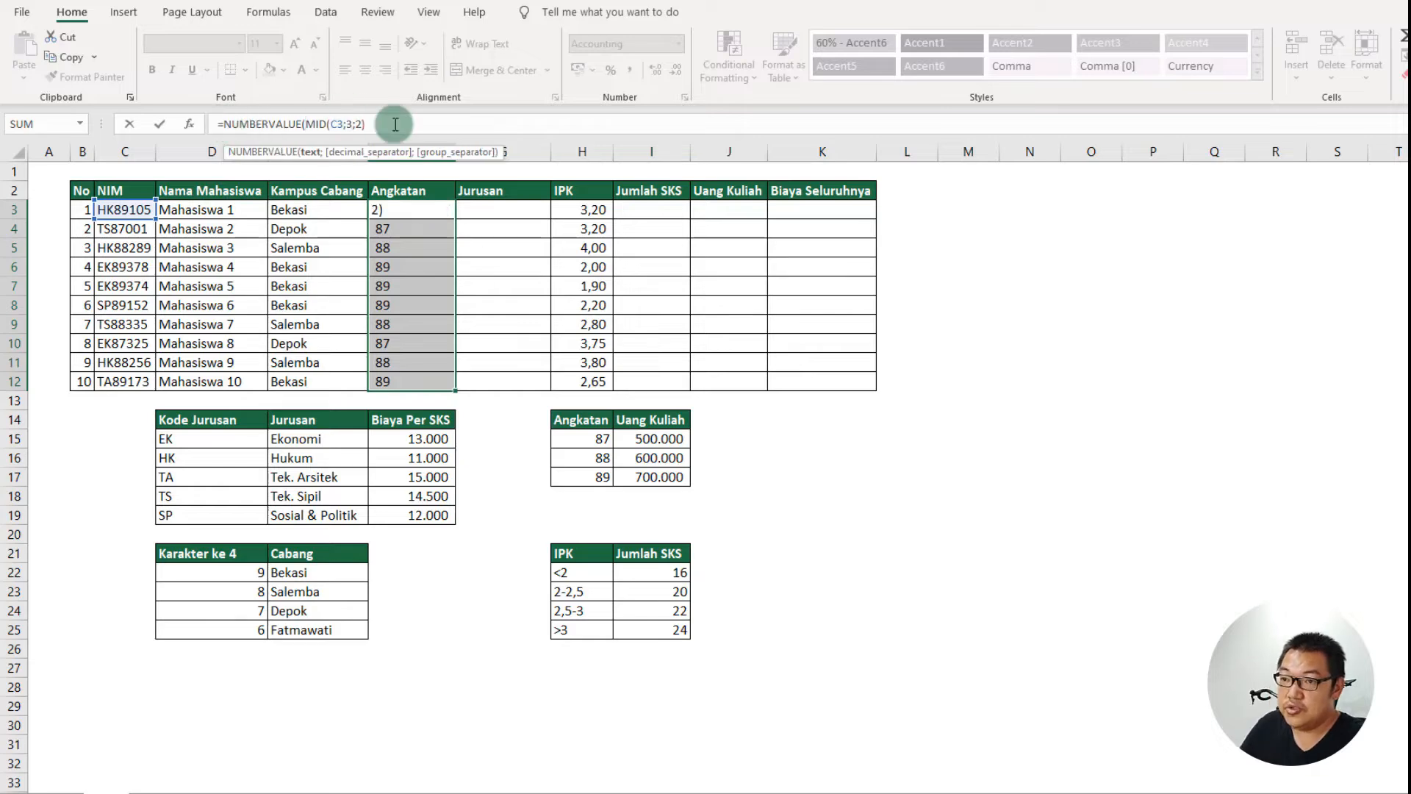
type(")")
key("ctrl+Return")
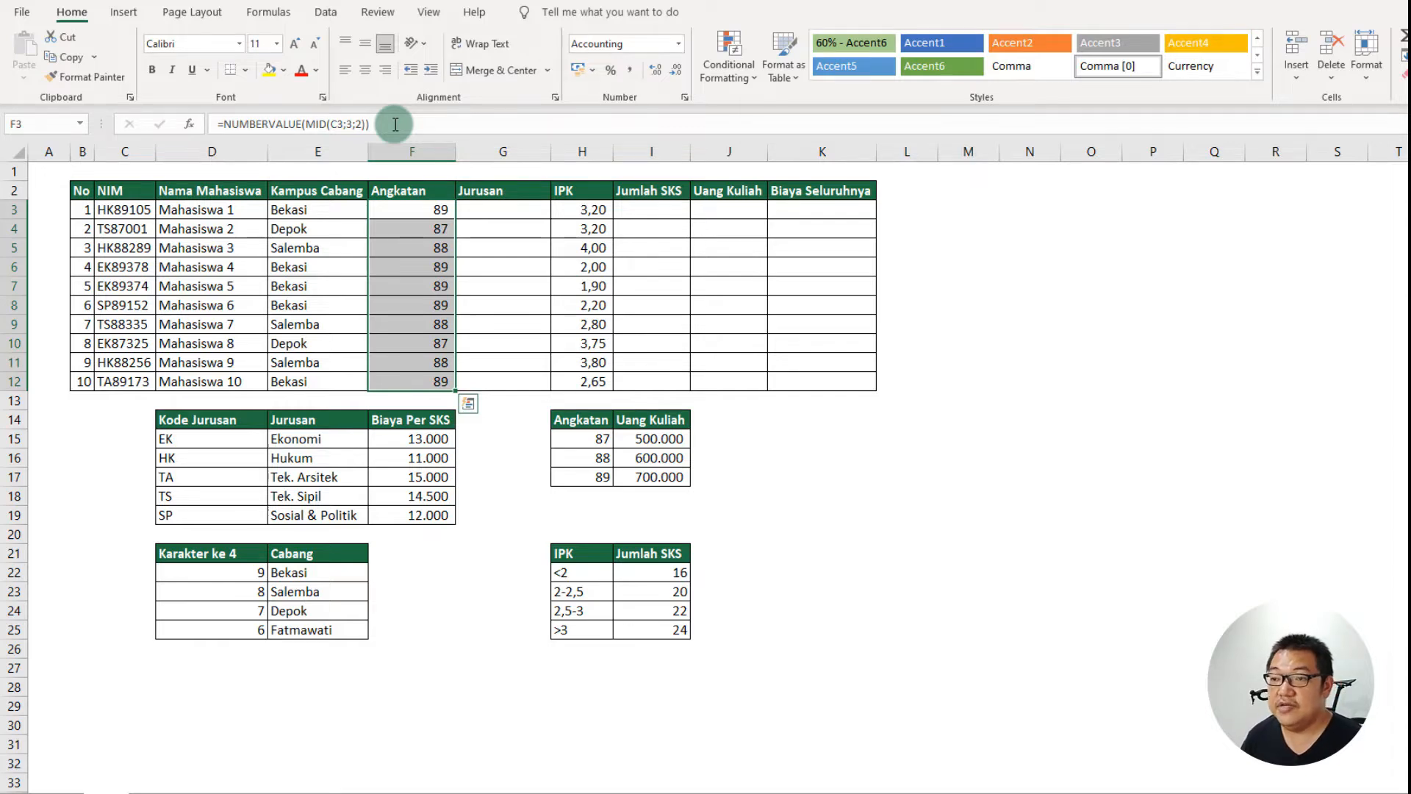
- Examine the Kode Jurusan and Jurusan lookup columns D15:E19 and compare the codes with the NIM values in C3:C12
left_click_drag(526, 210, 526, 372)
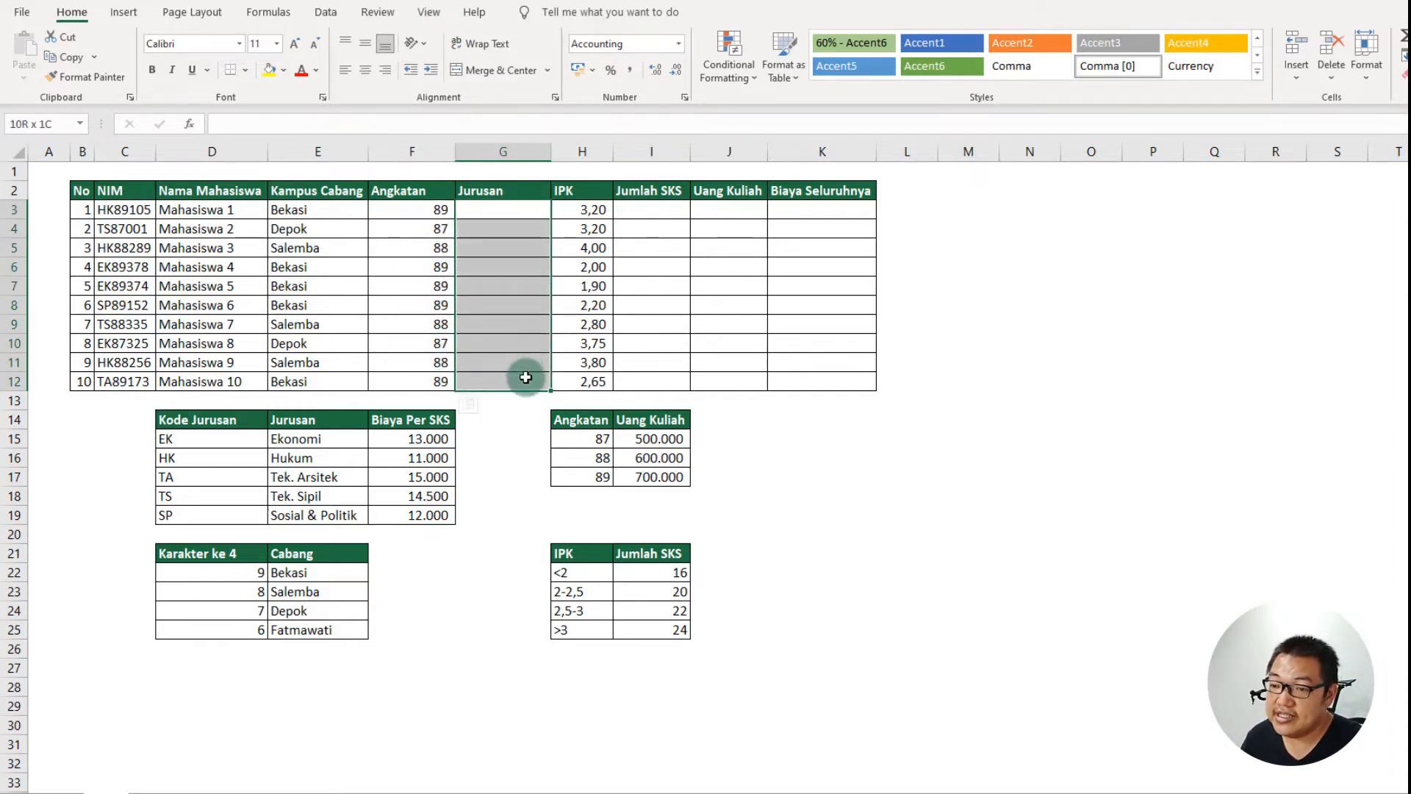
left_click(218, 443)
left_click_drag(218, 443, 219, 518)
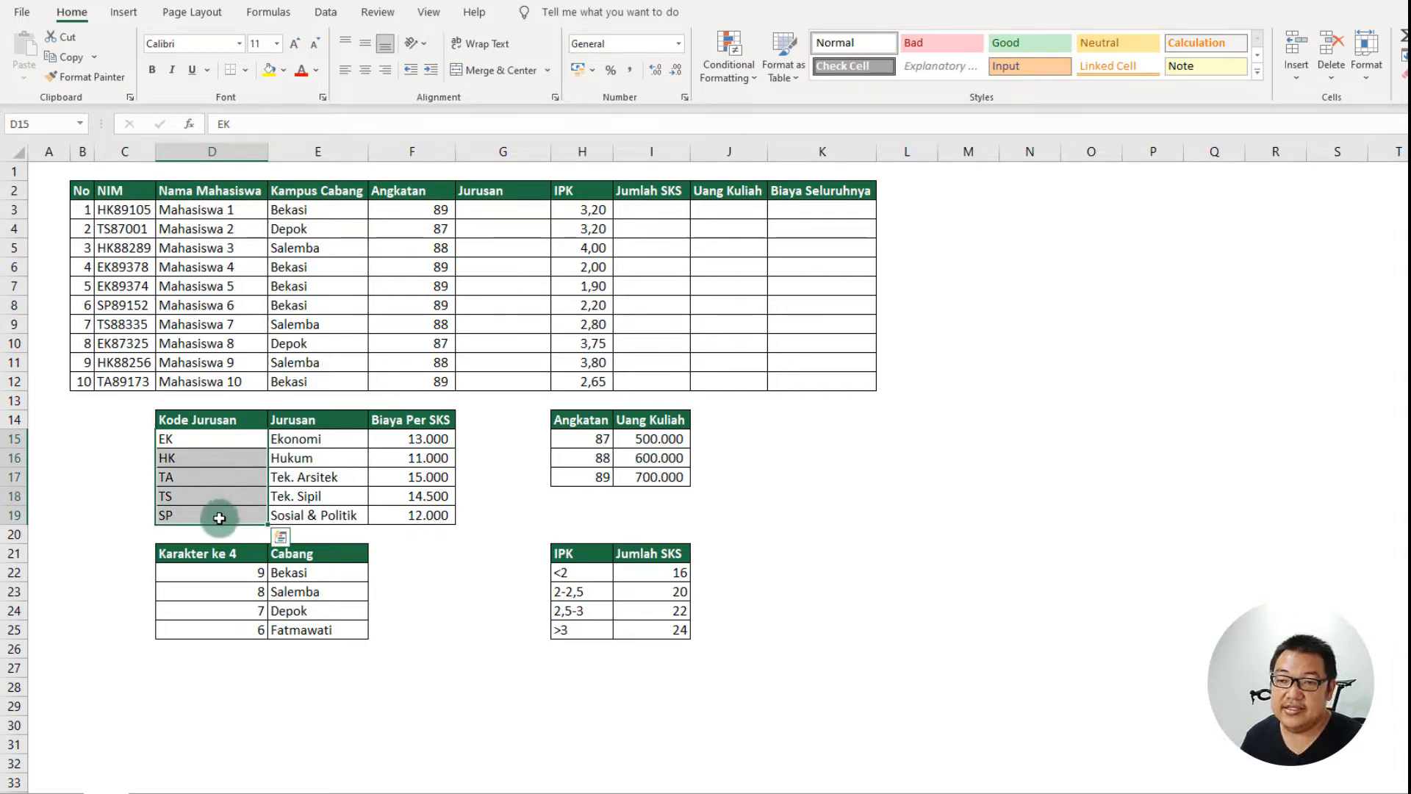
left_click_drag(305, 445, 320, 524)
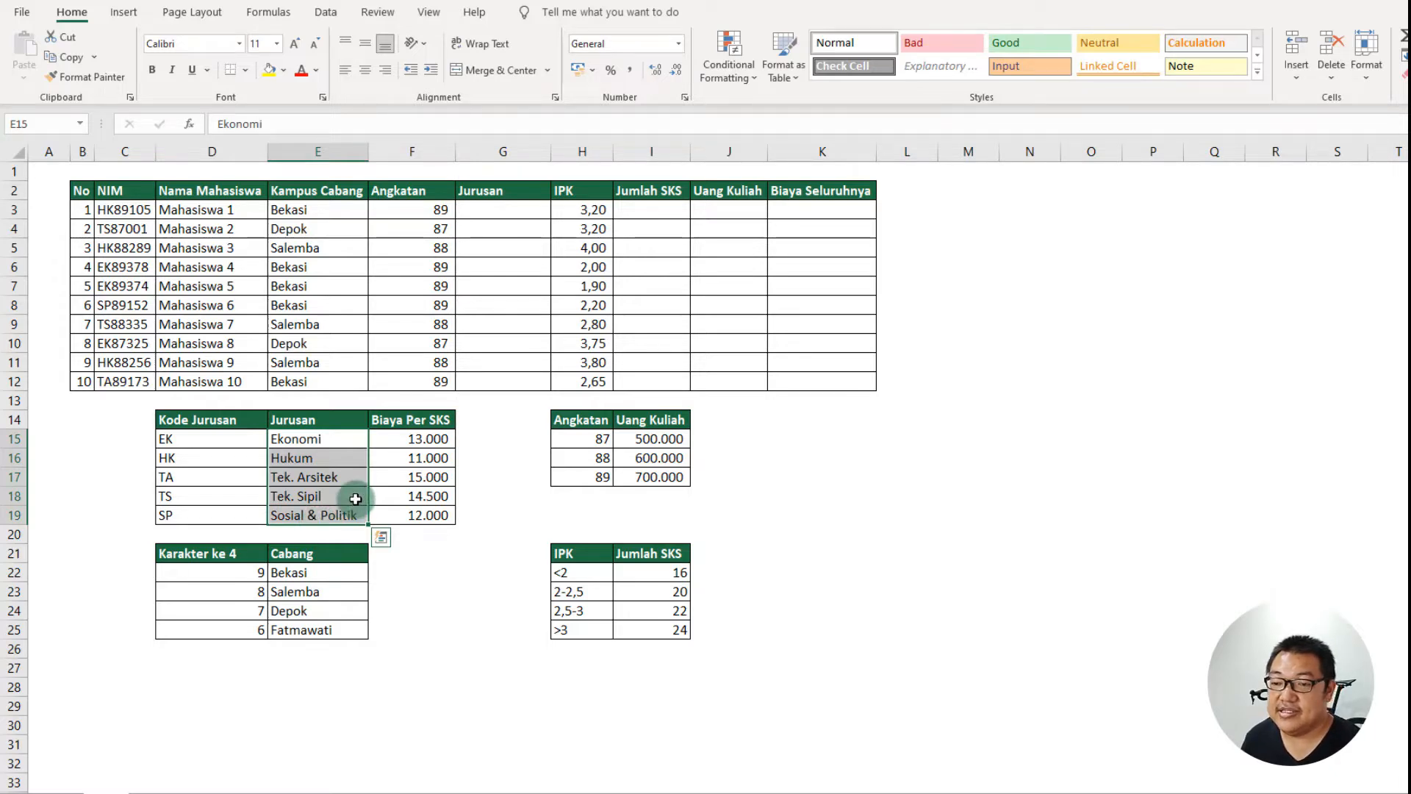
left_click_drag(214, 439, 207, 516)
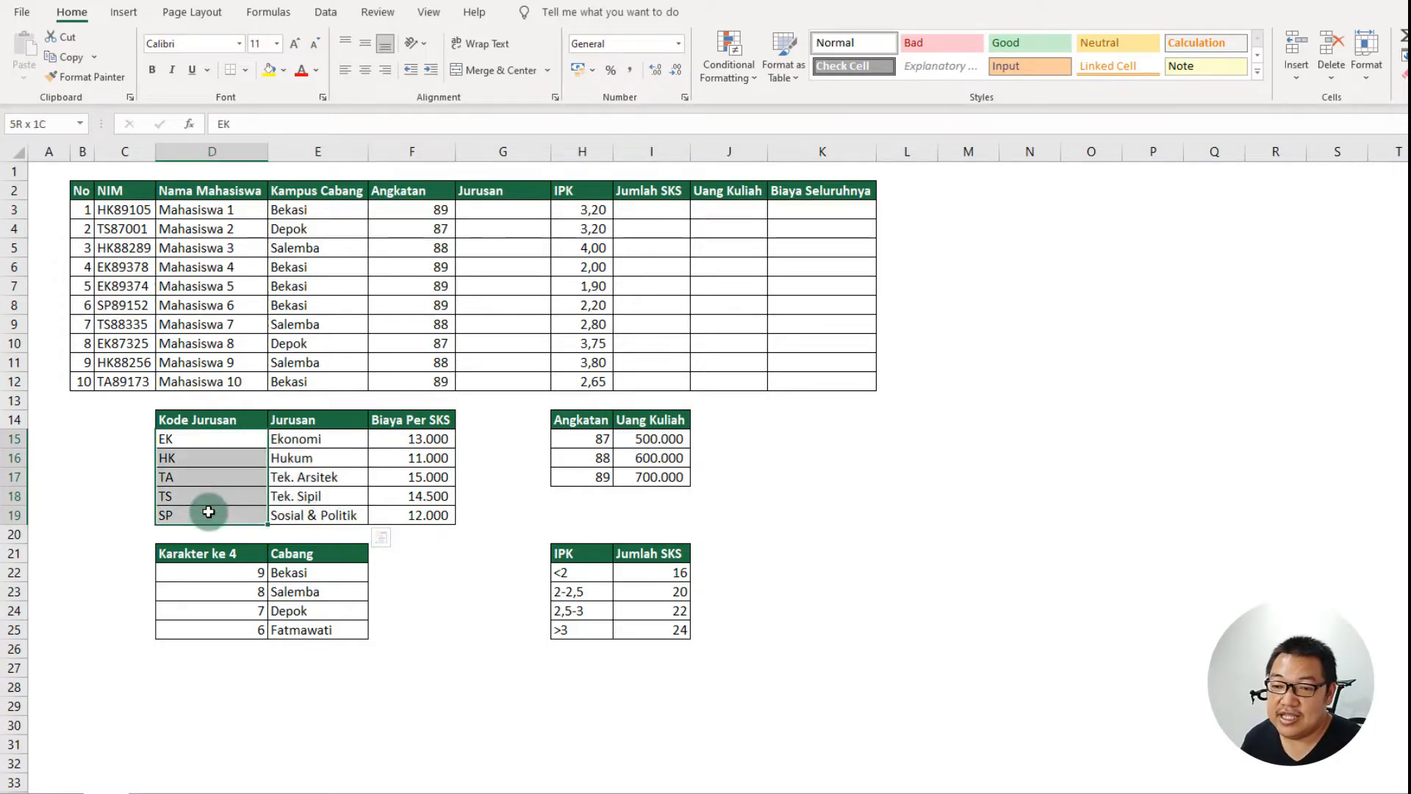
left_click_drag(131, 219, 140, 383)
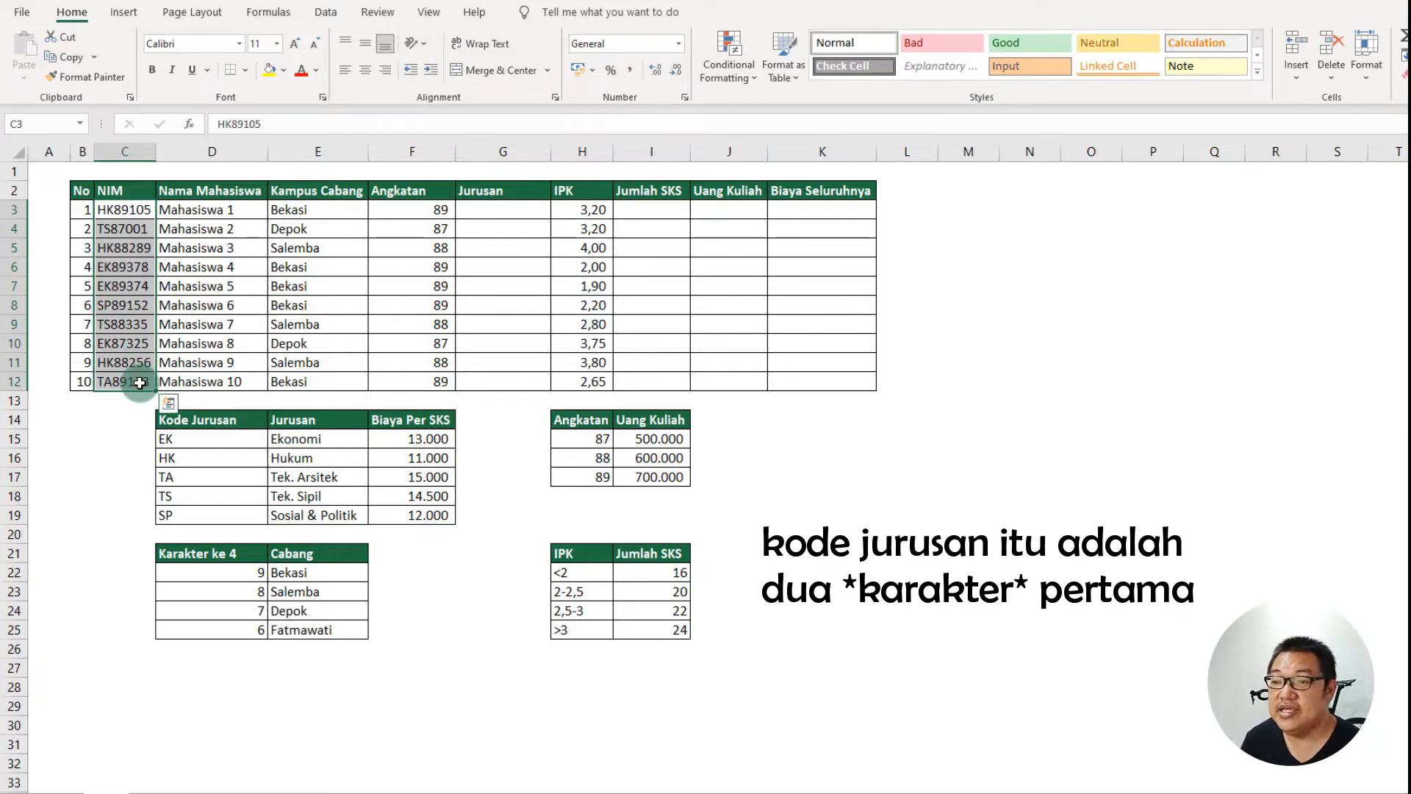
- Fill the Jurusan cells G3:G12 with the first two NIM characters using =LEFT(C3;2)
left_click_drag(515, 214, 520, 378)
type("=")
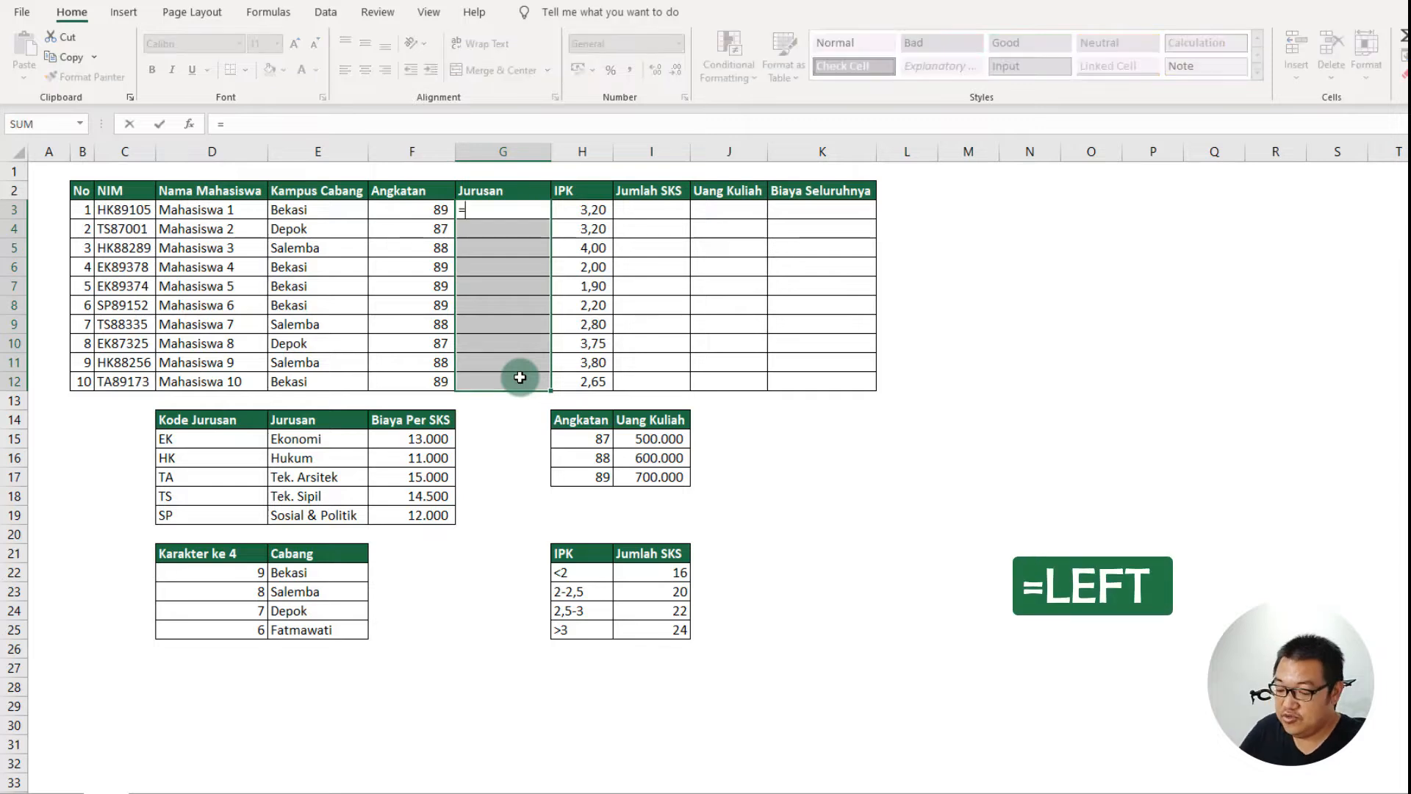
type("left")
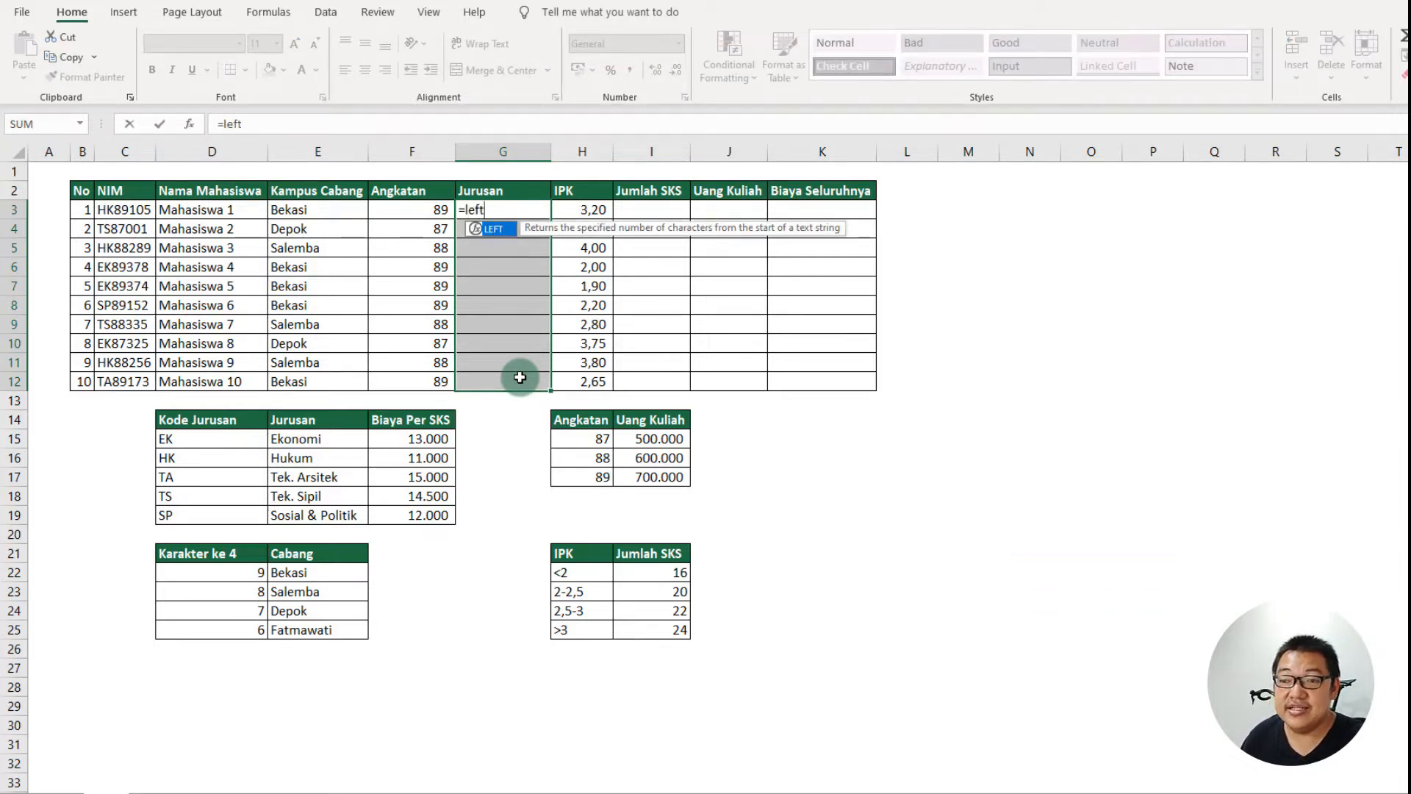
key("Tab")
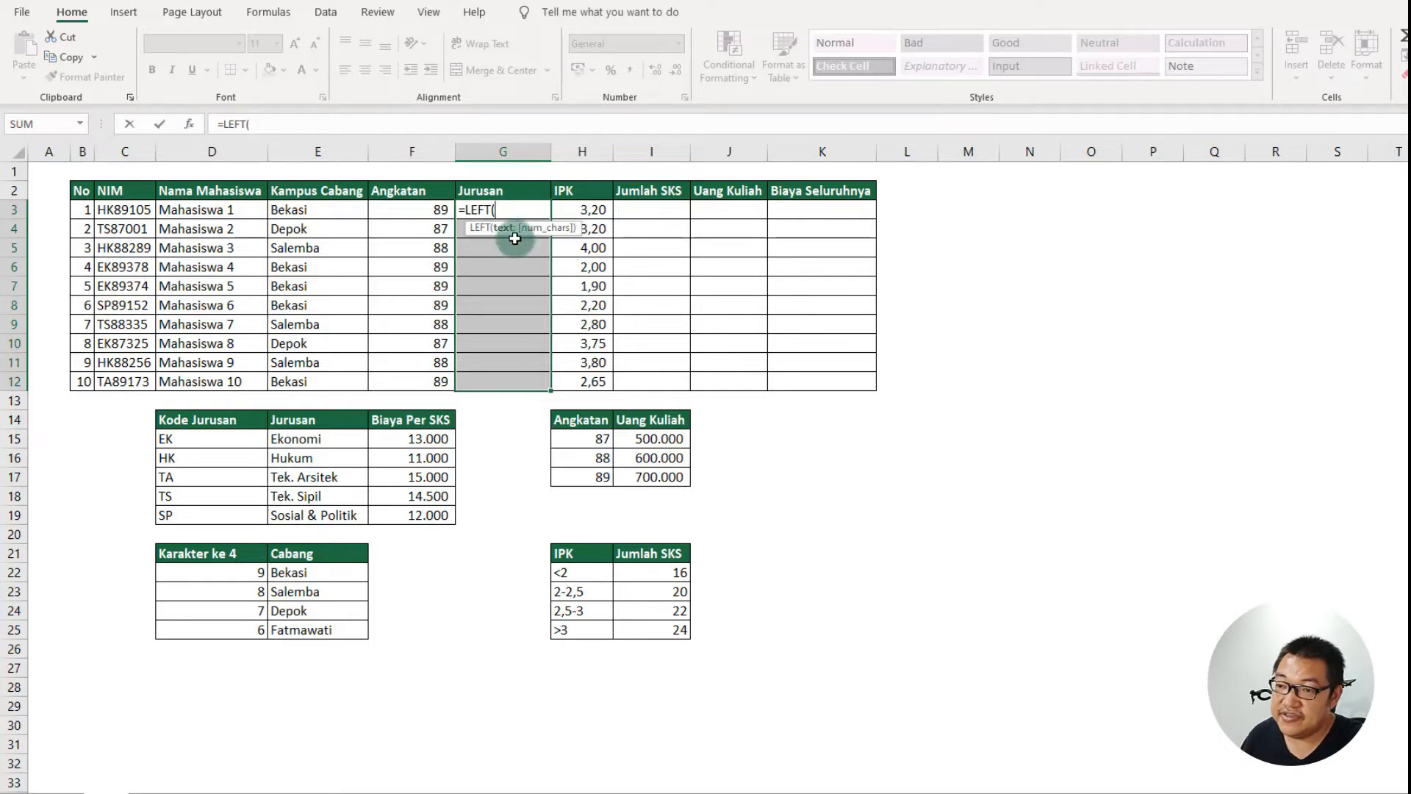
left_click(118, 211)
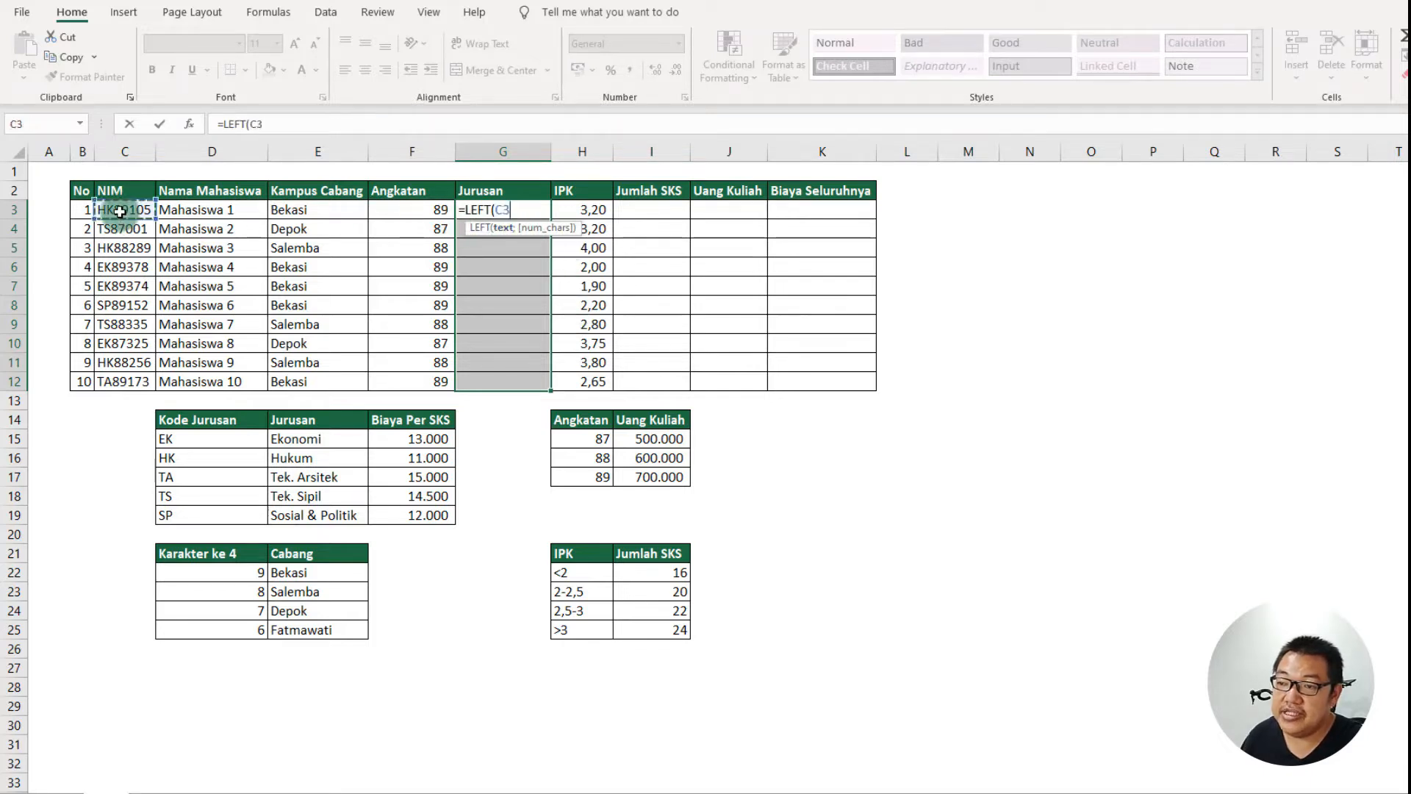
type(";")
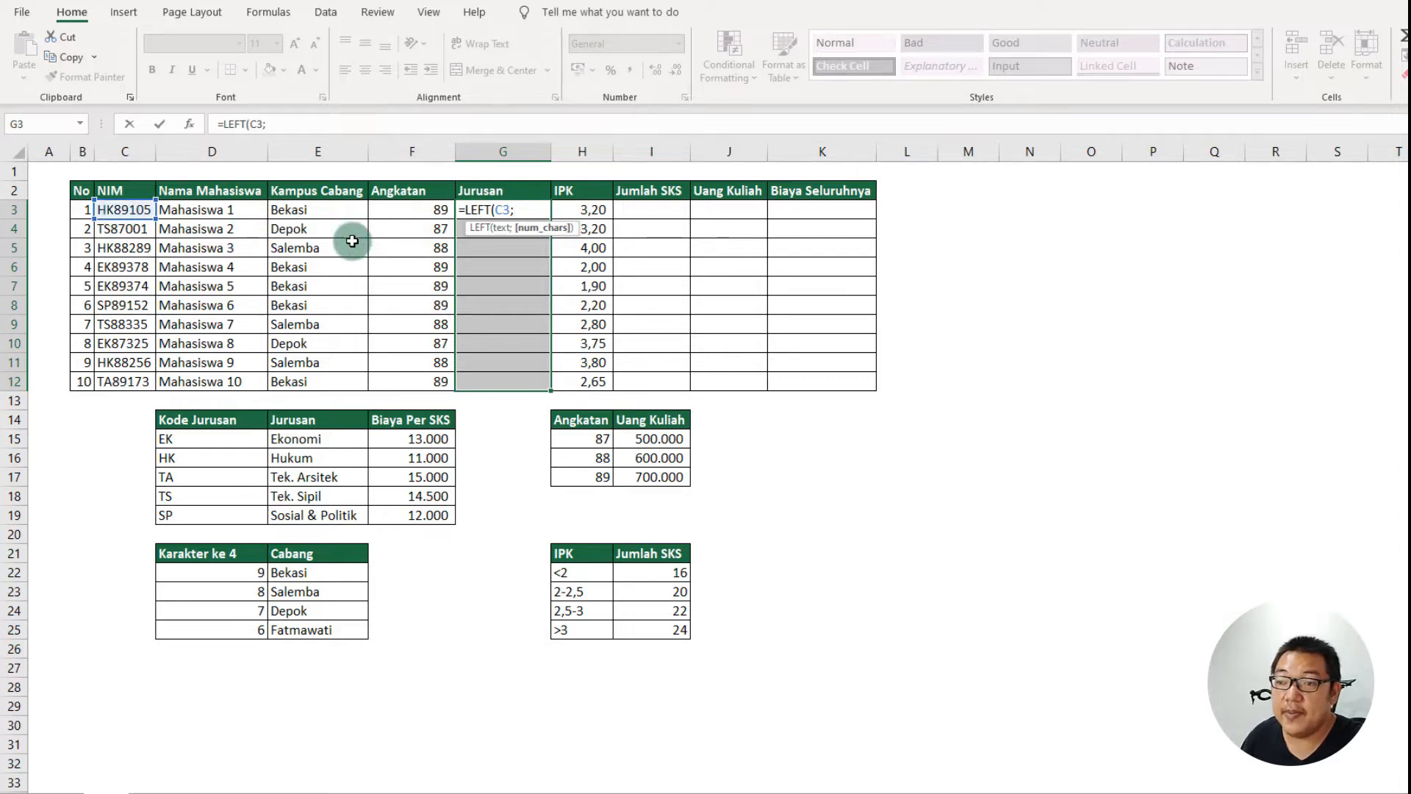
type("2")
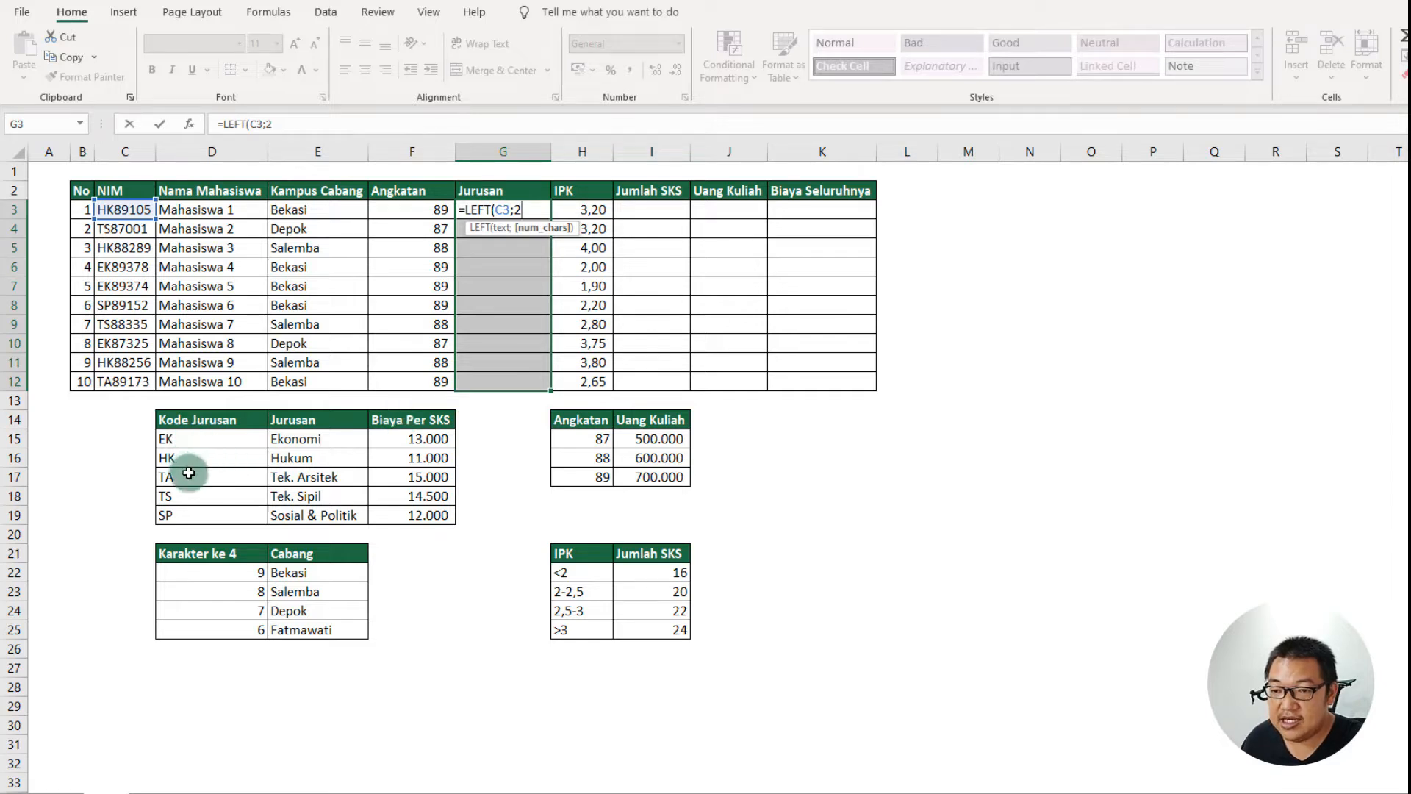
type(")")
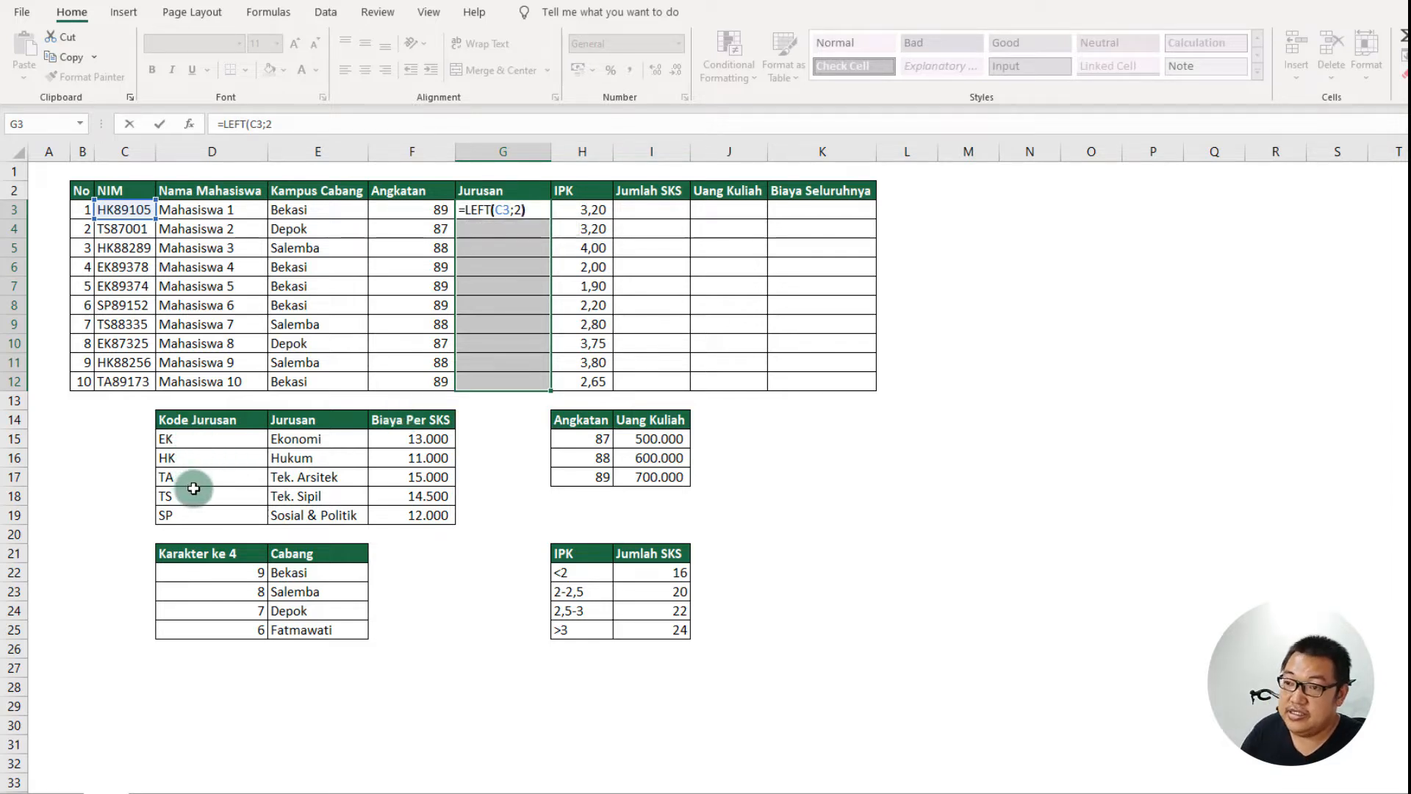
key("ctrl+Return")
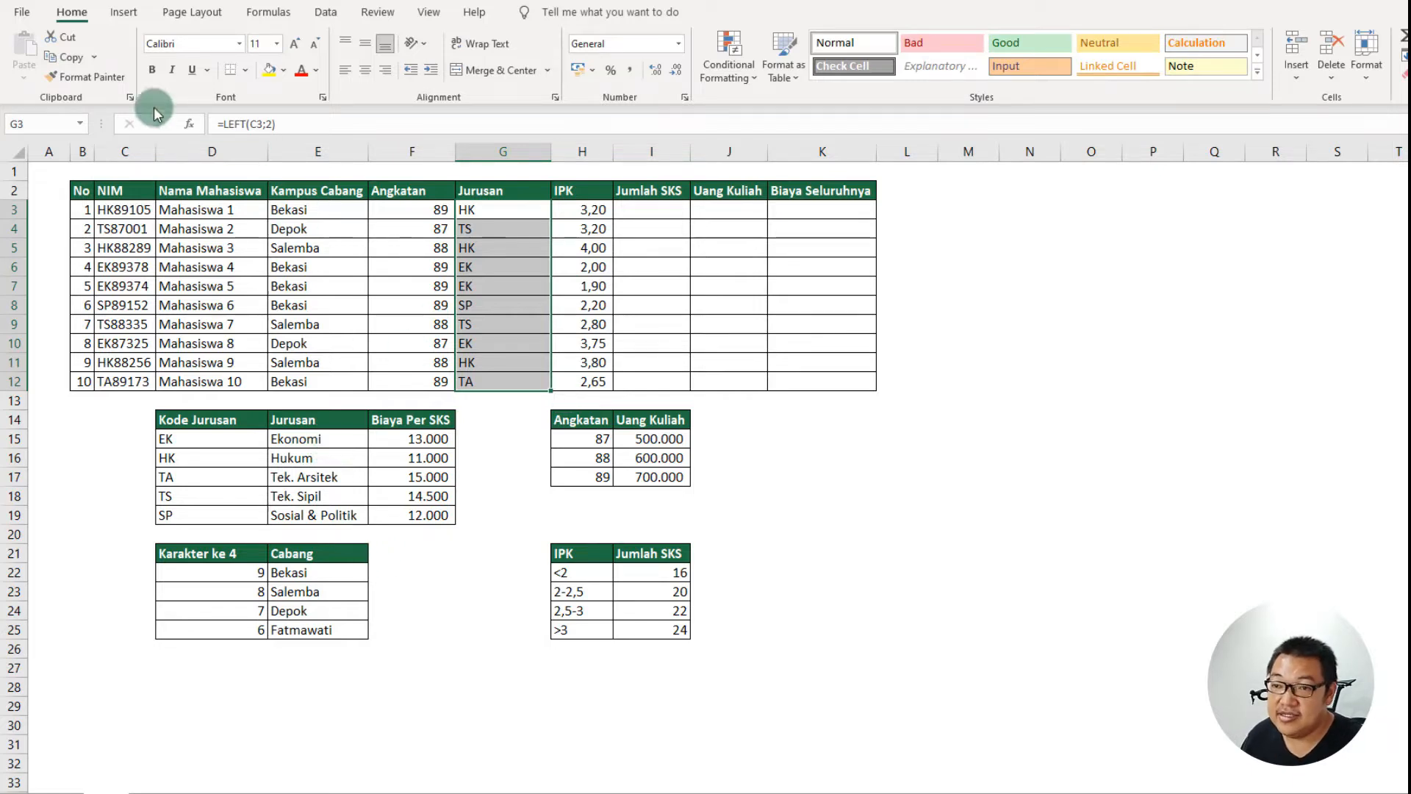
- Look up the Jurusan names in G3:G12 by extending the formula to =VLOOKUP(LEFT(C3;2);$D$15:$F$19;2;FALSE)
left_click(226, 124)
type("VLOOKUP(")
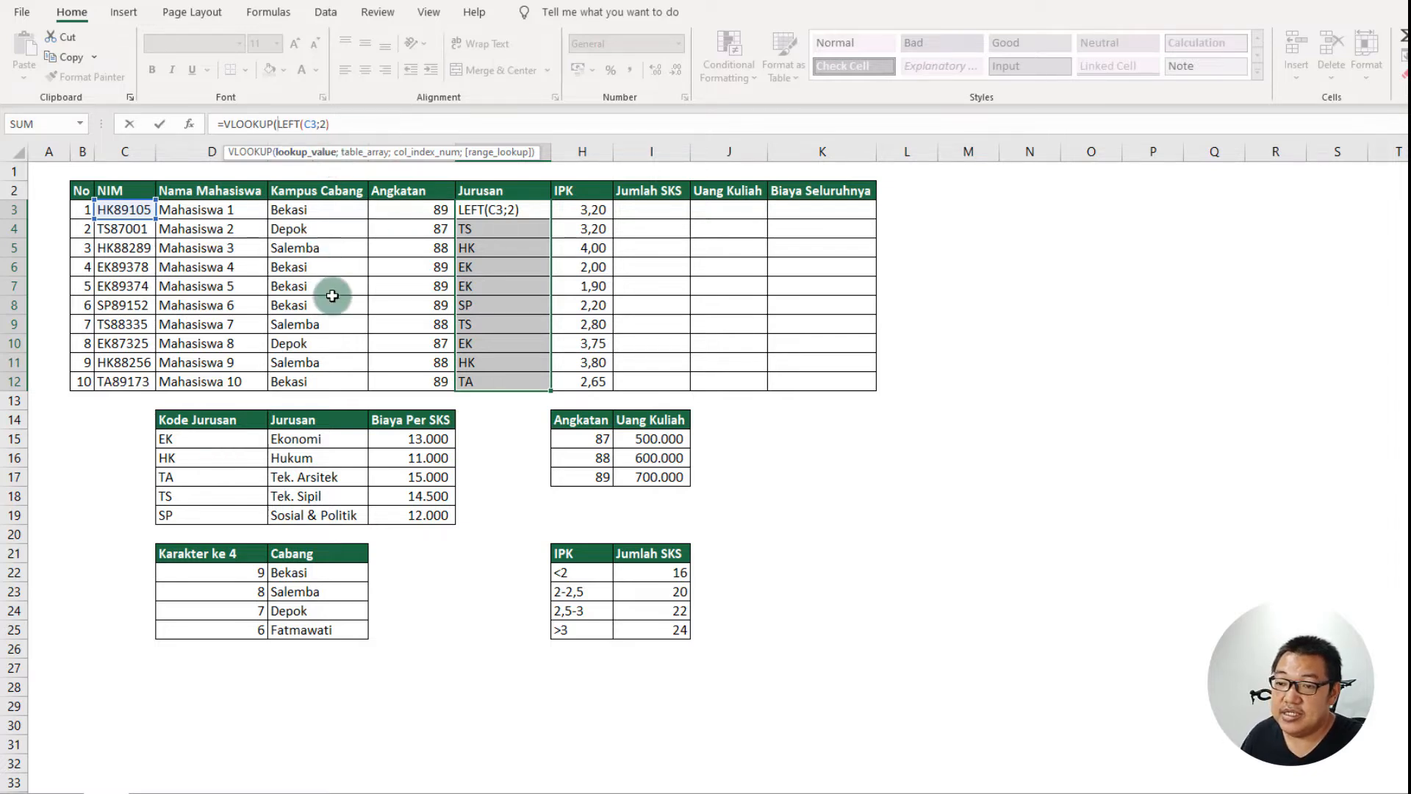
left_click(343, 124)
type(";")
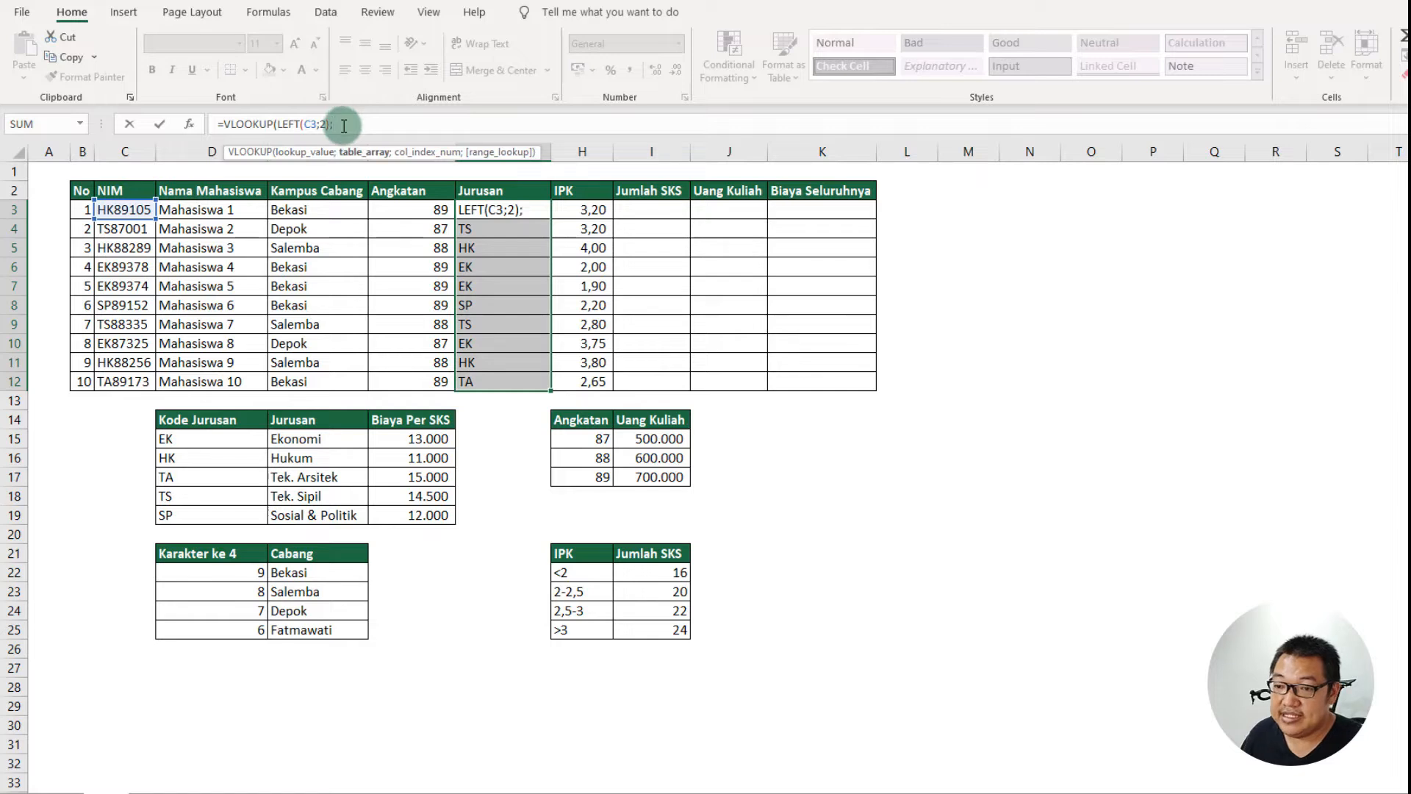
left_click_drag(243, 439, 402, 516)
key("F4")
type(";")
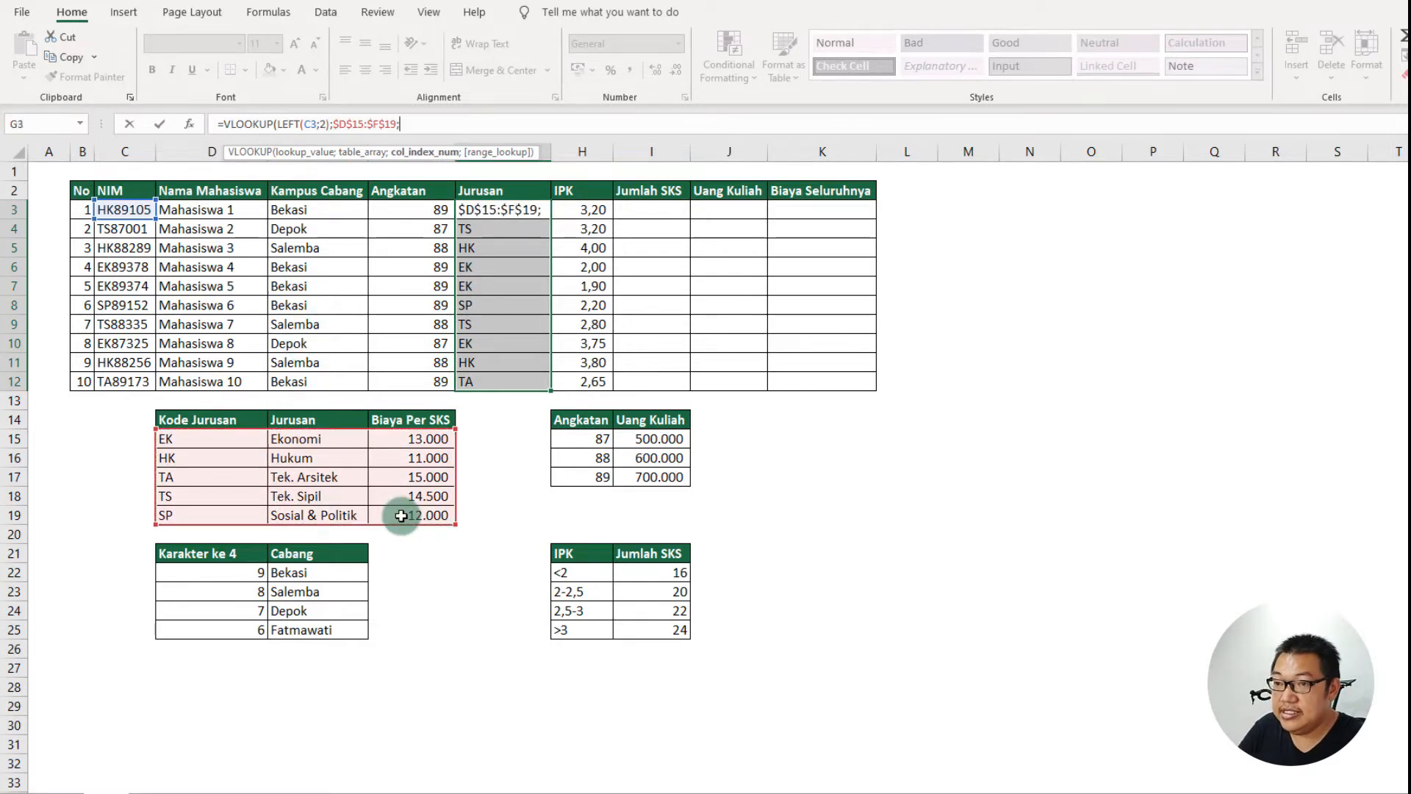
type("2;")
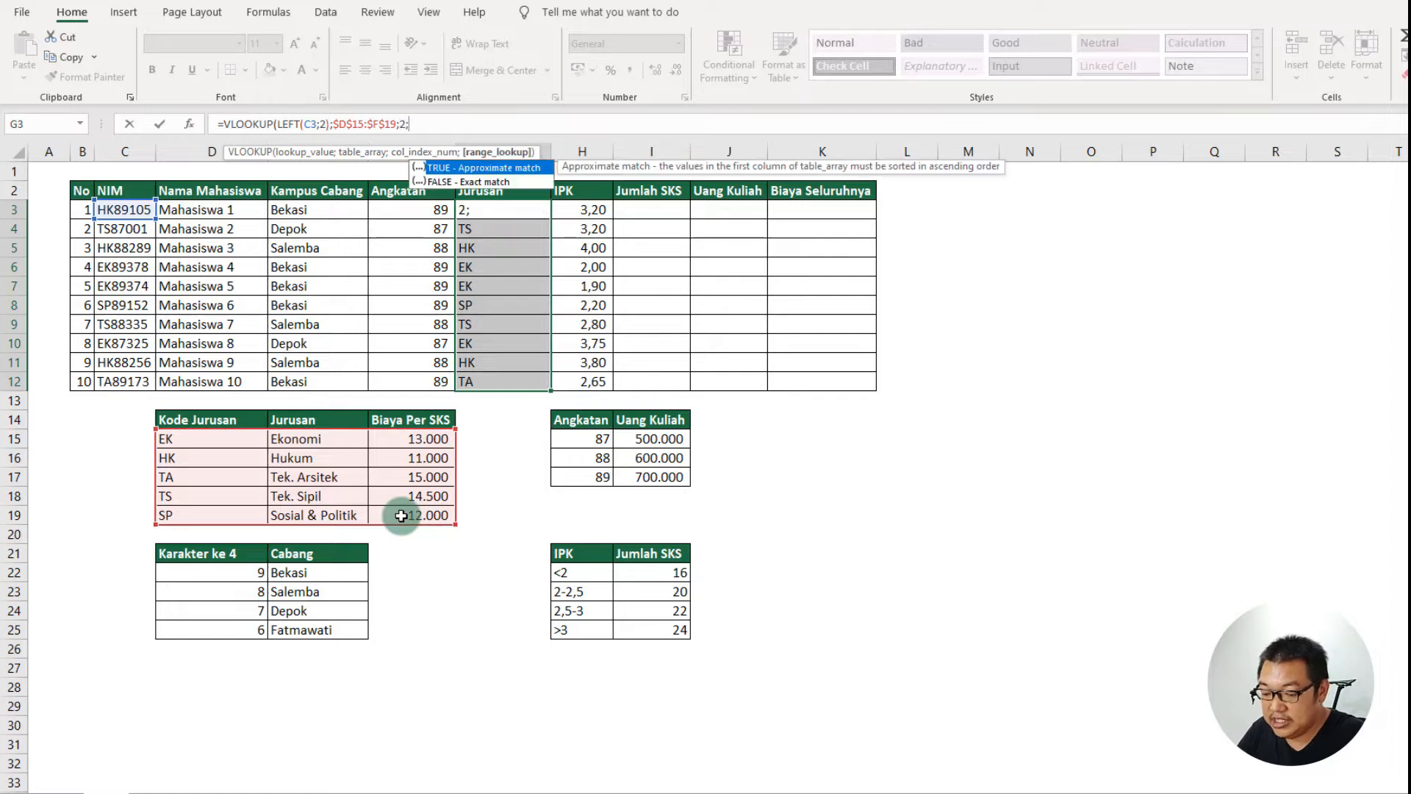
type("false)")
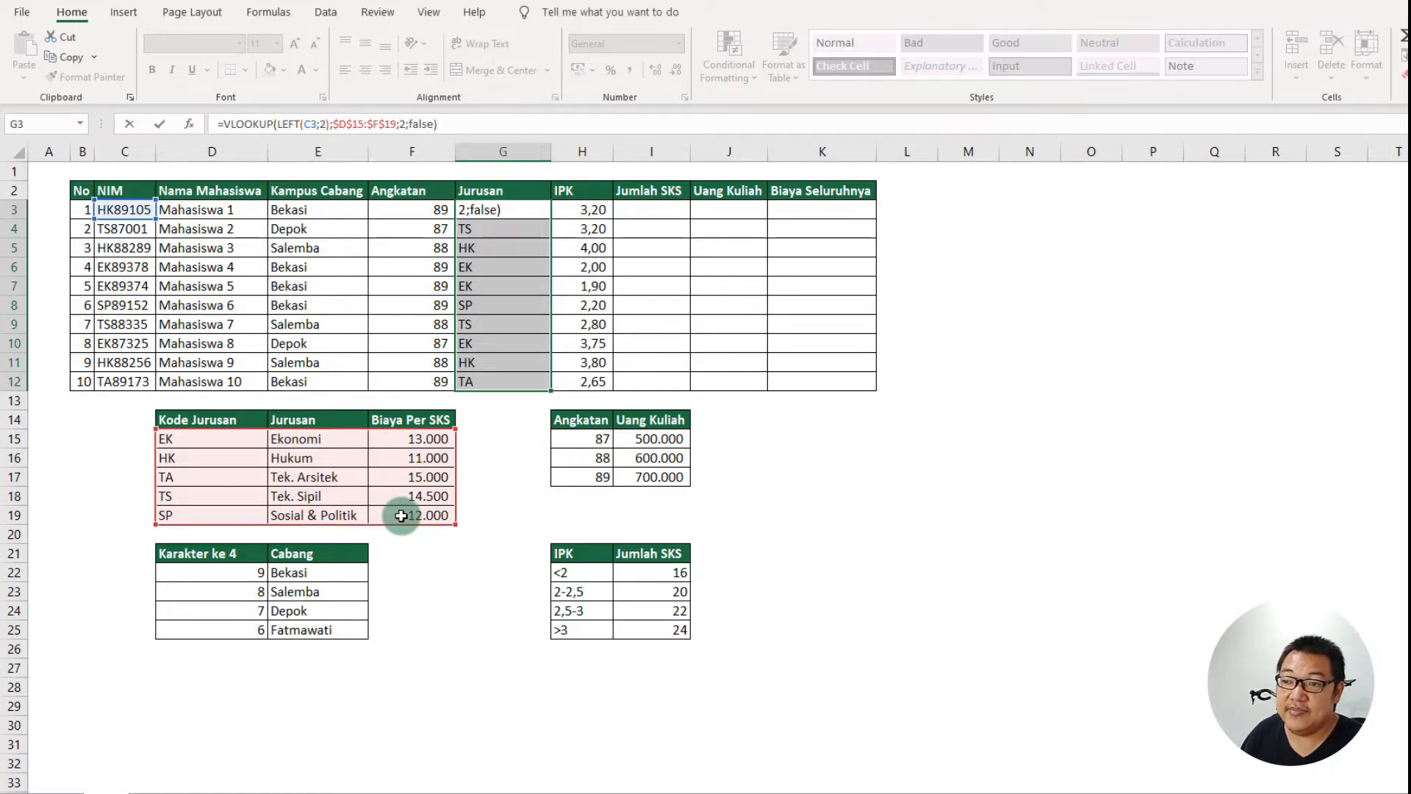
key("ctrl+Return")
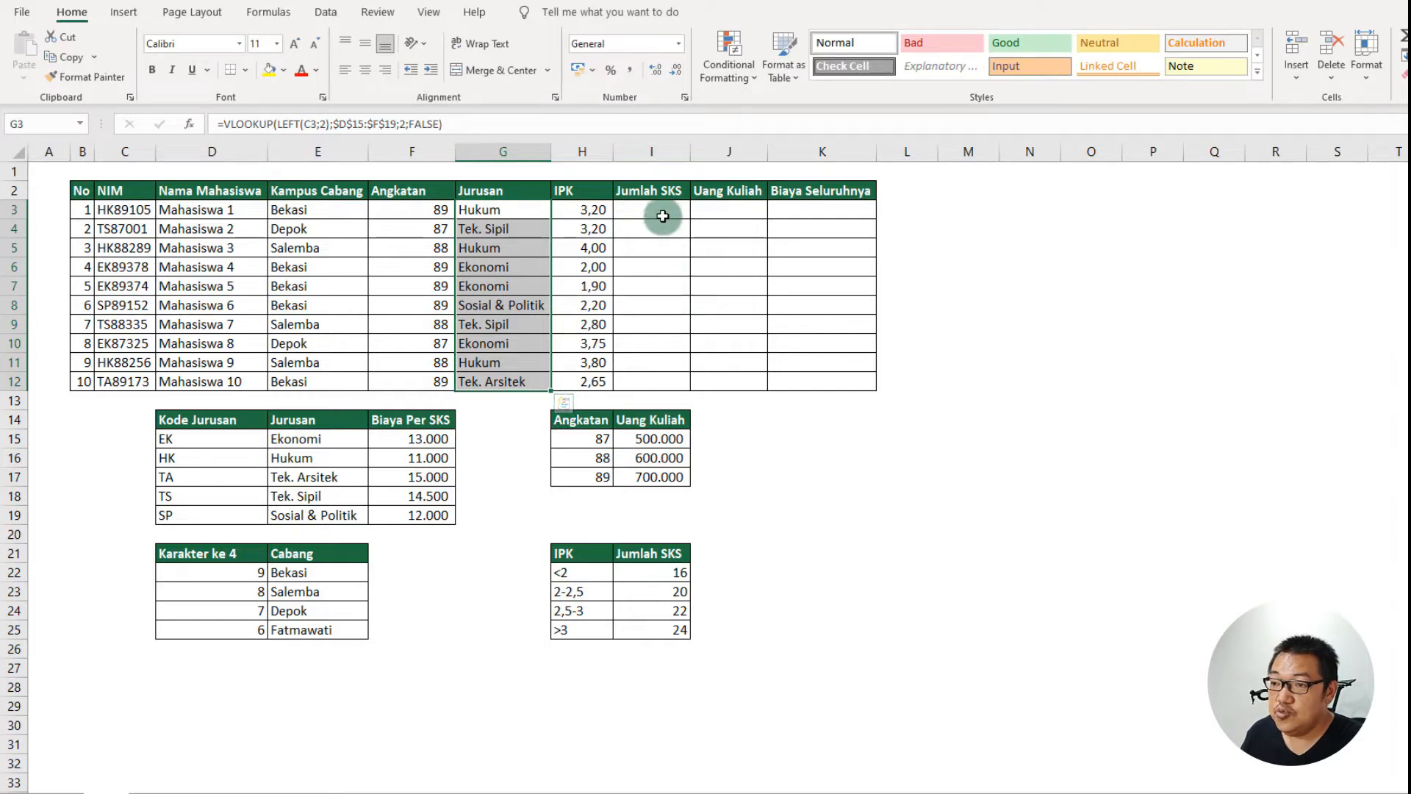
- Change the first IPK criterion in cell H22 of the Jumlah SKS lookup table to <=2
left_click_drag(662, 211, 663, 383)
left_click_drag(604, 555, 638, 631)
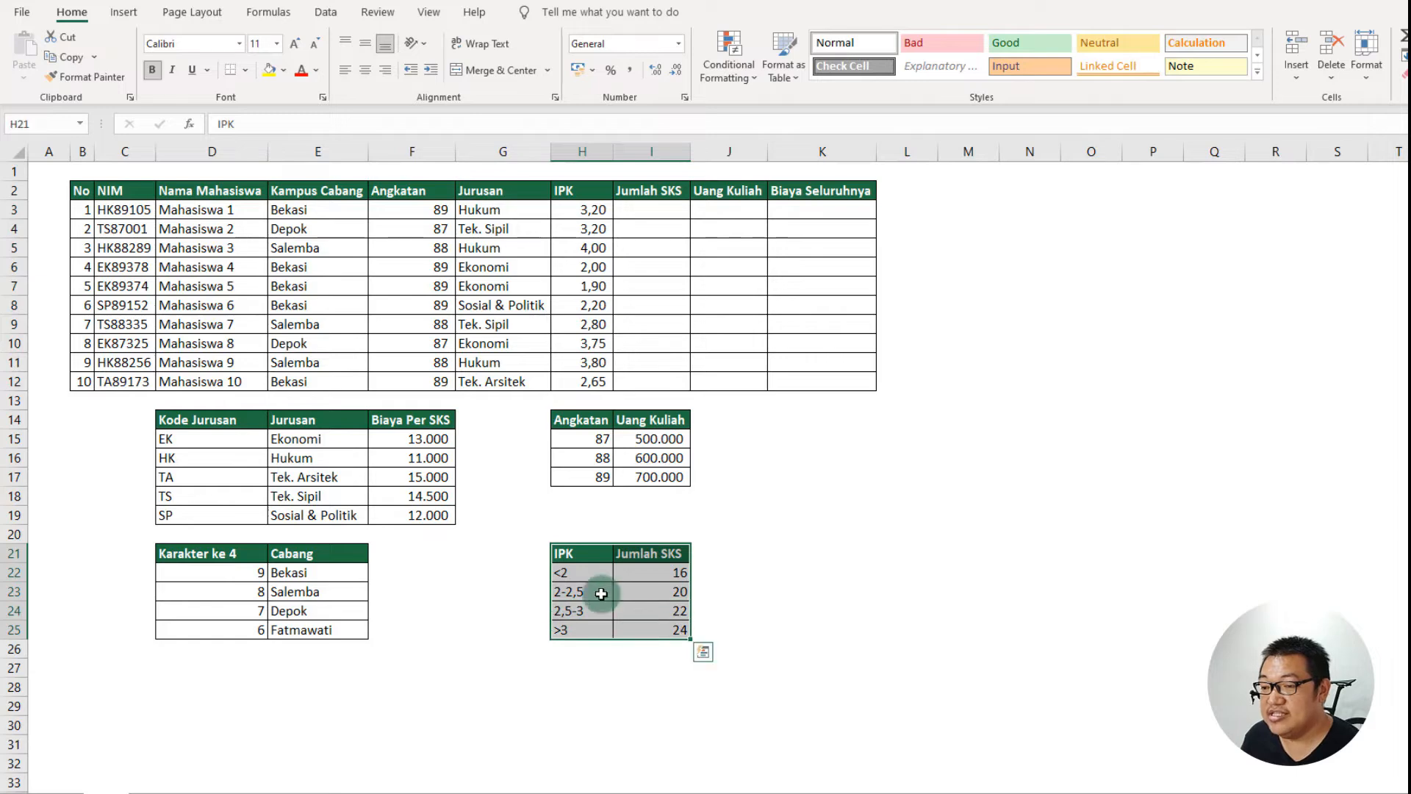
double_click(569, 572)
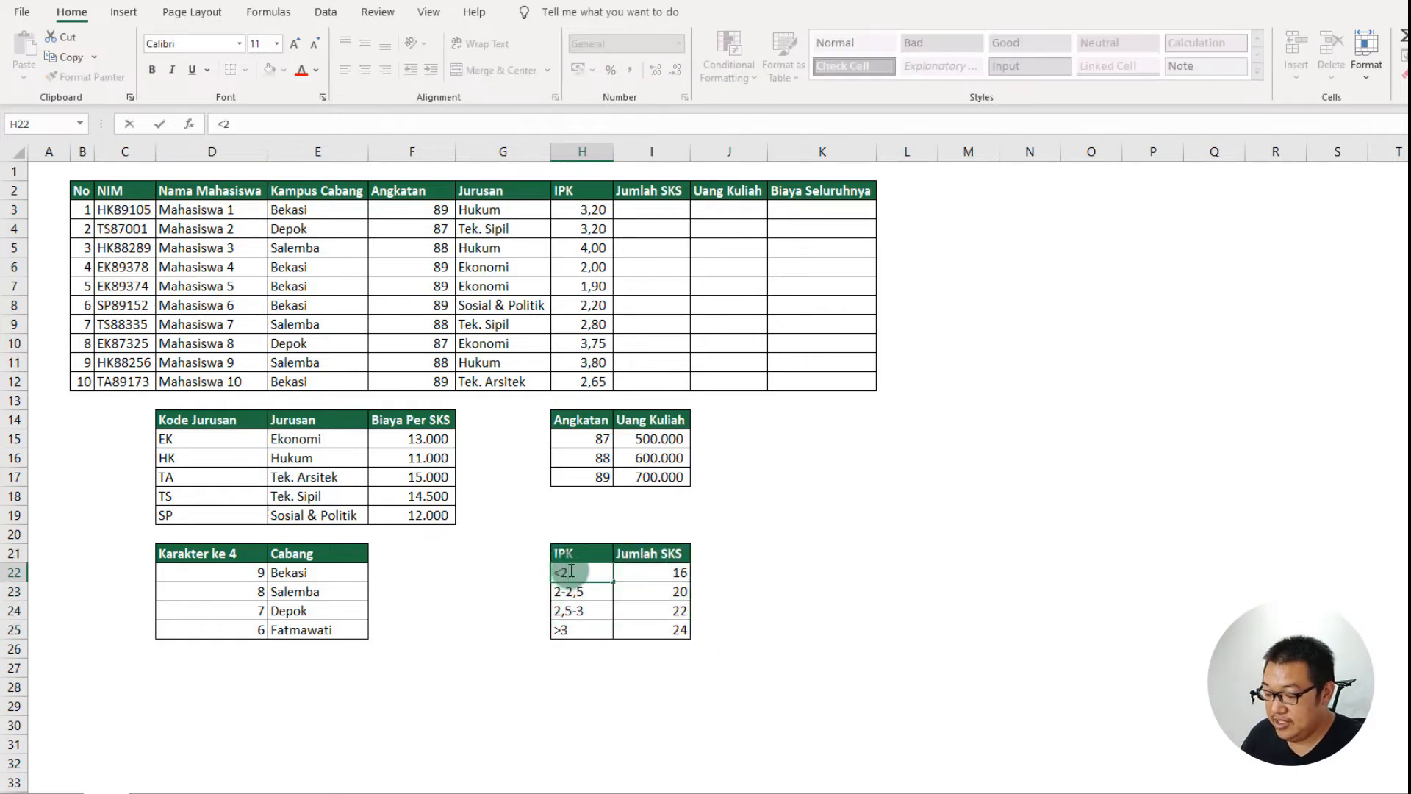
type("=")
key("ctrl+Return")
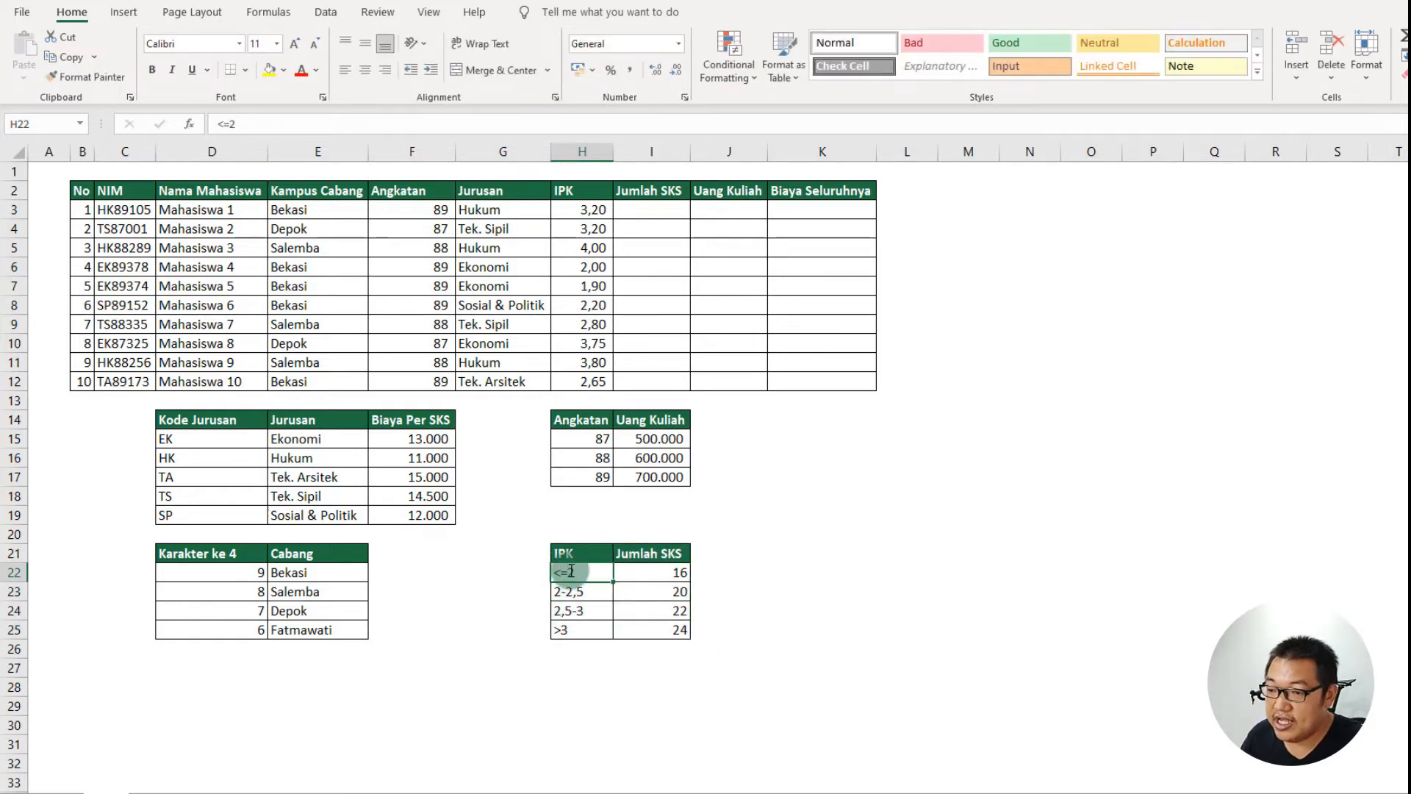
- Examine each IPK range and its Jumlah SKS value in the lookup table H22:I25
left_click(650, 577)
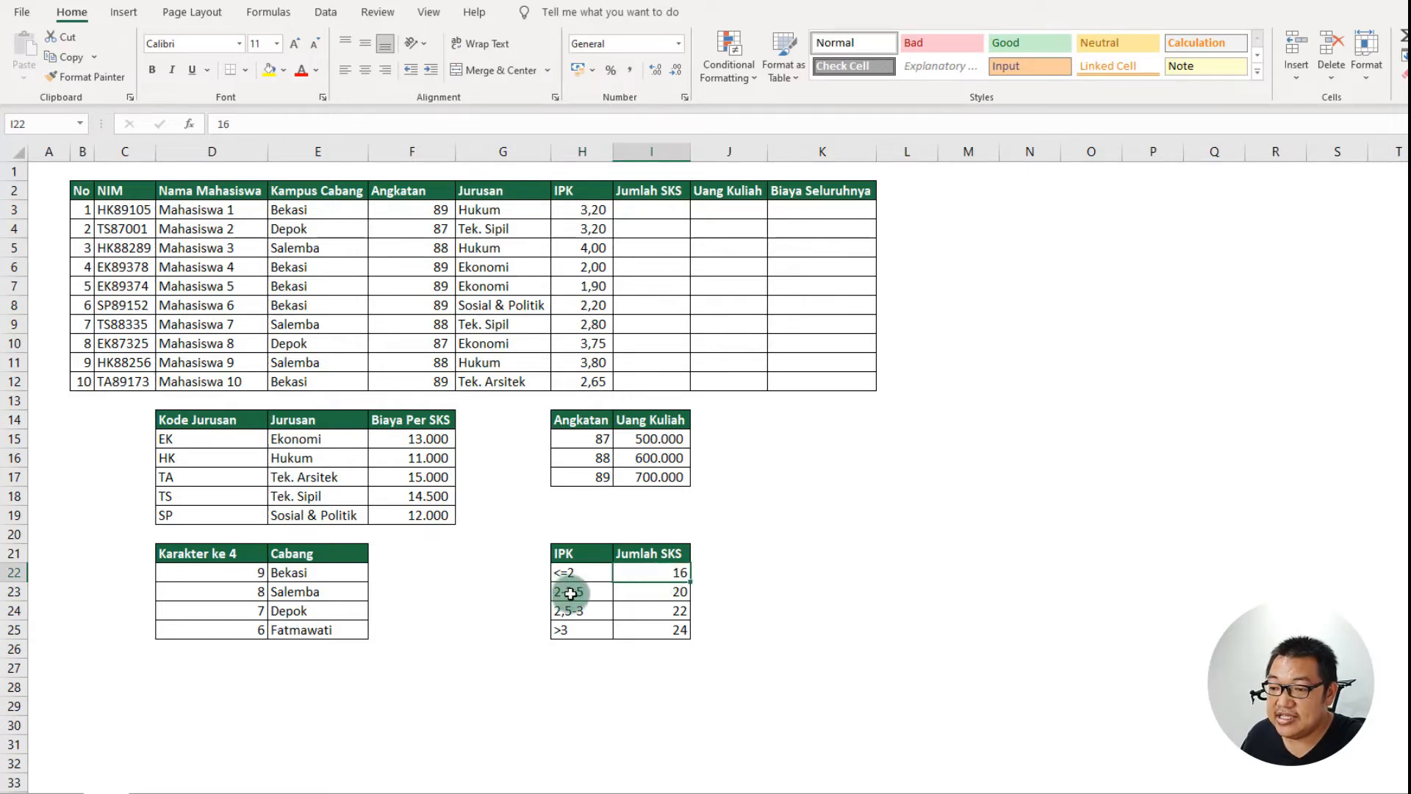
left_click(646, 592)
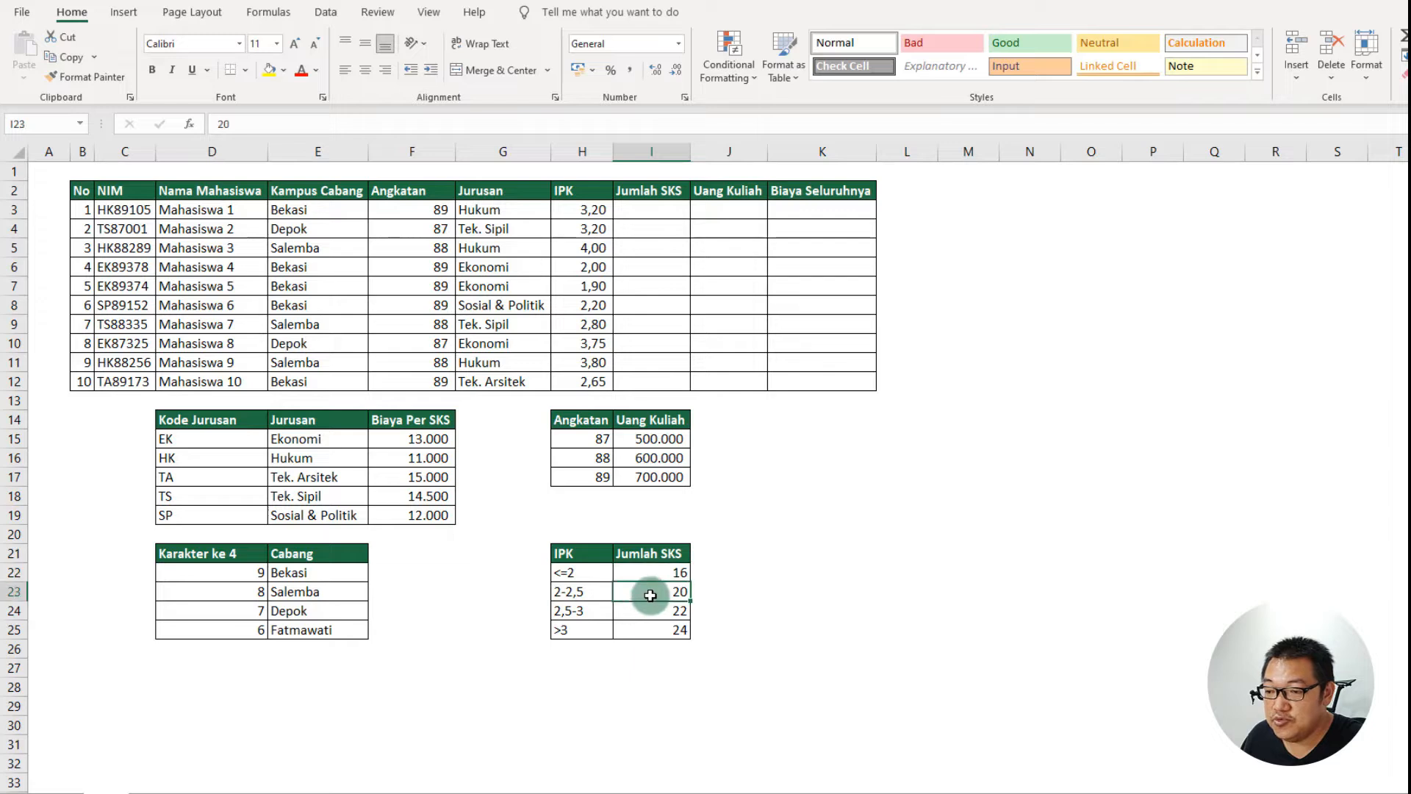
left_click(682, 616)
left_click(601, 631)
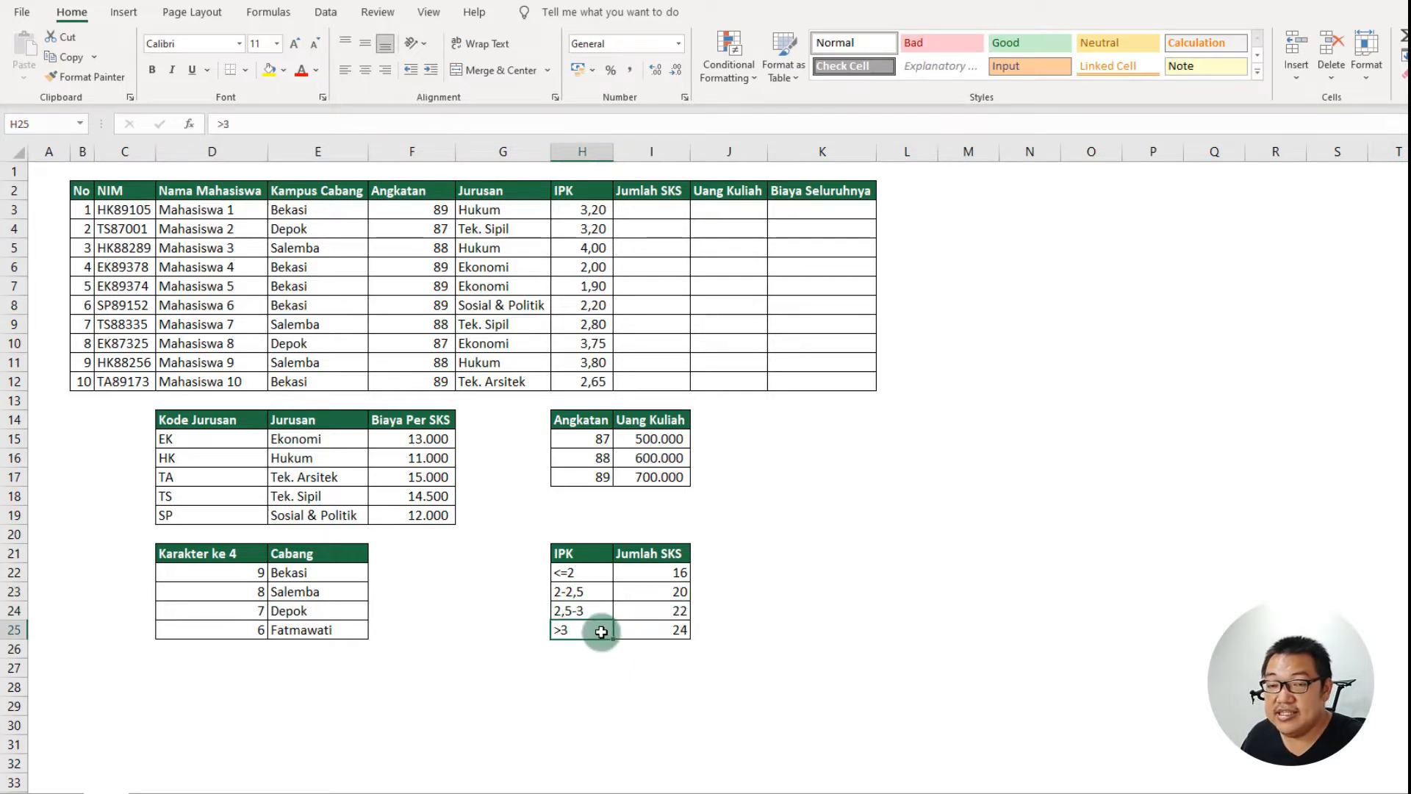
left_click(647, 632)
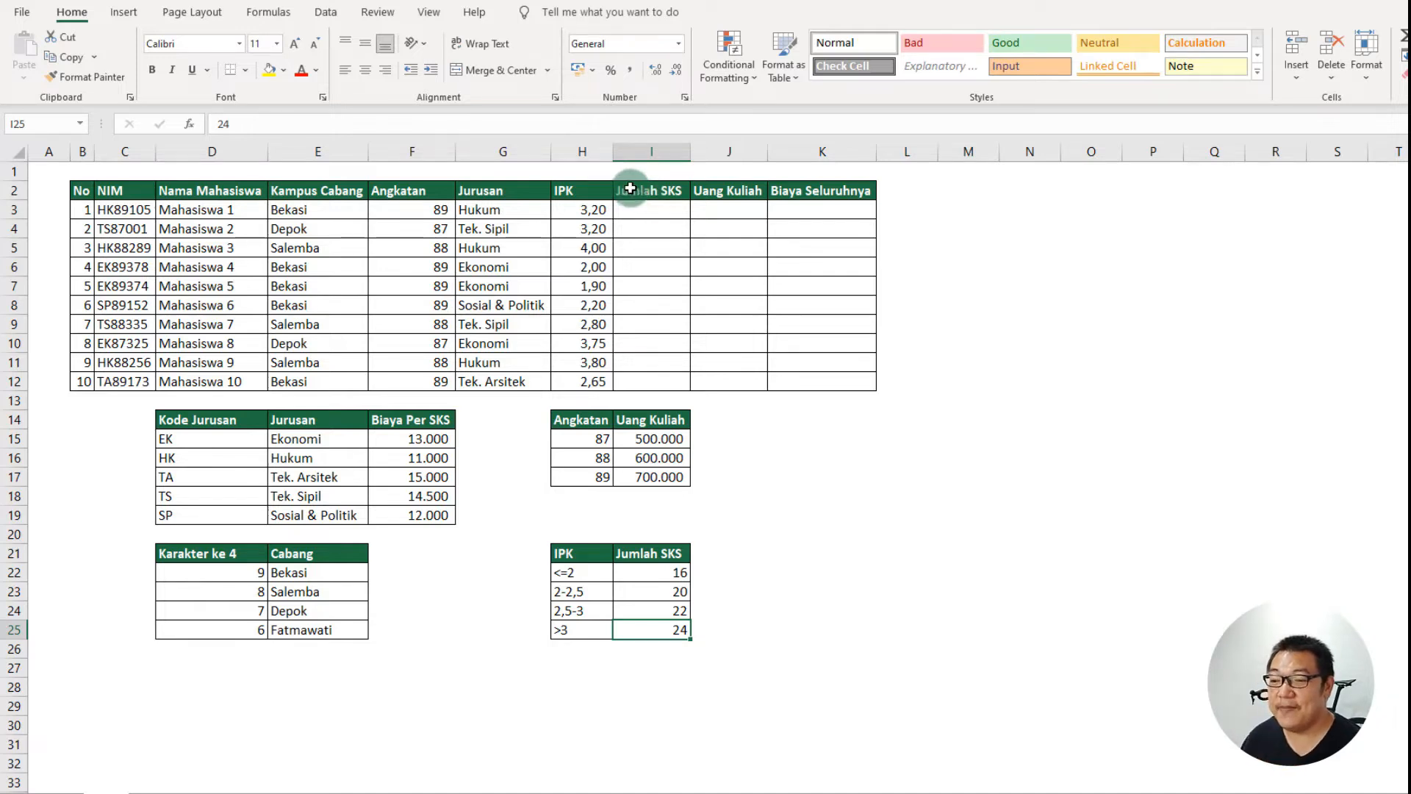
left_click(616, 580)
left_click_drag(621, 581, 654, 635)
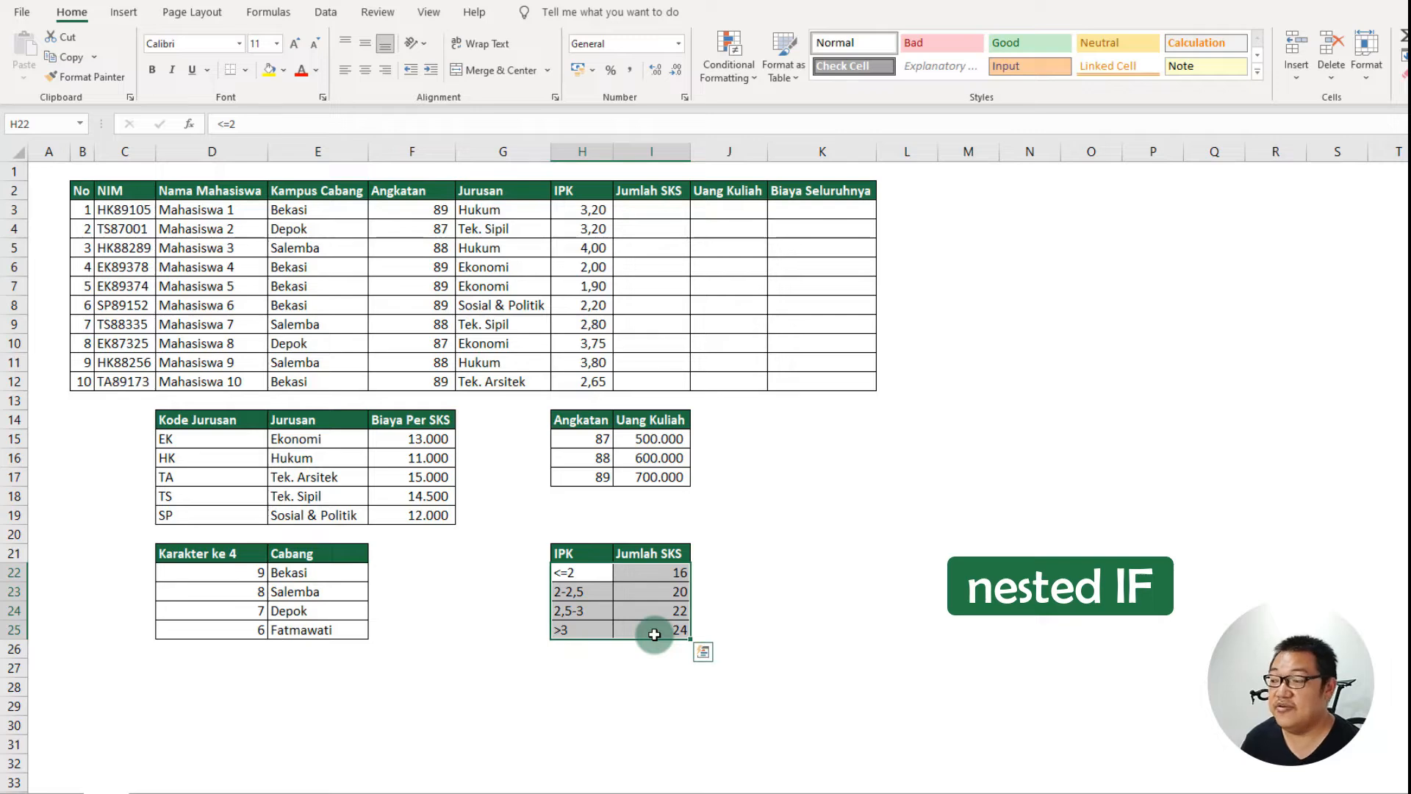
- Begin the Jumlah SKS formula for I3:I12 with =IF(H3<=2;16; to return 16 for an IPK up to 2
left_click_drag(671, 208, 664, 380)
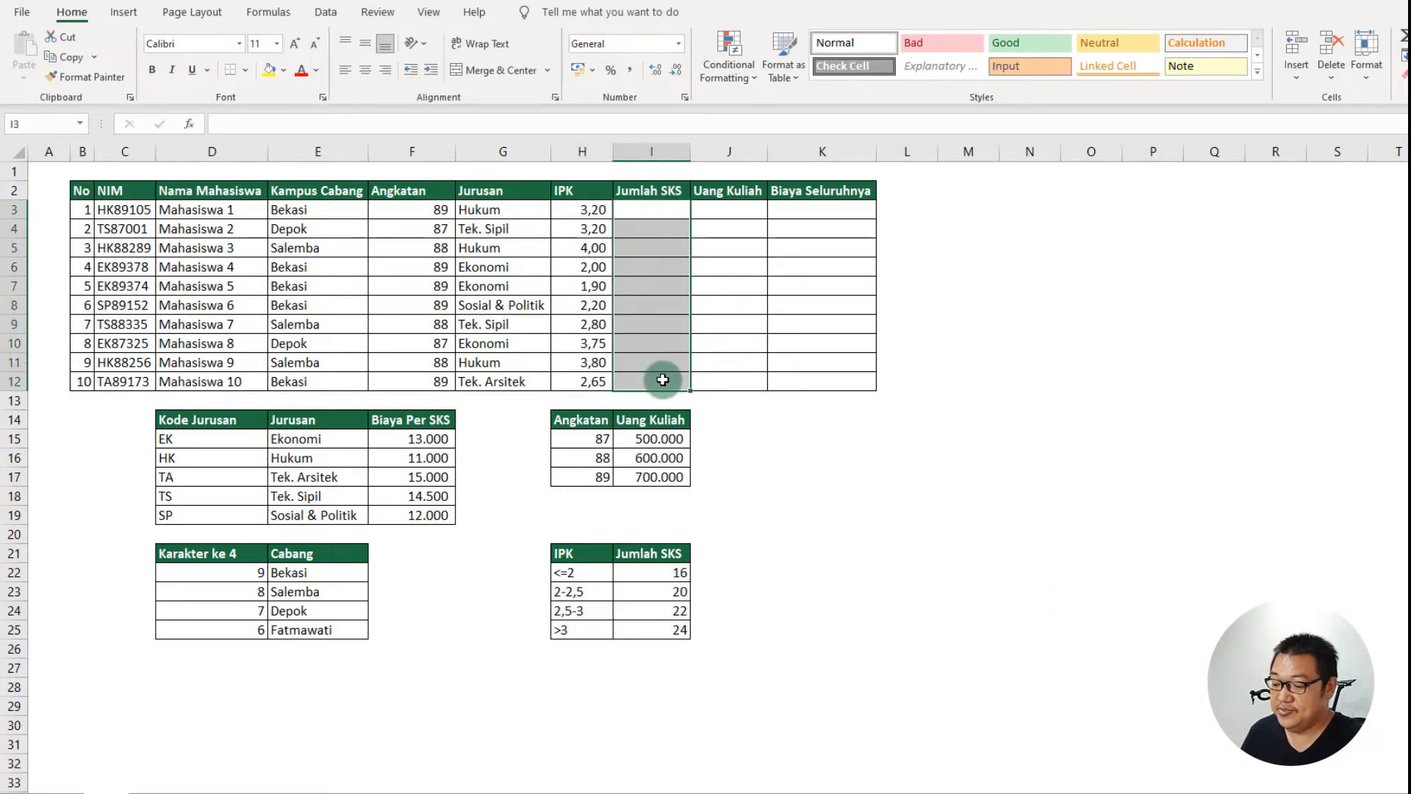
type("=IF(")
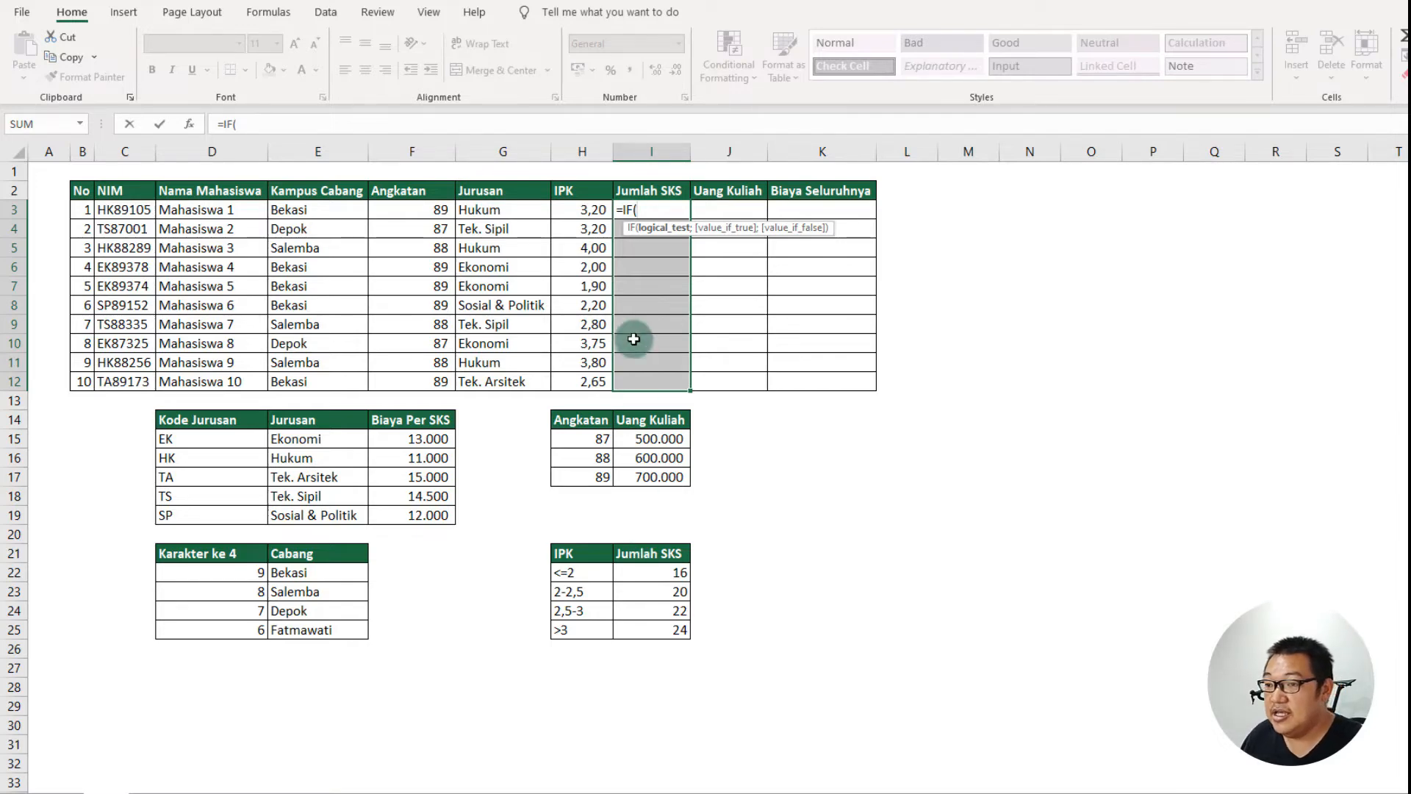
left_click(599, 215)
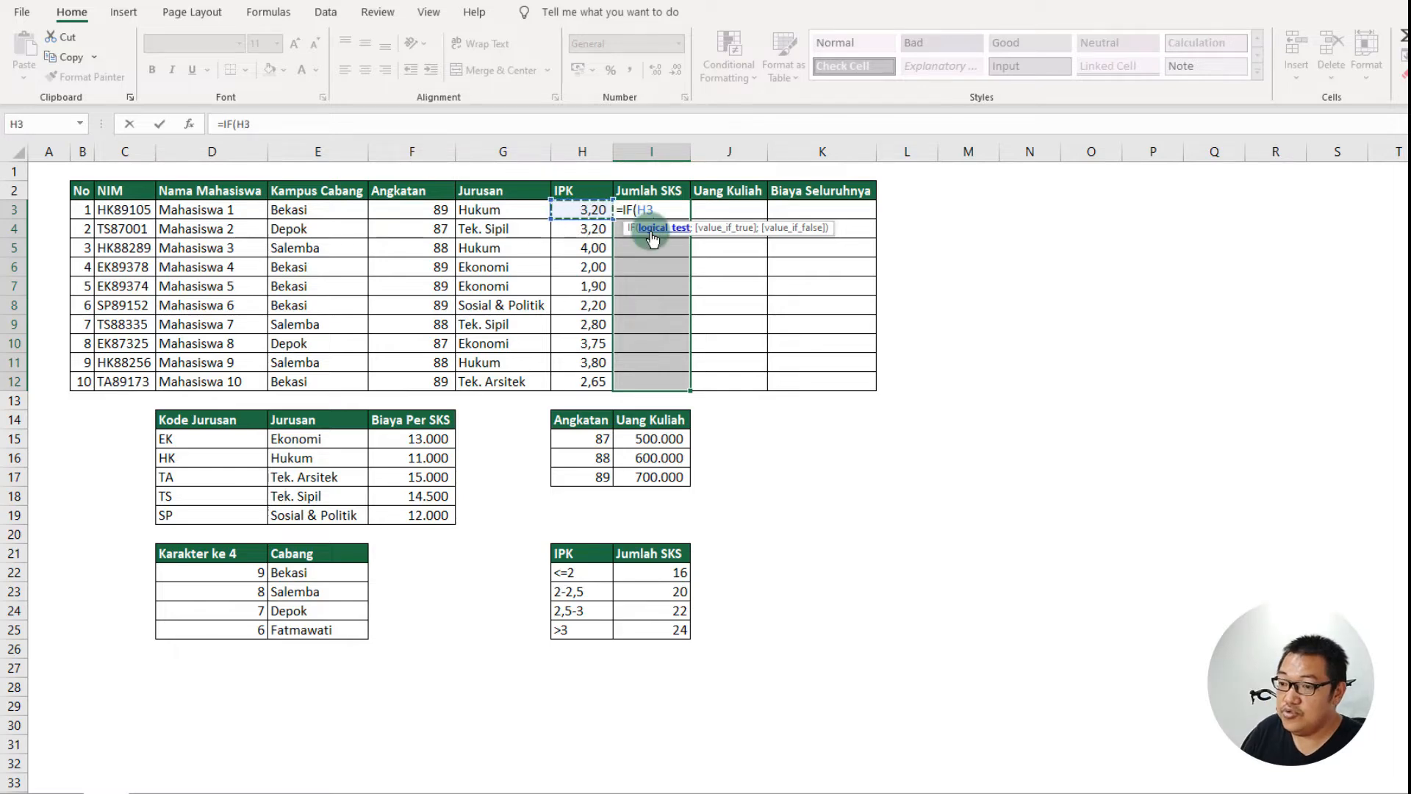
type("<")
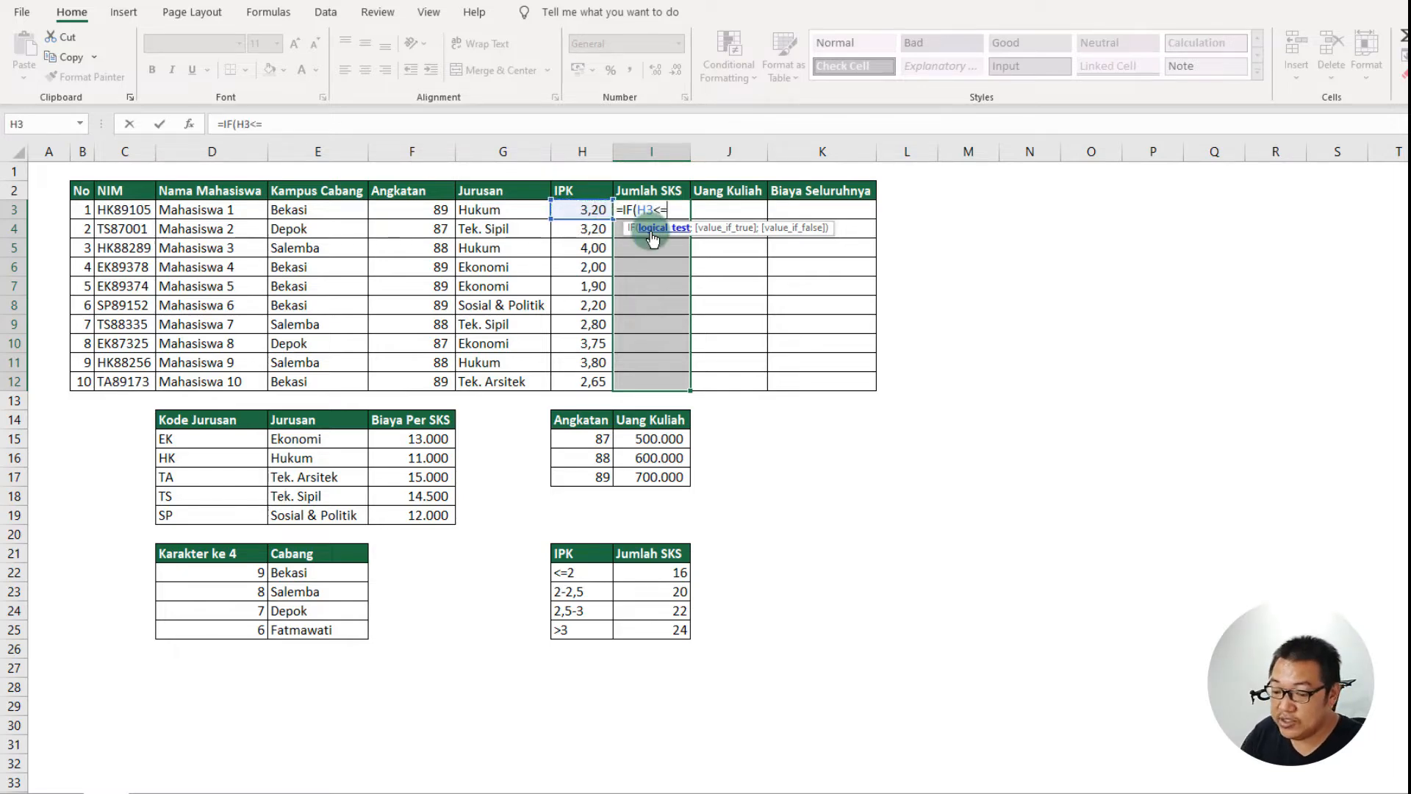
type("=2;16")
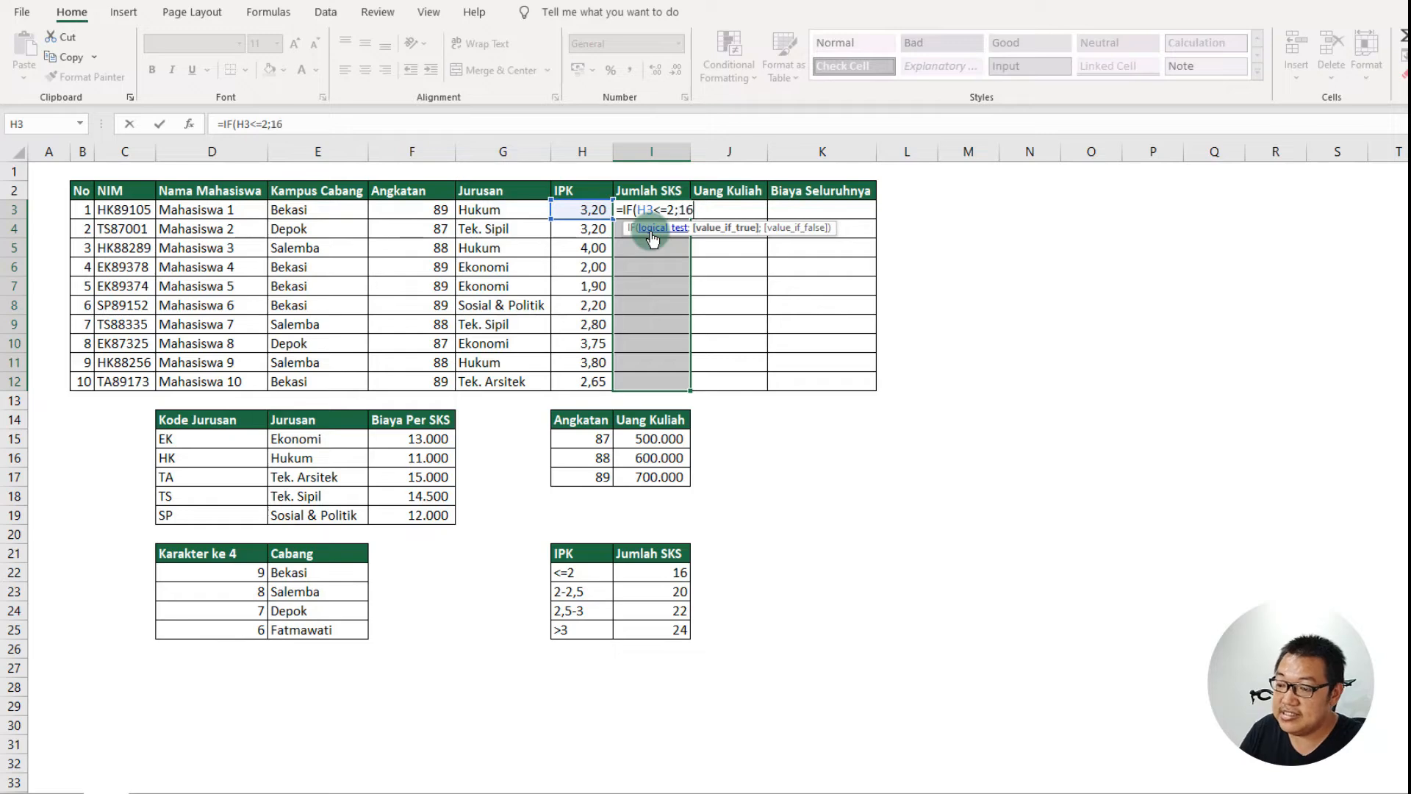
type(";")
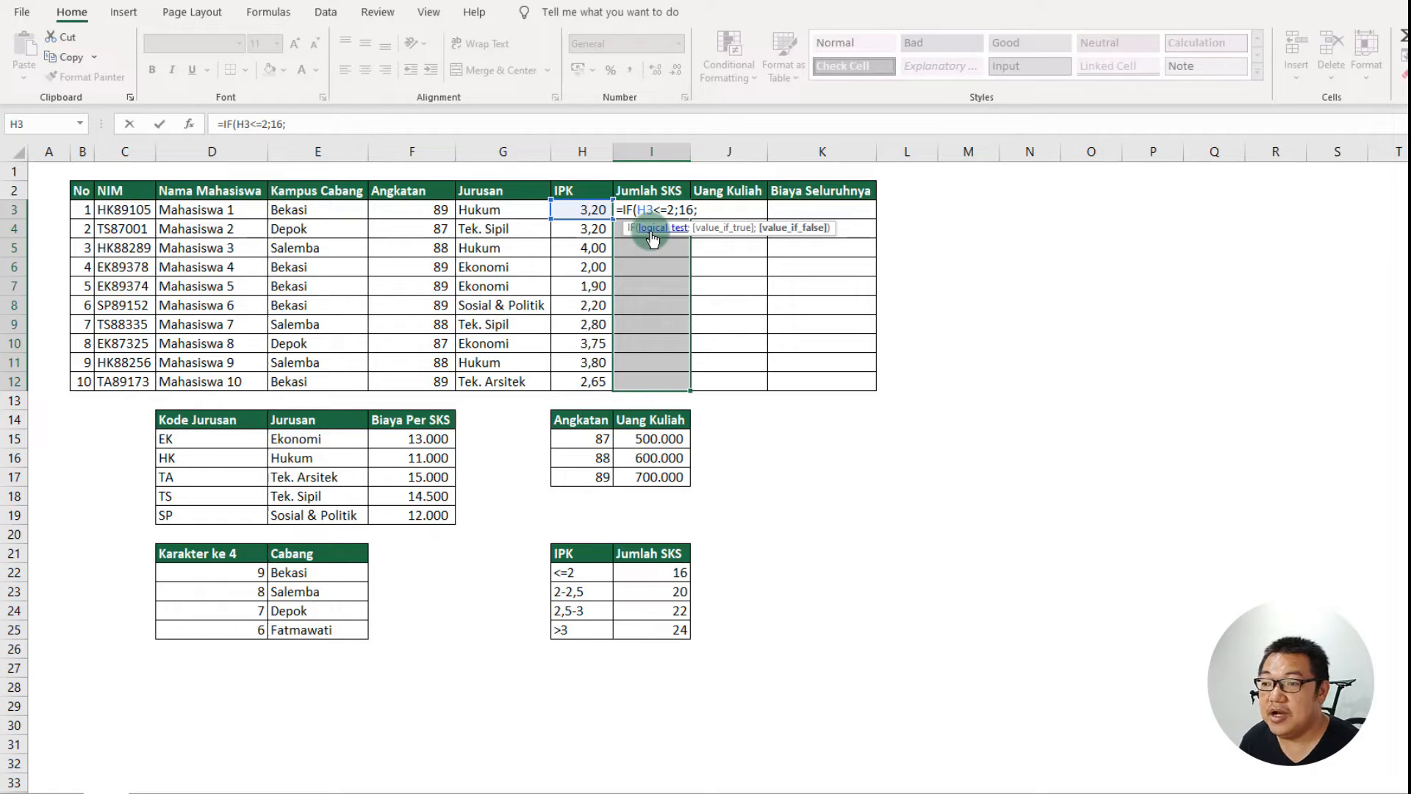
- Nest a second condition, IF(H3>3;24;, as the false value of the Jumlah SKS formula
type("if")
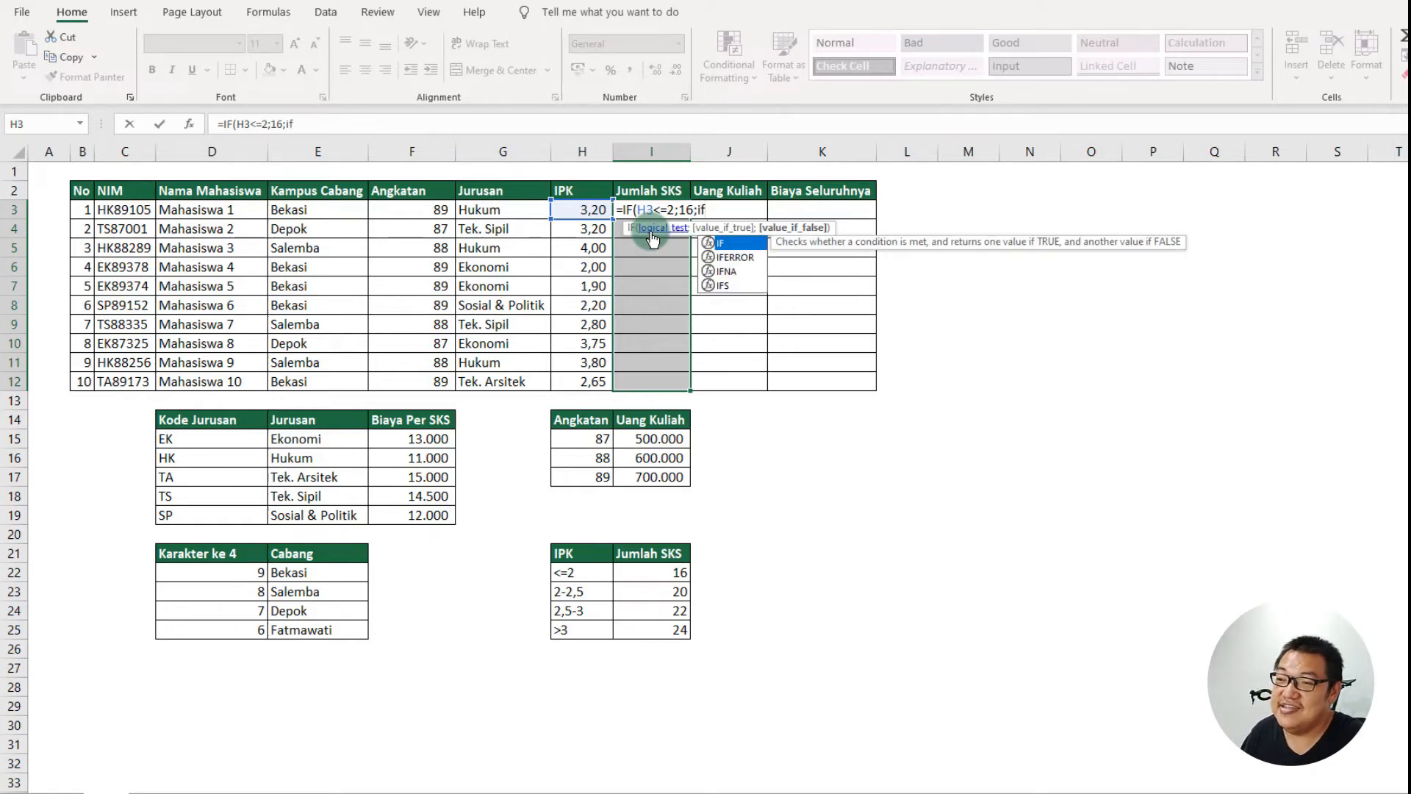
key("Tab")
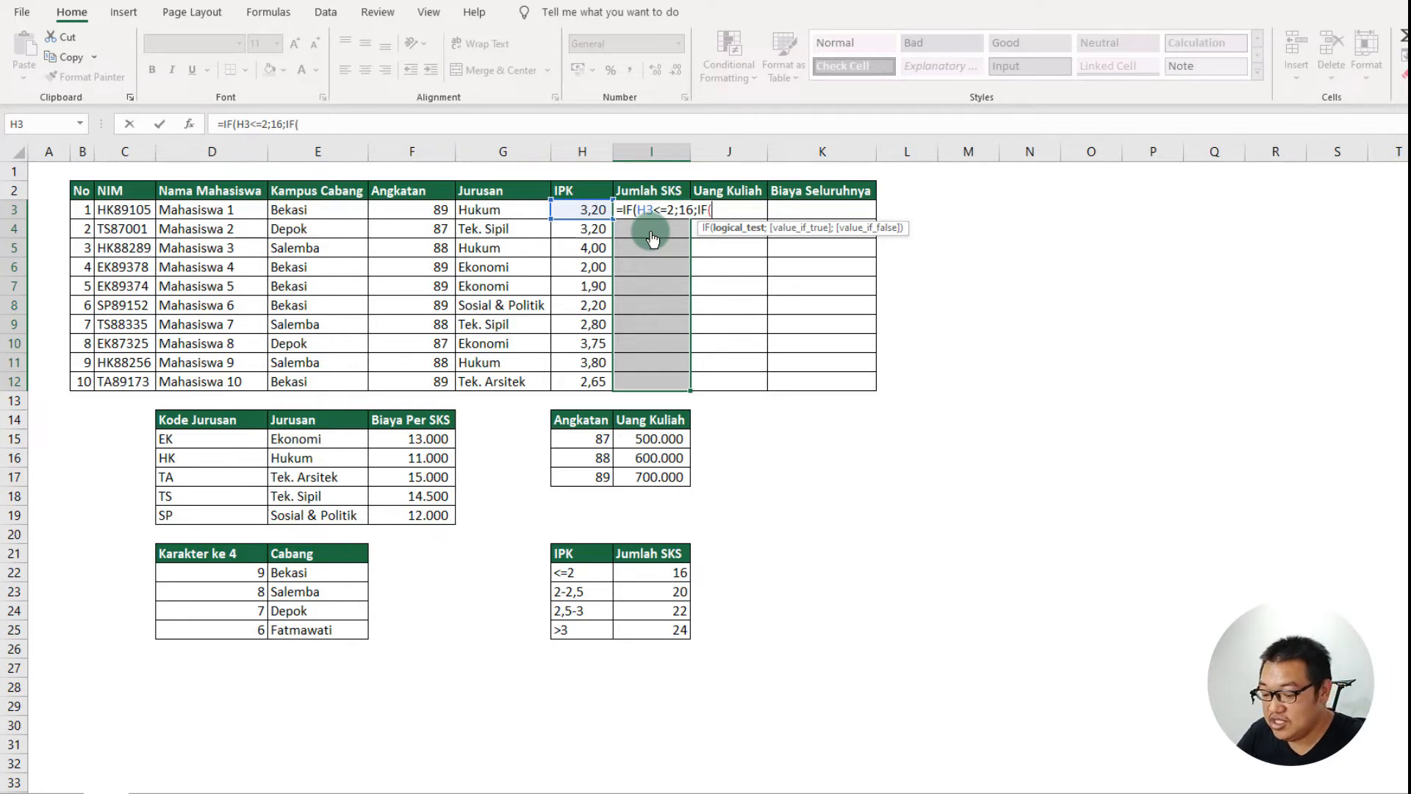
left_click(589, 209)
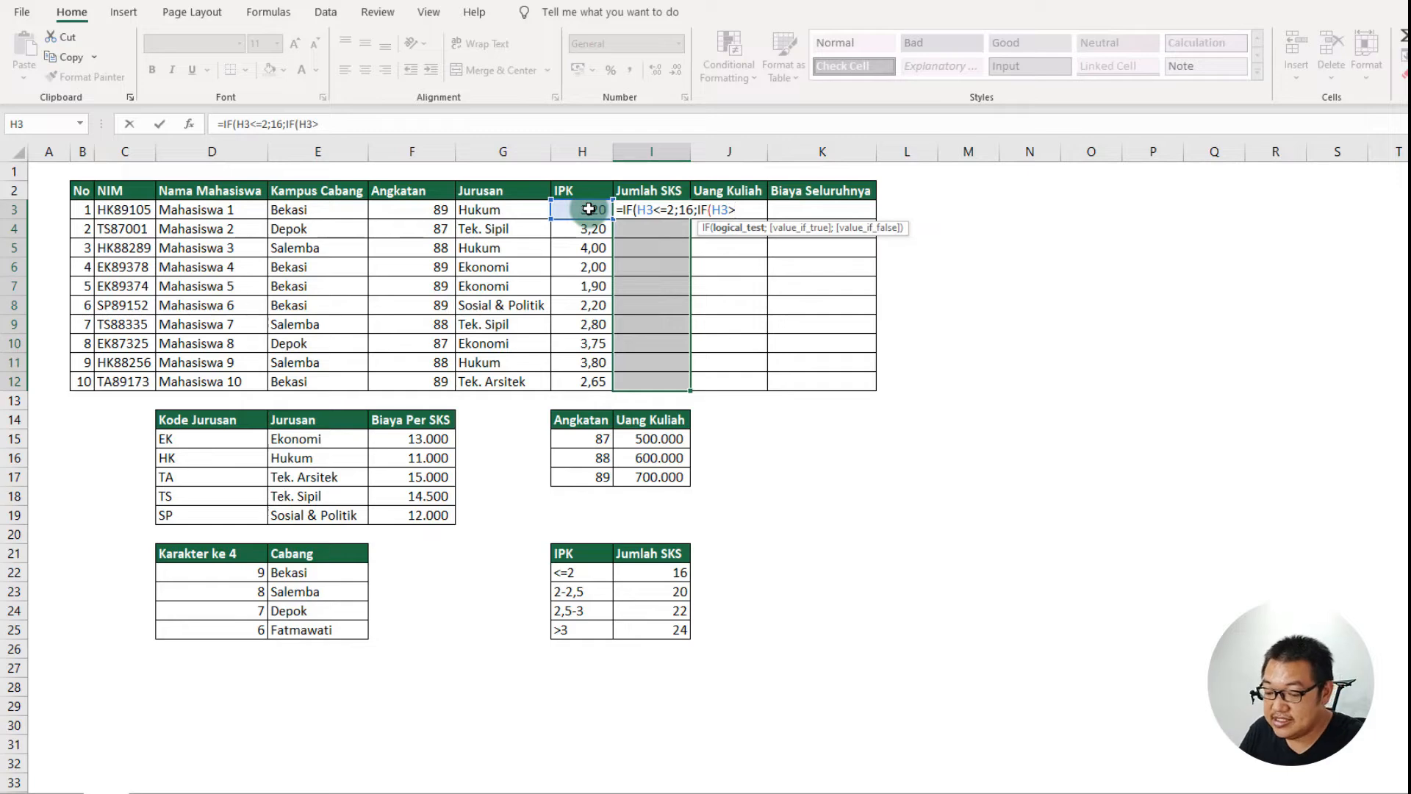
type(";")
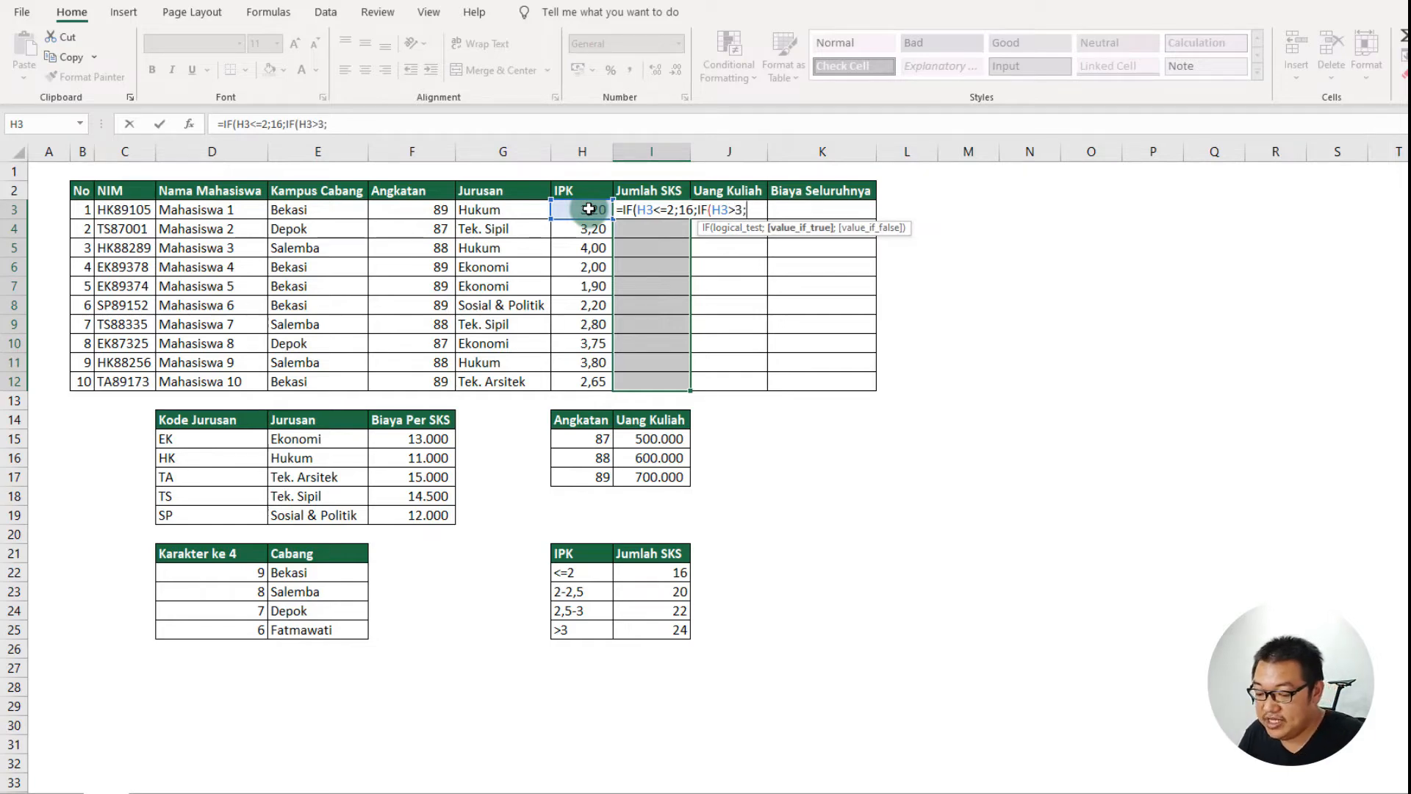
type("24;")
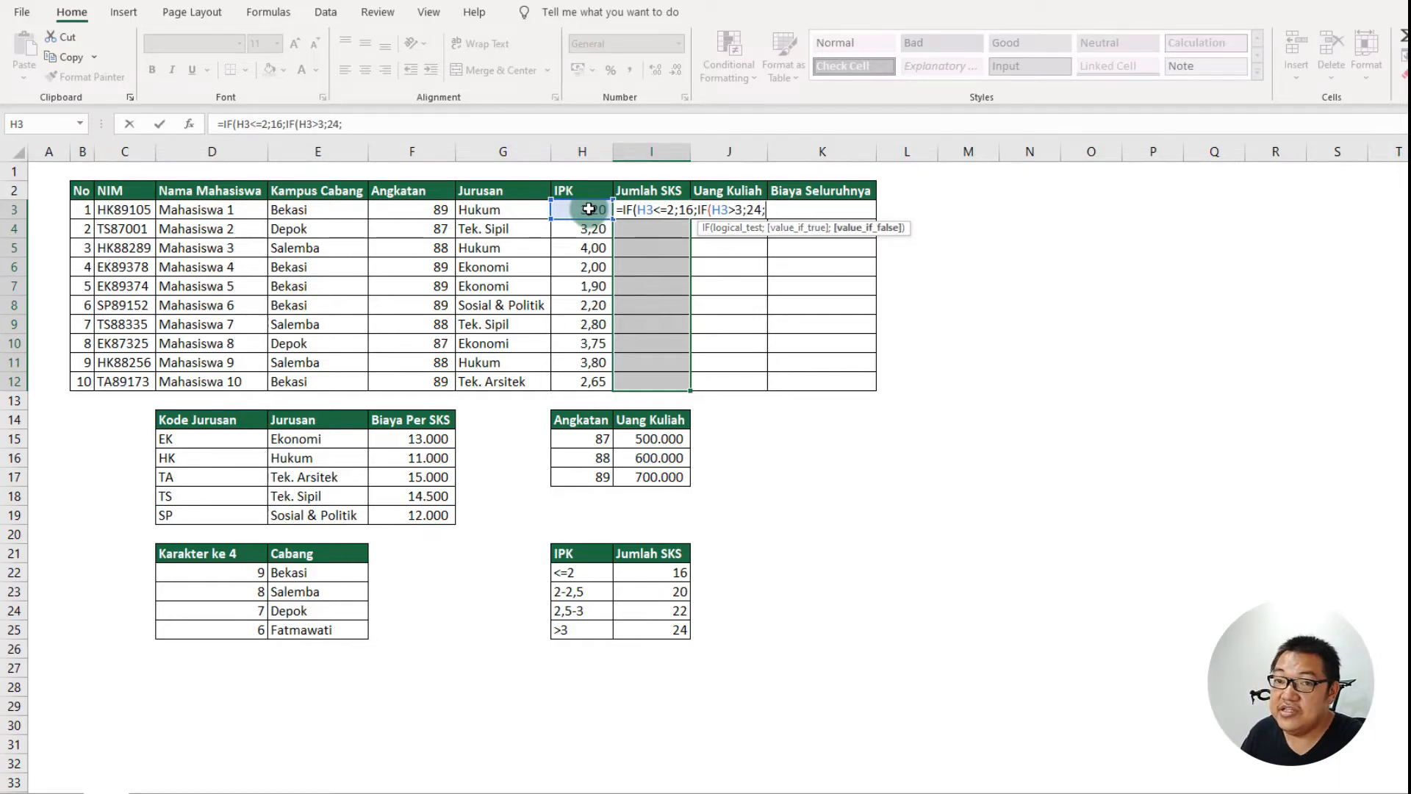
- Nest a third condition, IF(AND(H3>2;H3<=2,5), as the false value of the IF(H3>3;24; test in the Jumlah SKS formula
type("IF(")
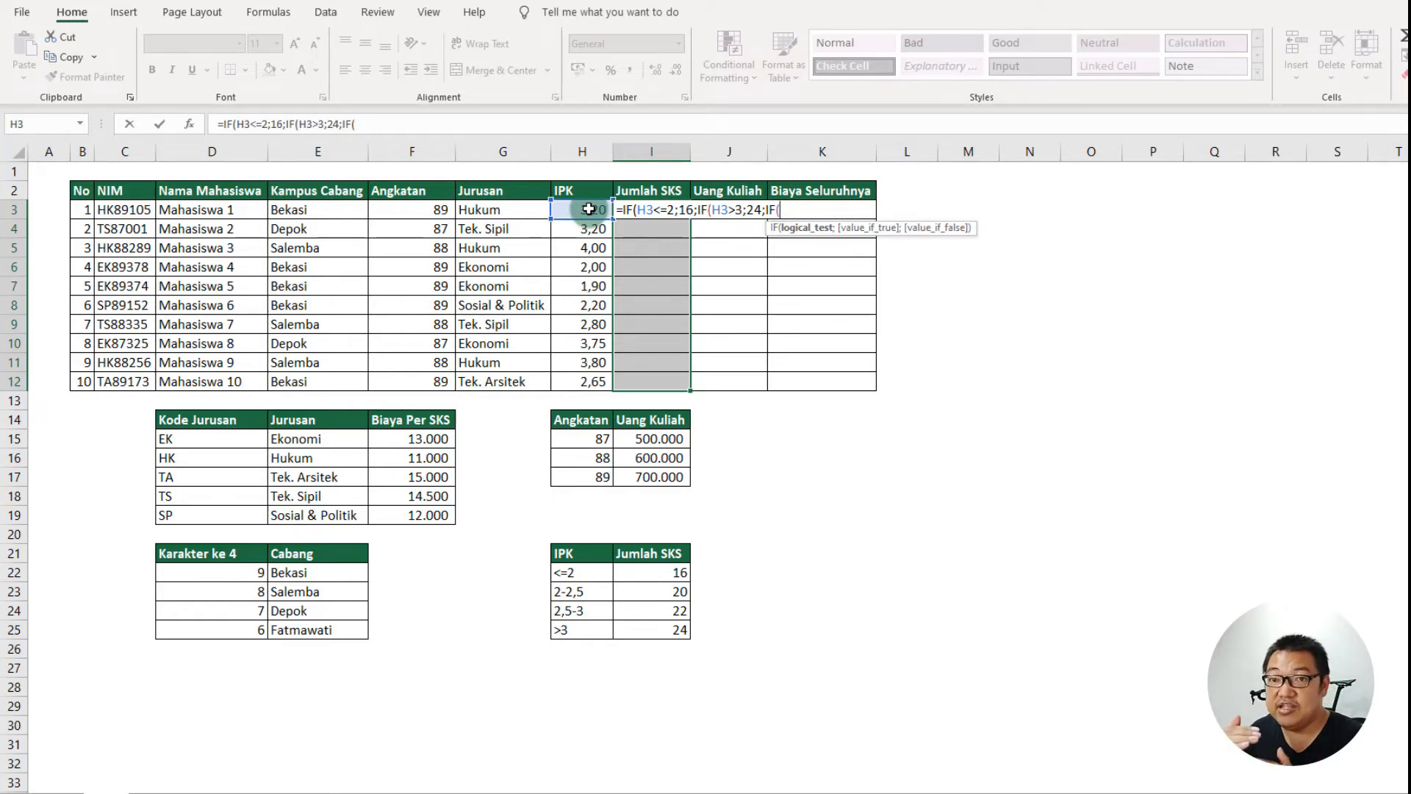
type("AND(")
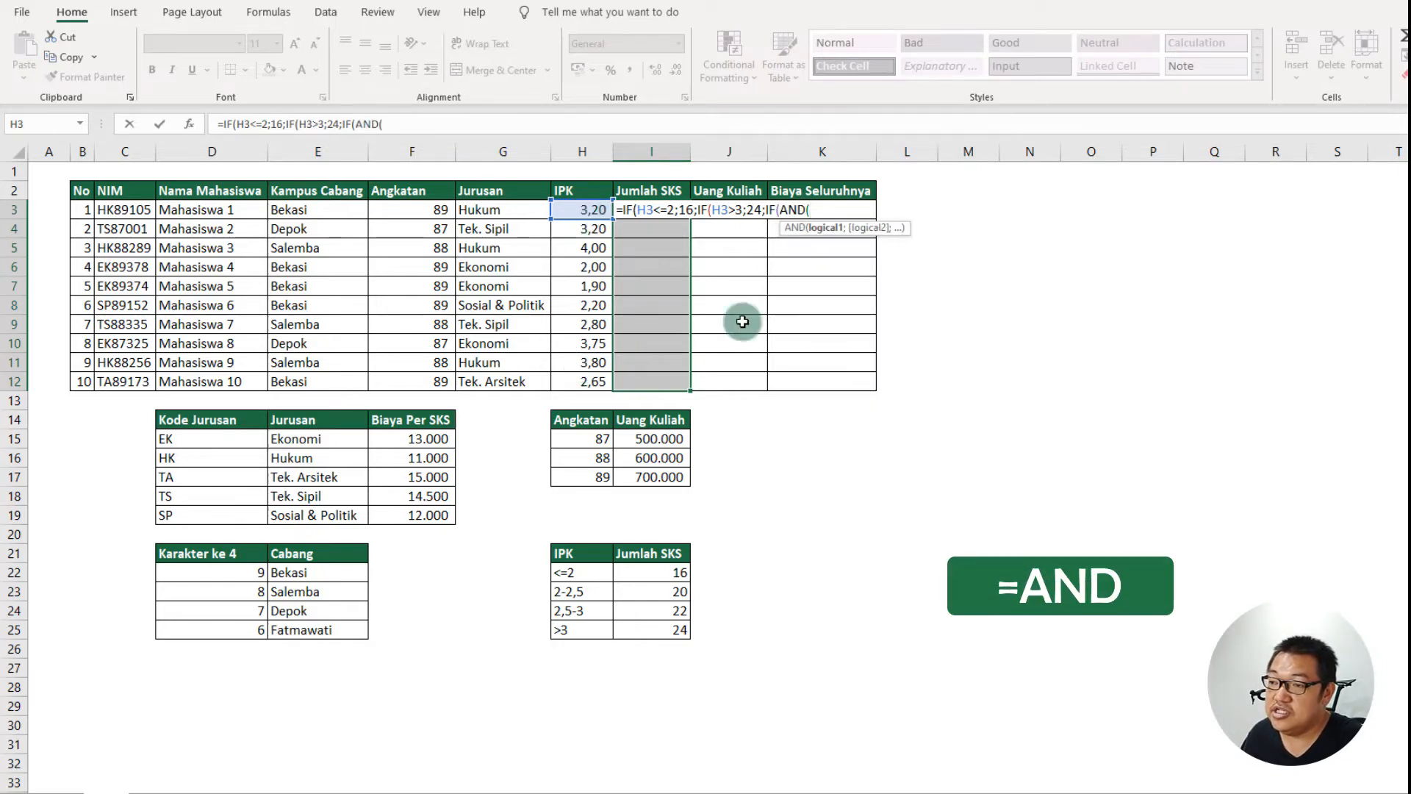
left_click(588, 212)
type(">3;")
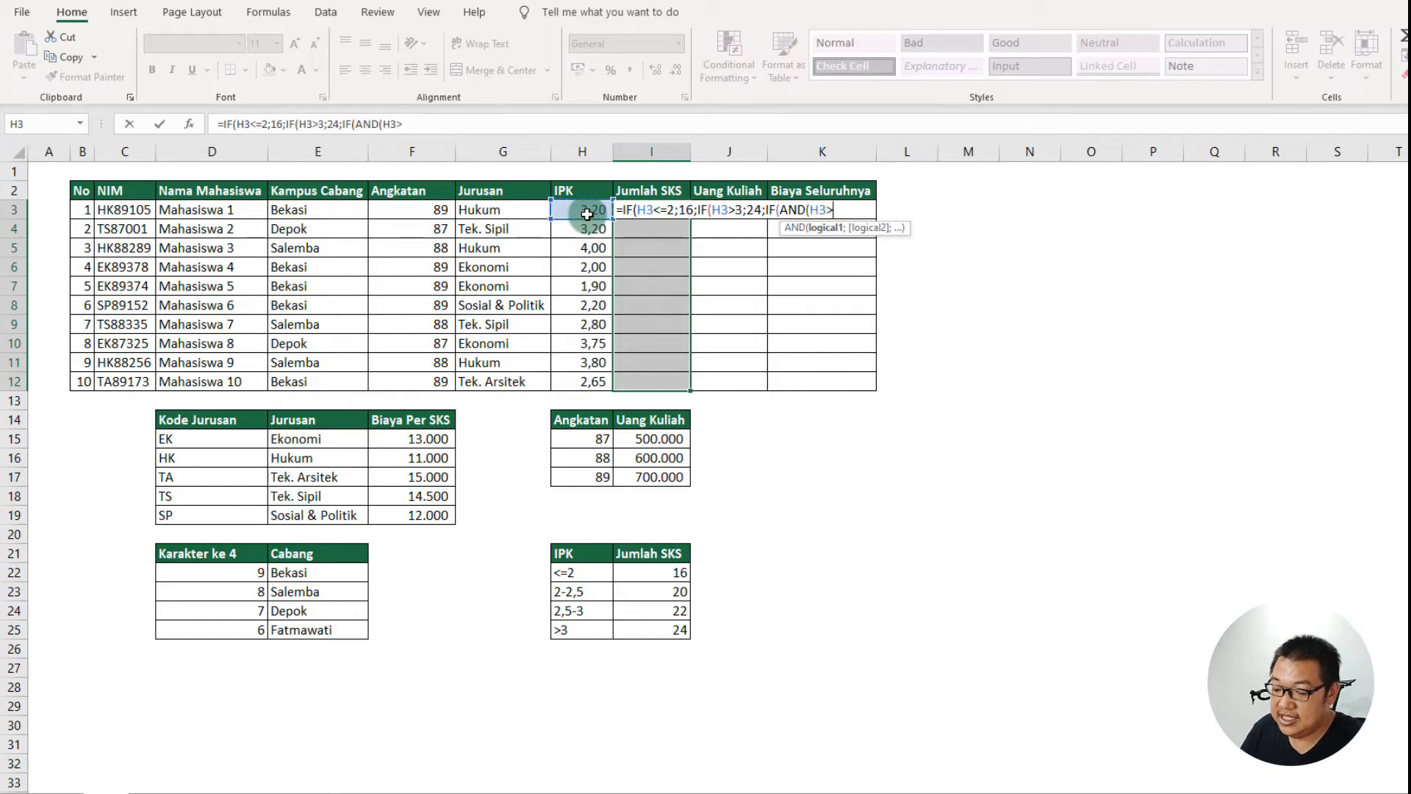
type("24;")
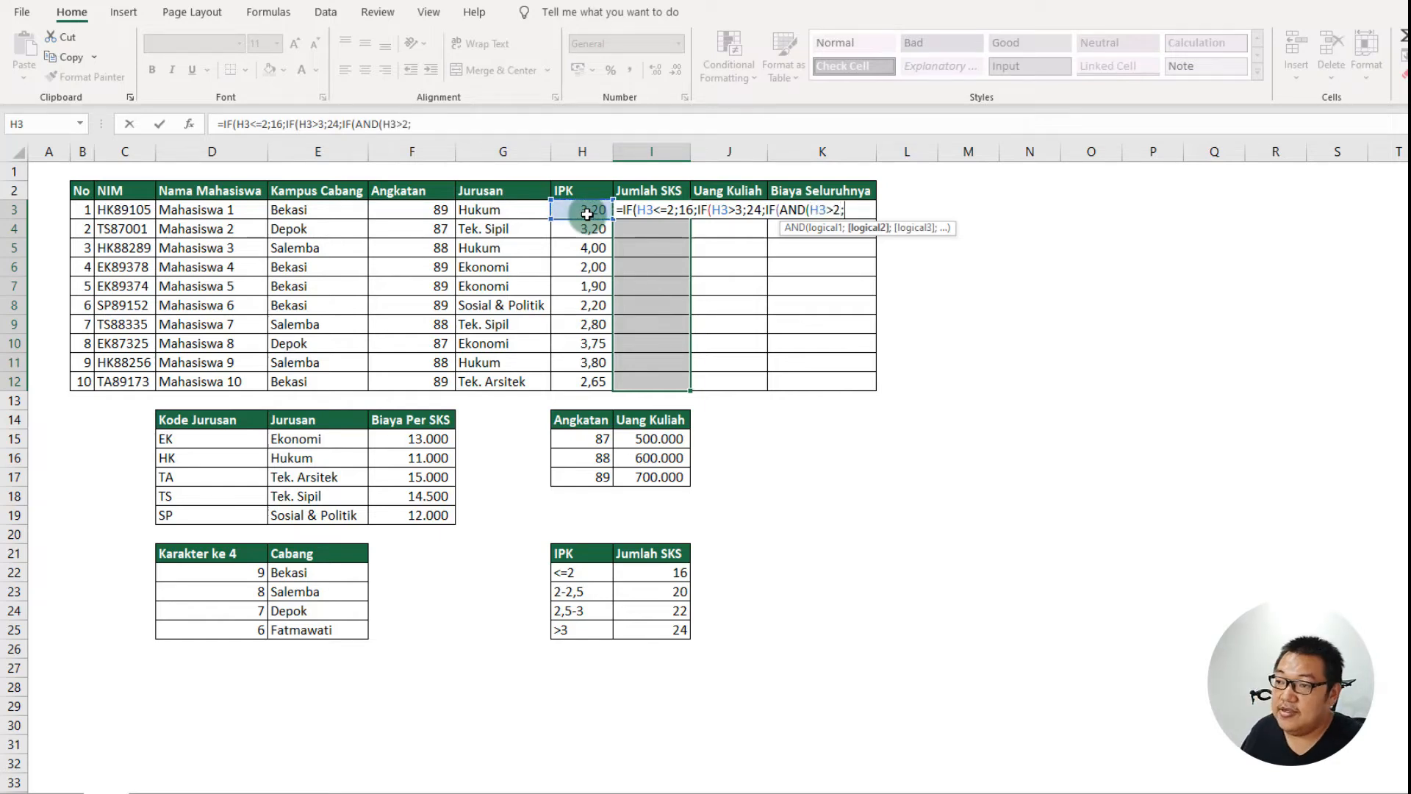
left_click(587, 213)
type("<=2,5")
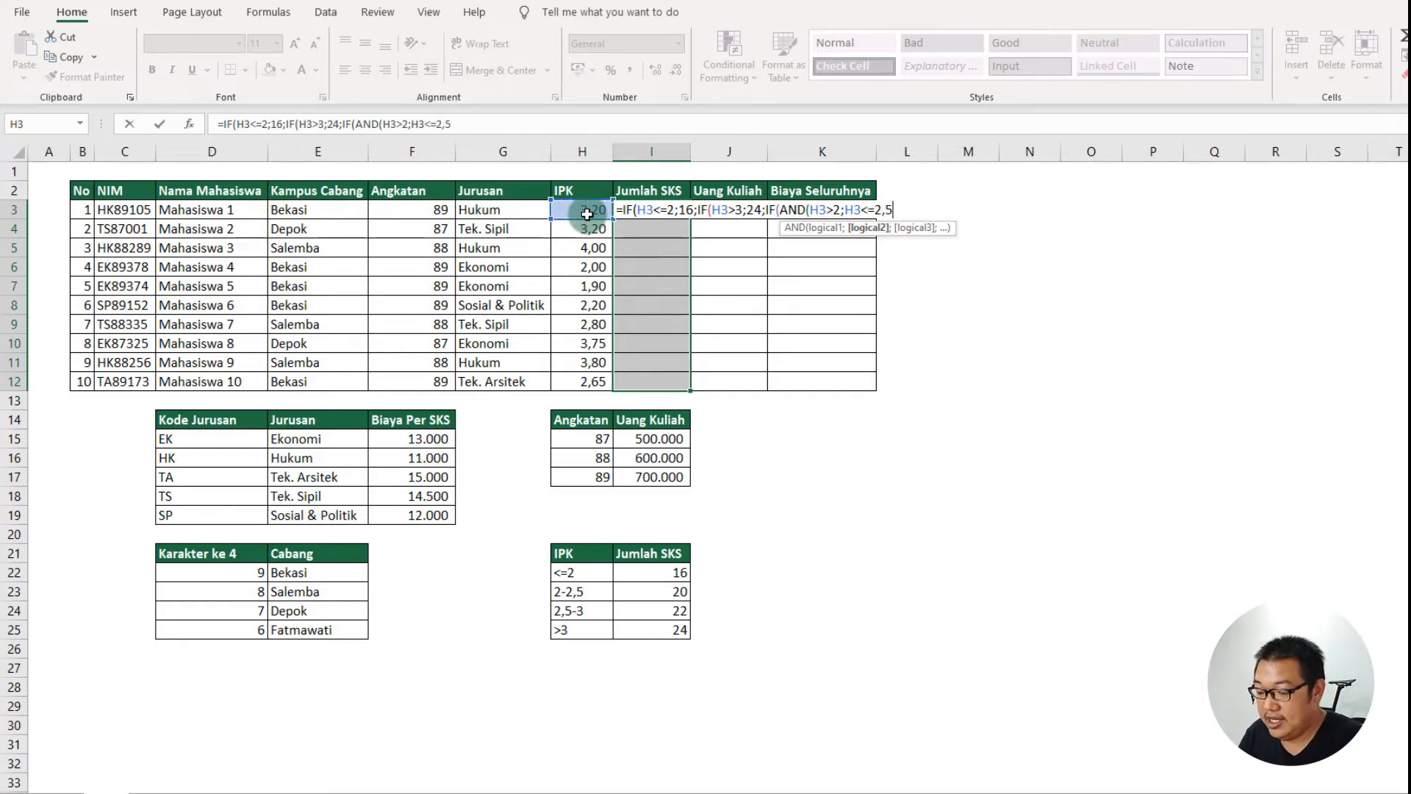
type(")")
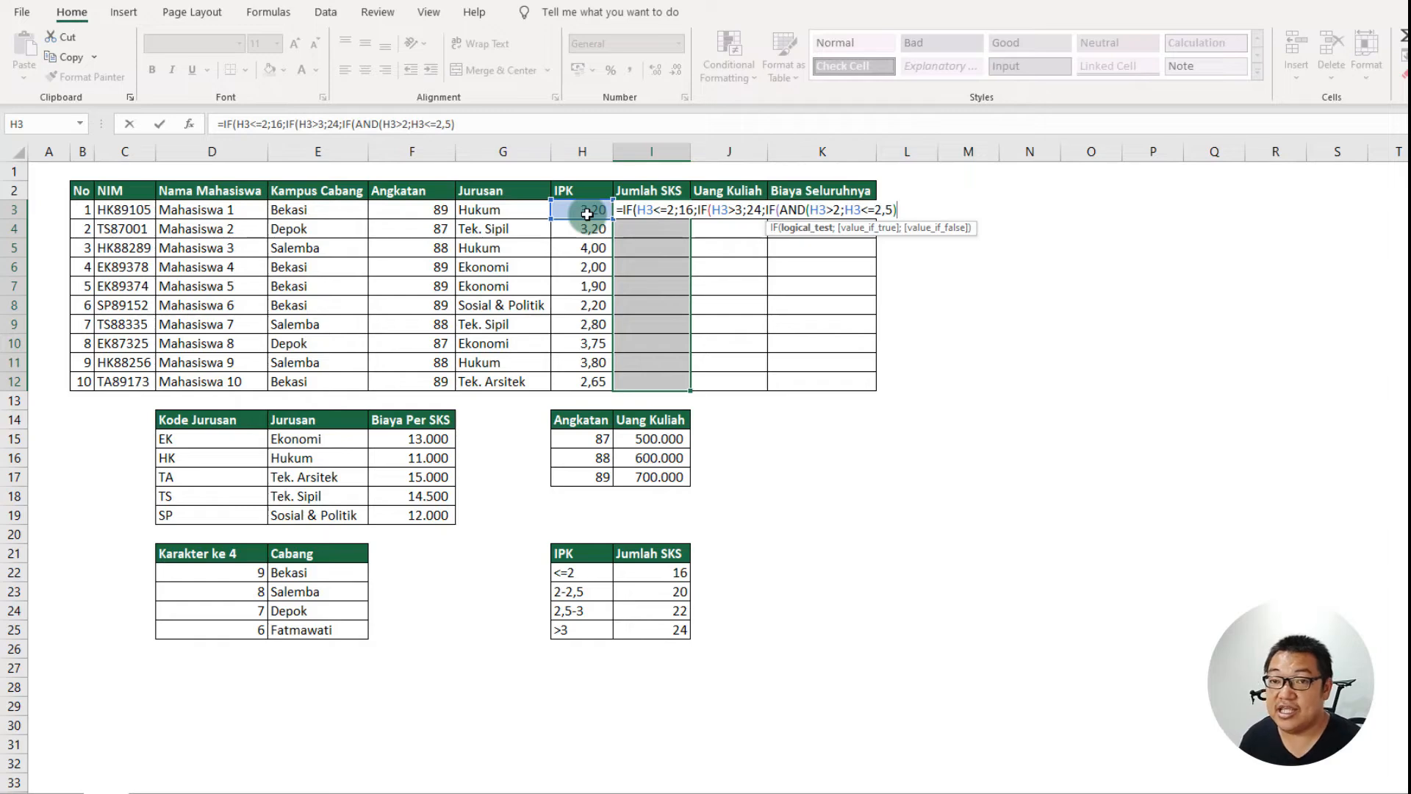
- Complete the Jumlah SKS formula with 20 as the true value and 22 as the false value, and fill it into I3:I12
type(";")
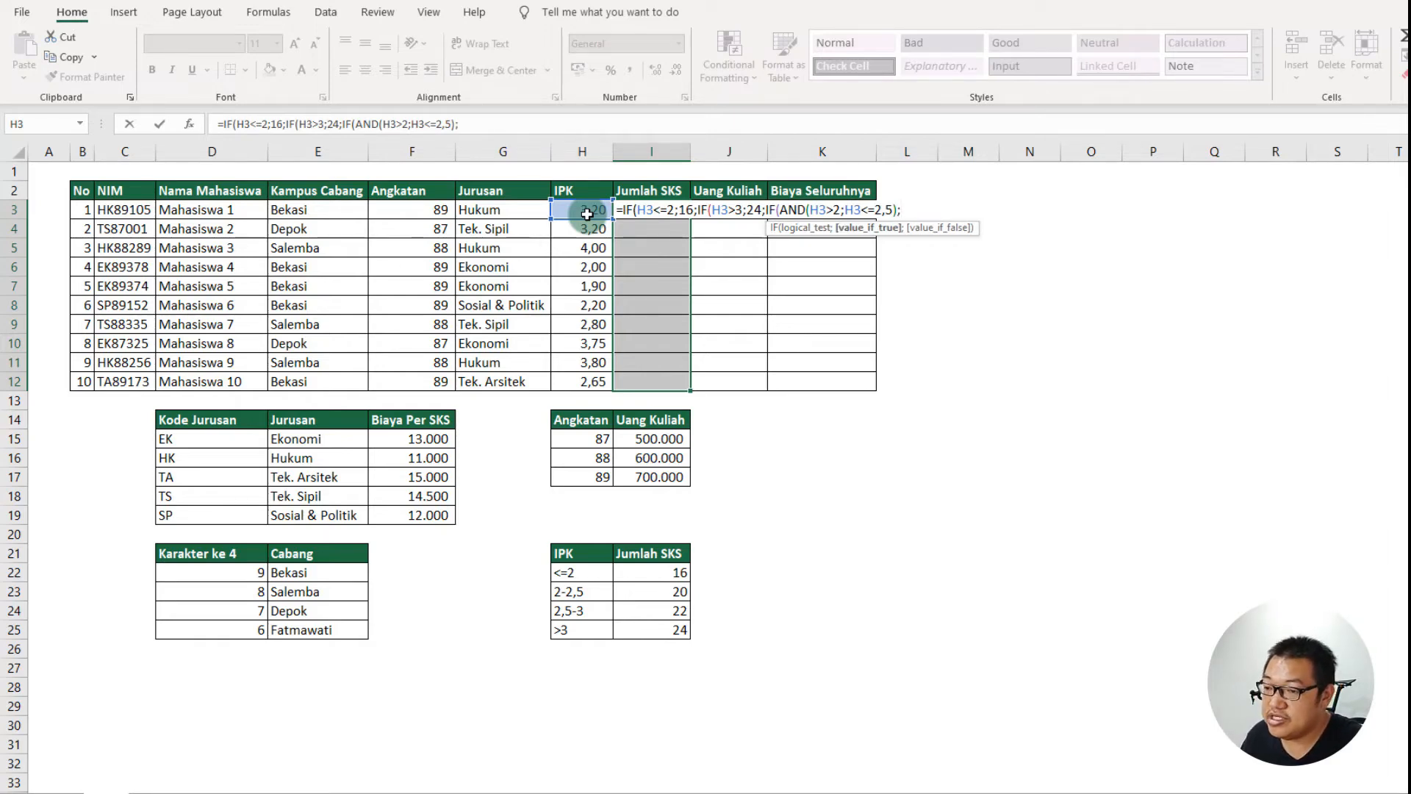
type("20")
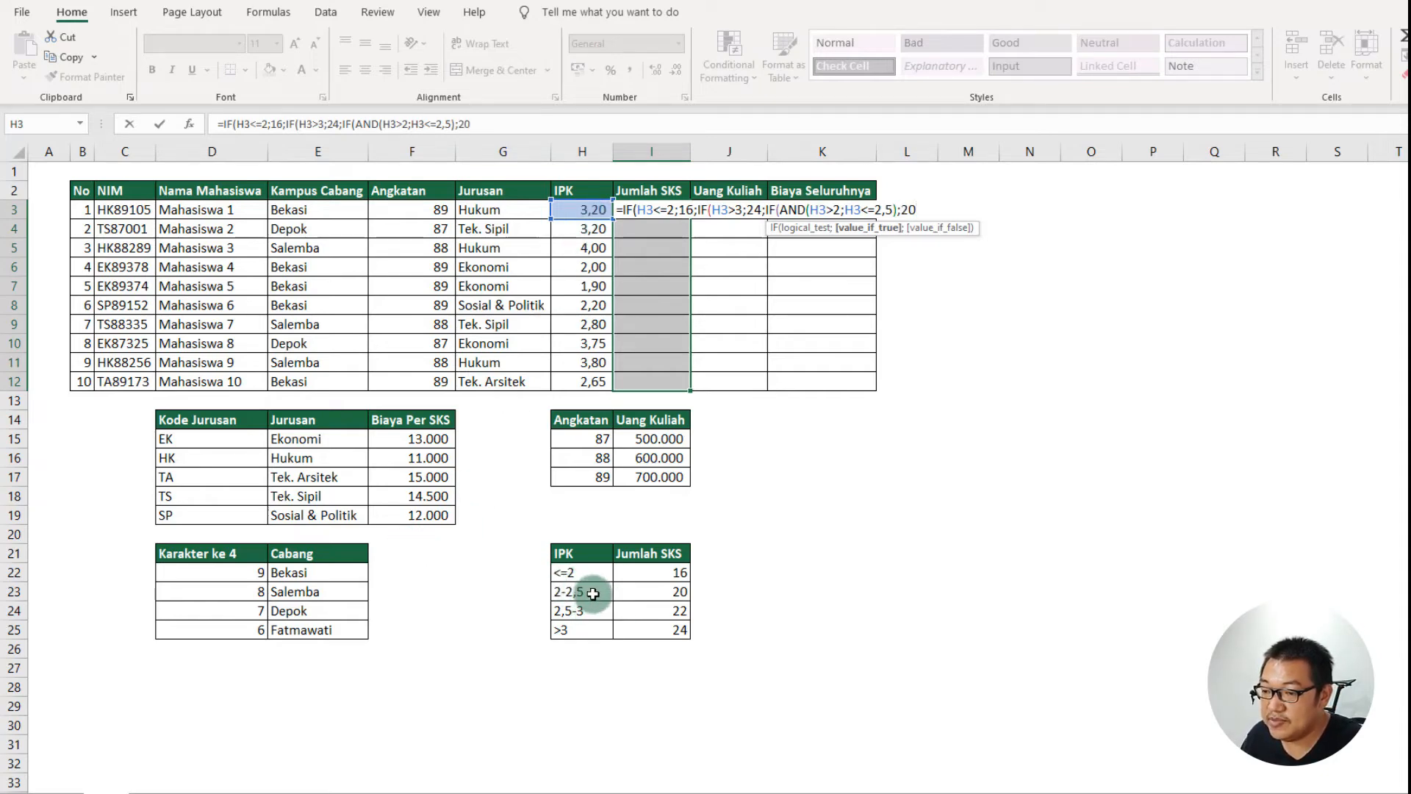
type(";22")
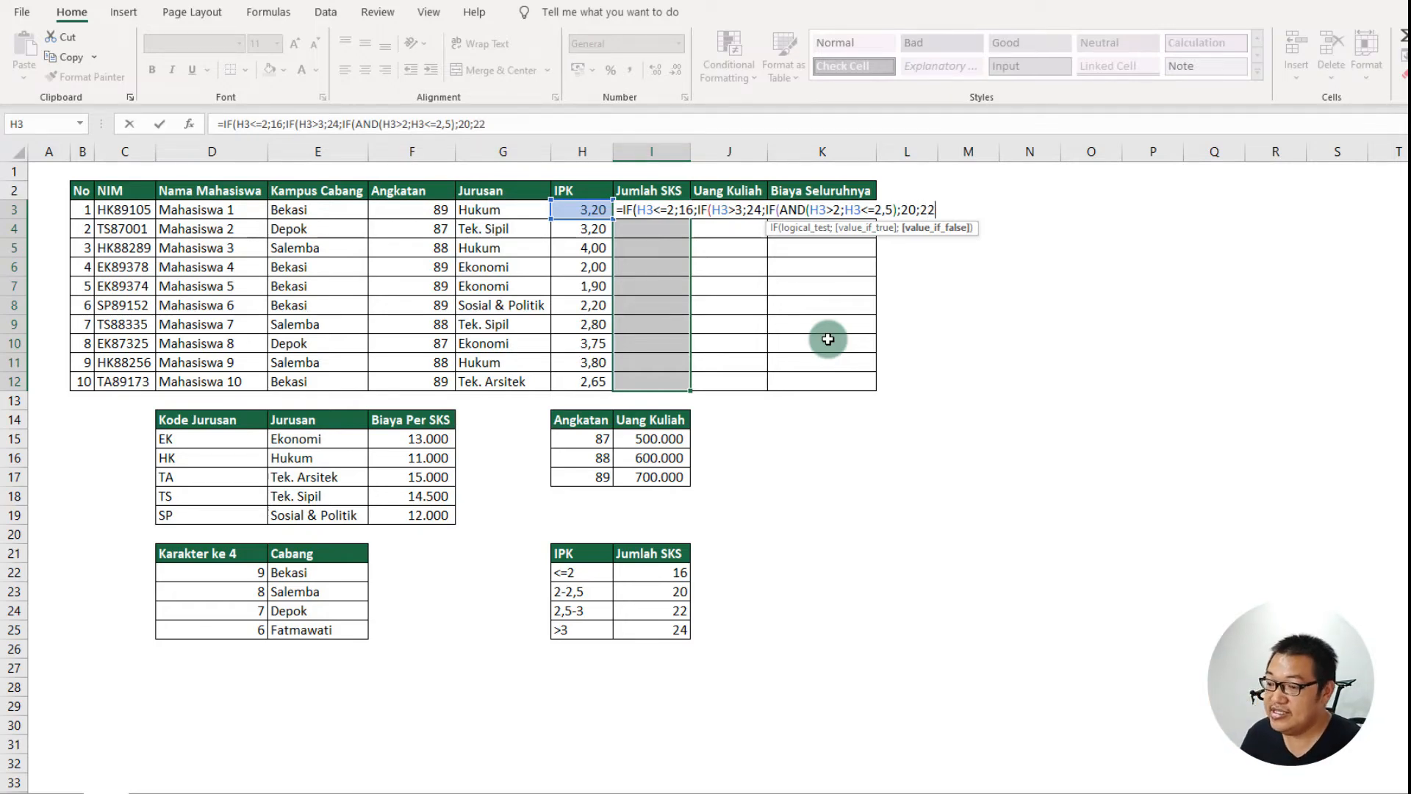
type(")")
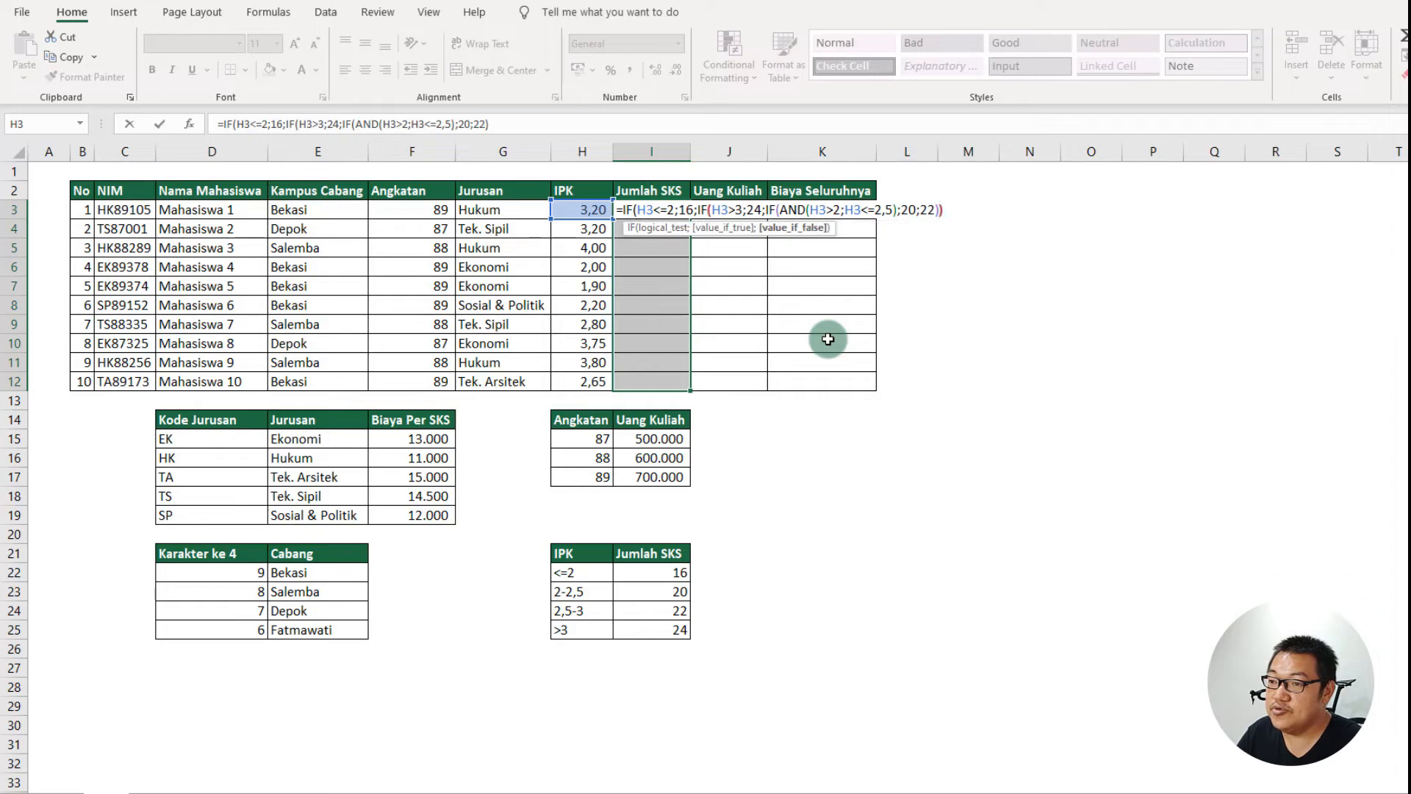
key("ctrl+Return")
key("ctrl+q")
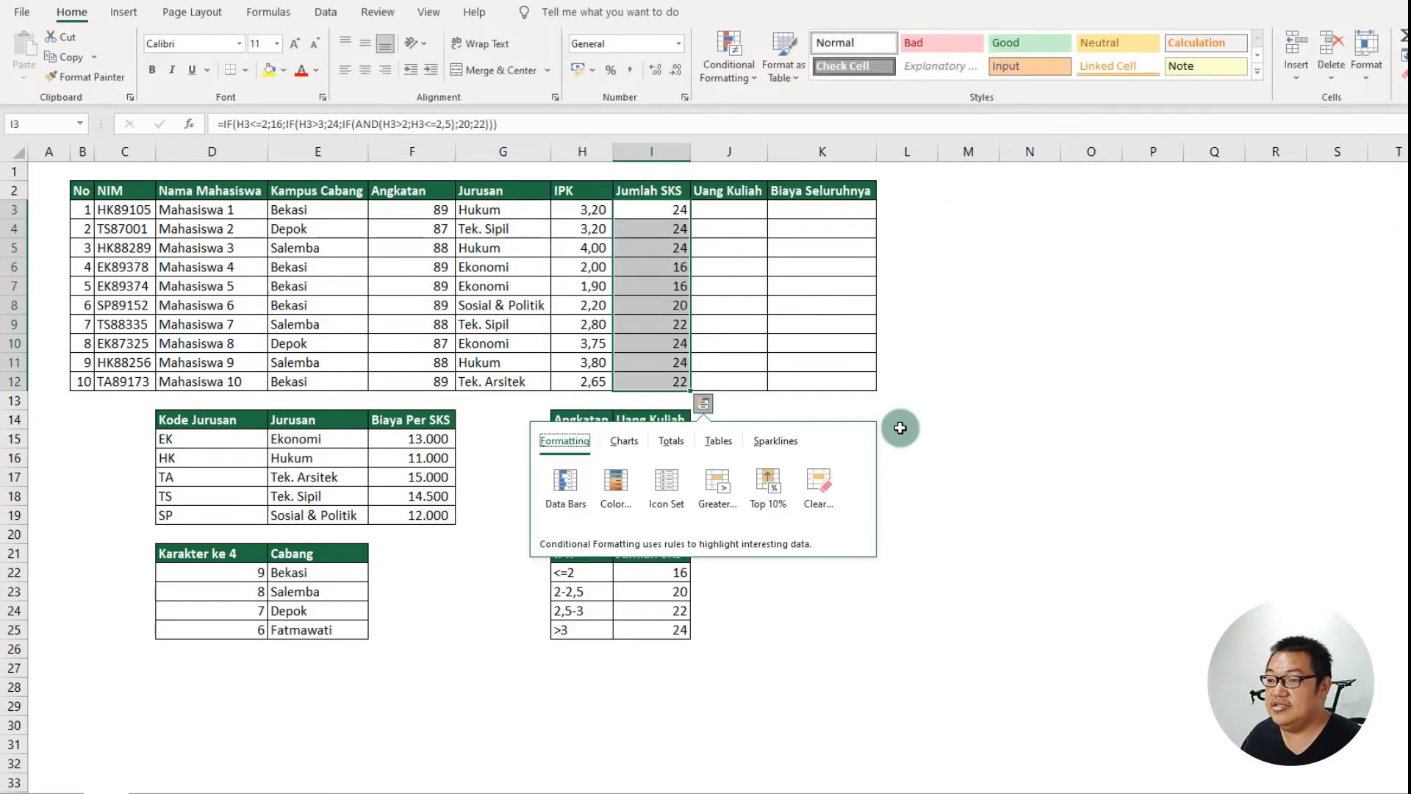
left_click(917, 419)
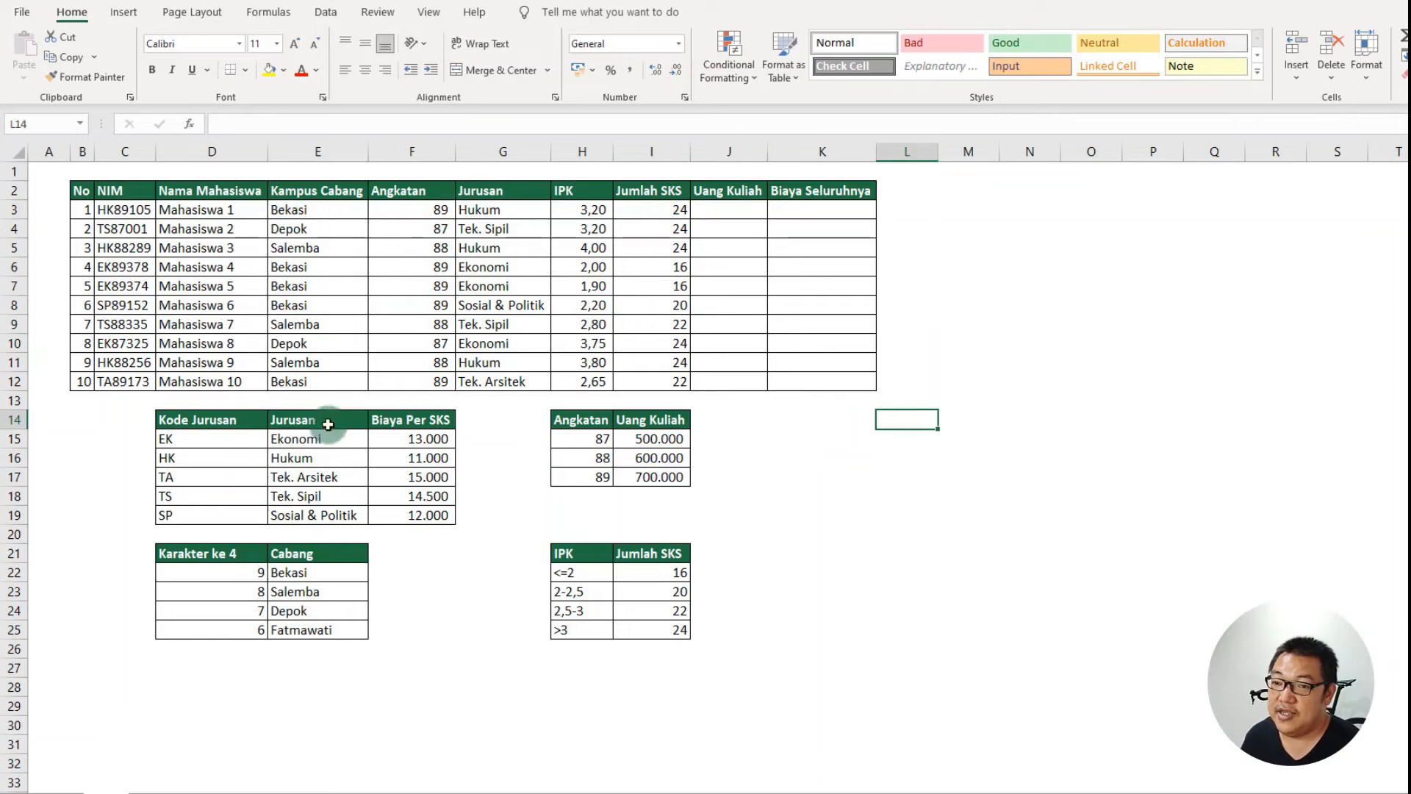
- Check the IPK and Jumlah SKS in row 9 against the 2,5-3 range of the lookup table
left_click(14, 324)
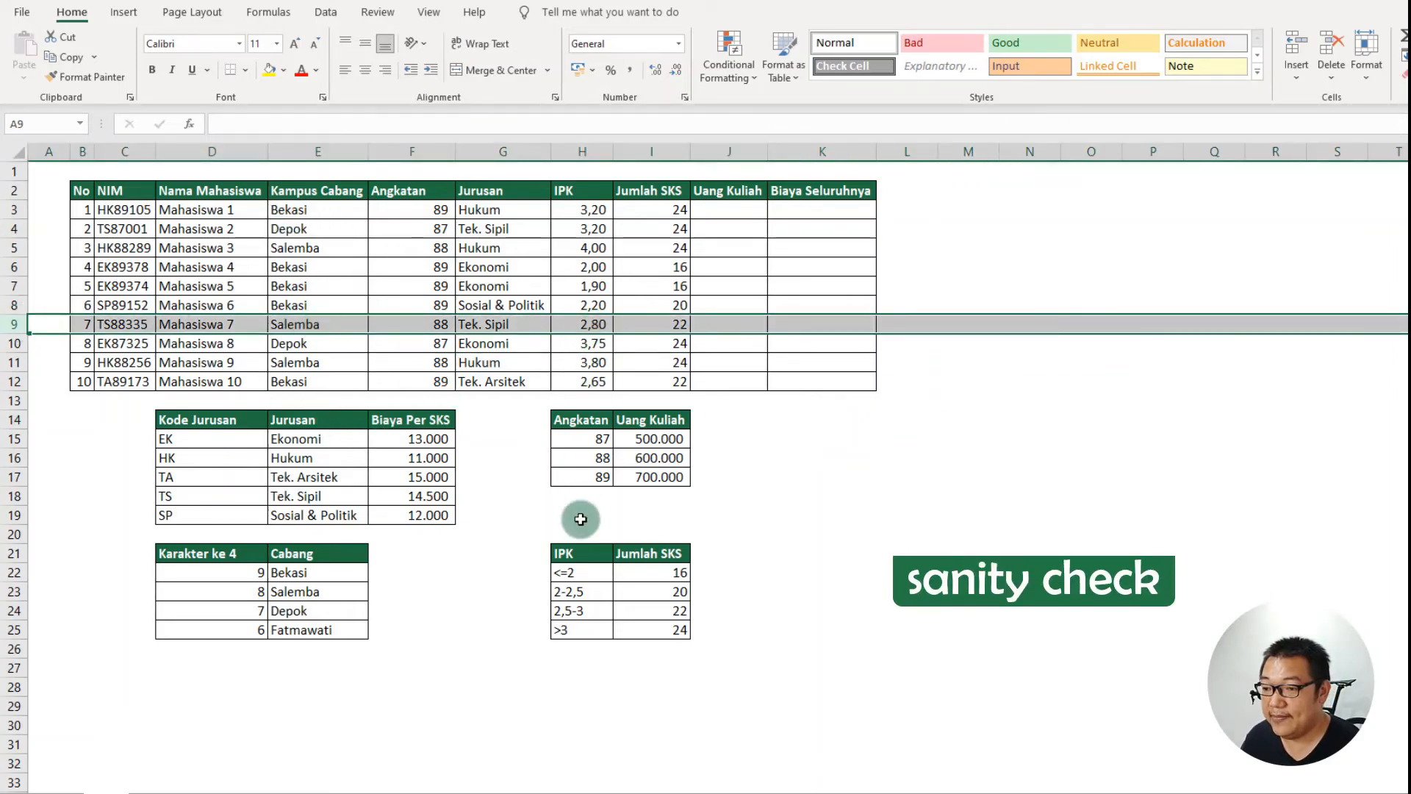
left_click_drag(592, 613, 644, 613)
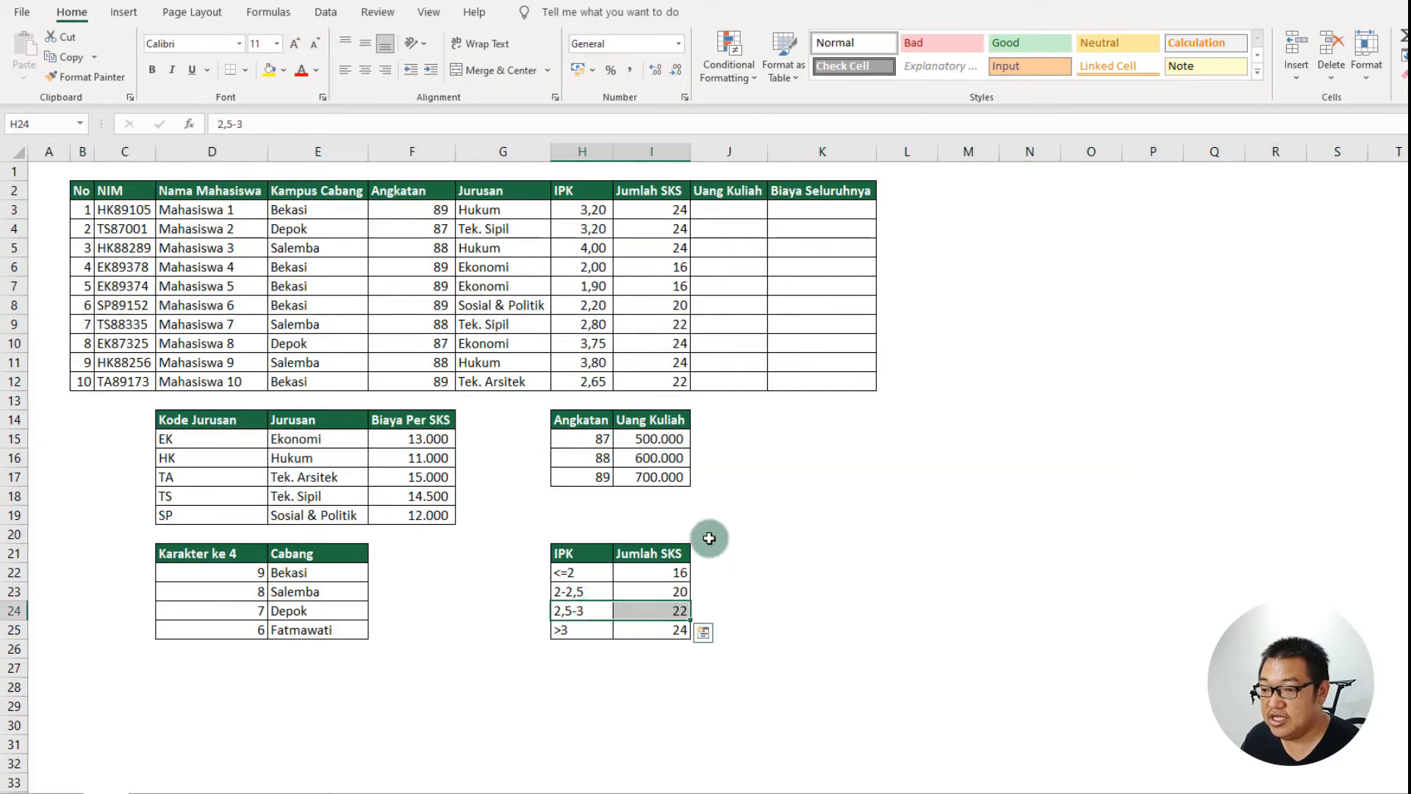
left_click_drag(596, 327, 647, 326)
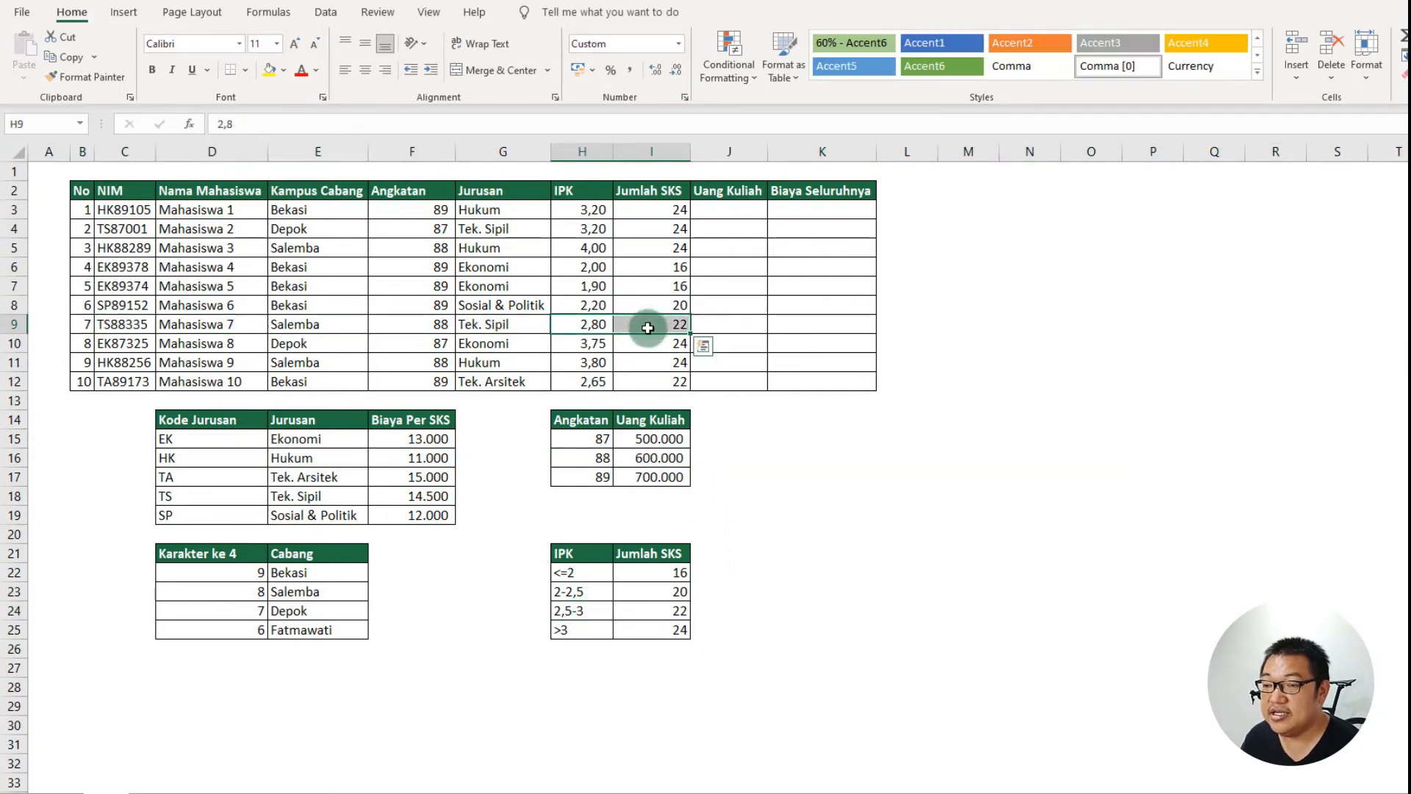
- Begin the Uang Kuliah formula for J3:J12 with =VLOOKUP(F3; to look up each student's Angkatan
left_click_drag(736, 211, 757, 382)
left_click_drag(577, 423, 654, 472)
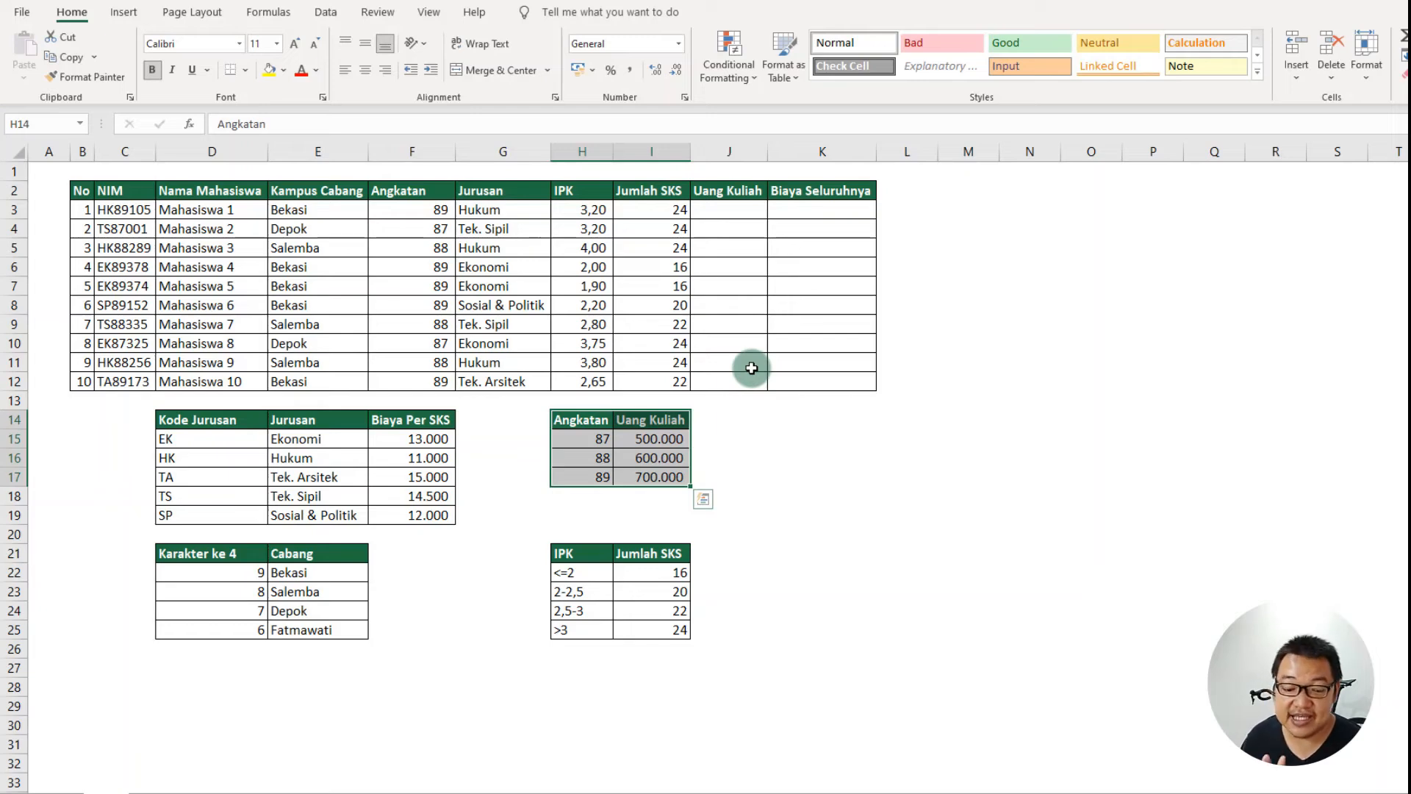
left_click_drag(750, 211, 742, 372)
left_click_drag(409, 210, 434, 381)
left_click_drag(717, 209, 747, 378)
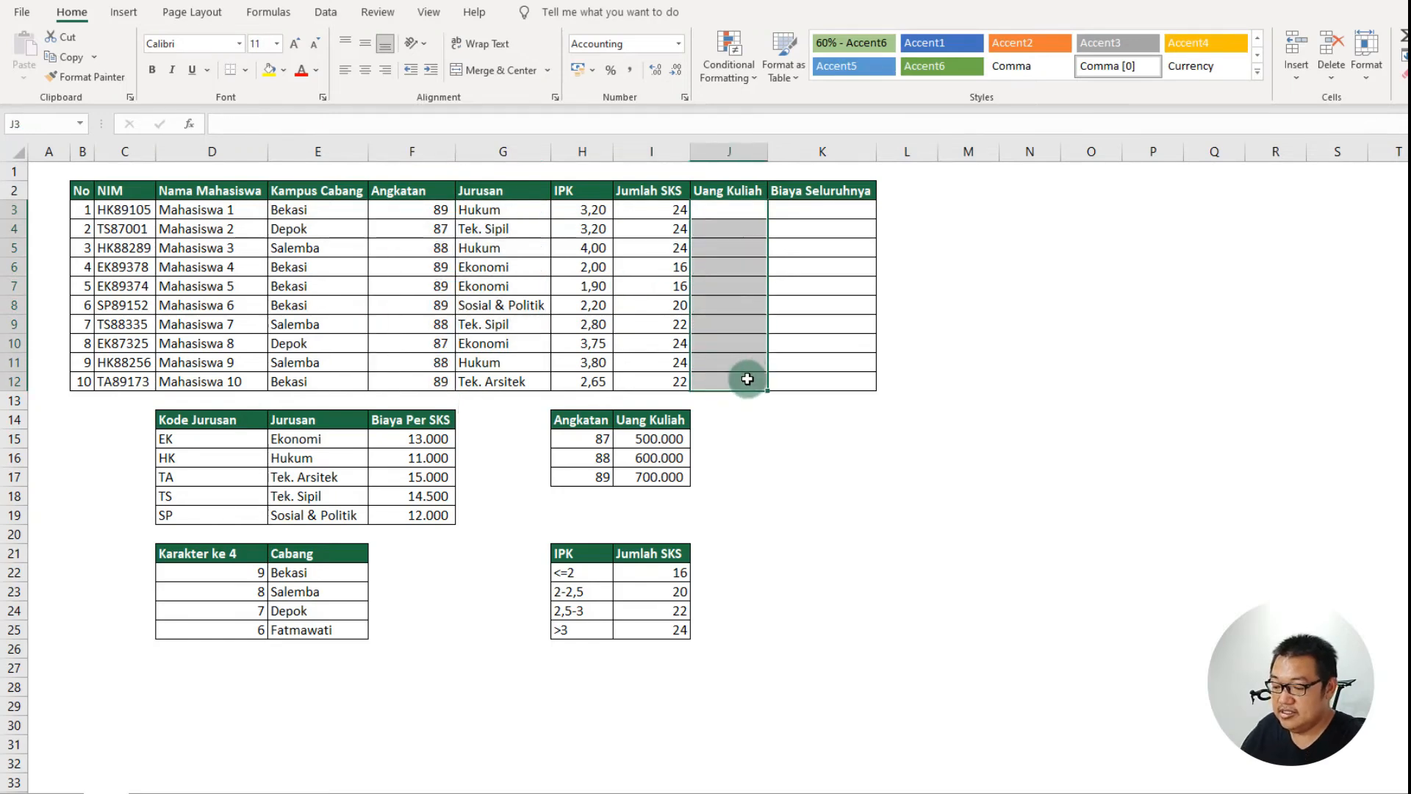
type("=vlookup(")
key("Left")
key("Left")
key("Left")
key("Left")
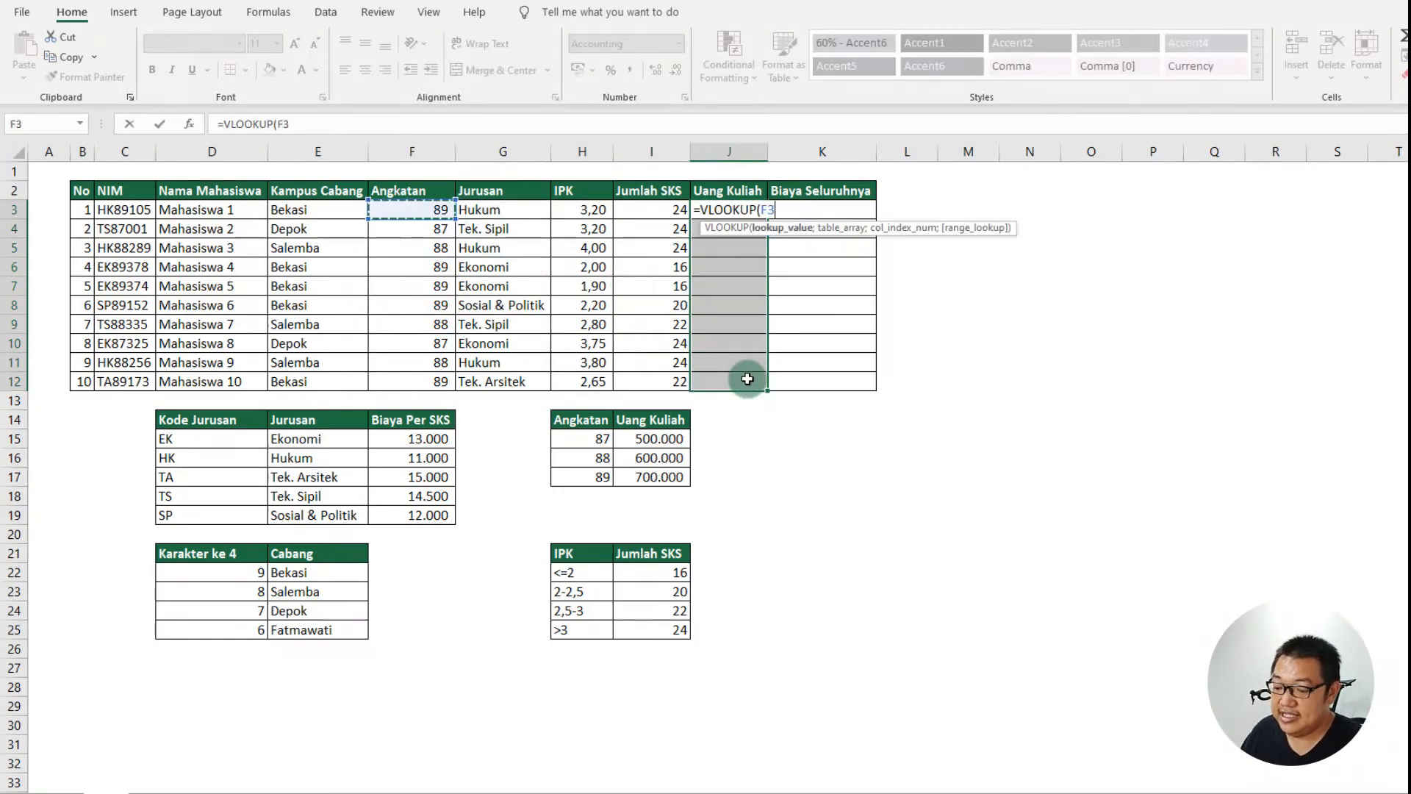
type(";")
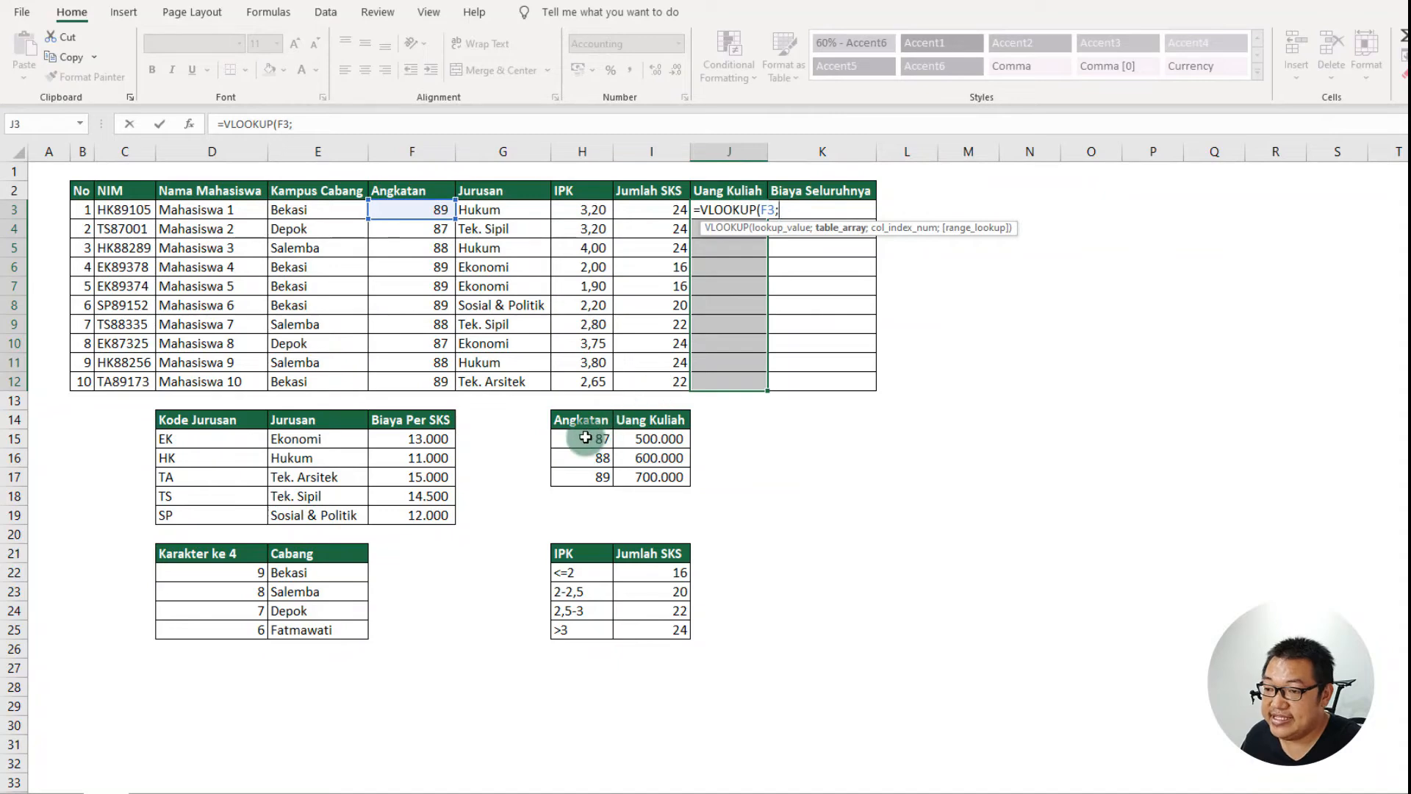
- Complete the Uang Kuliah lookup with table $H$15:$I$17, column 2 and FALSE for an exact match, filling J3:J12
left_click_drag(586, 438, 646, 475)
key("F4")
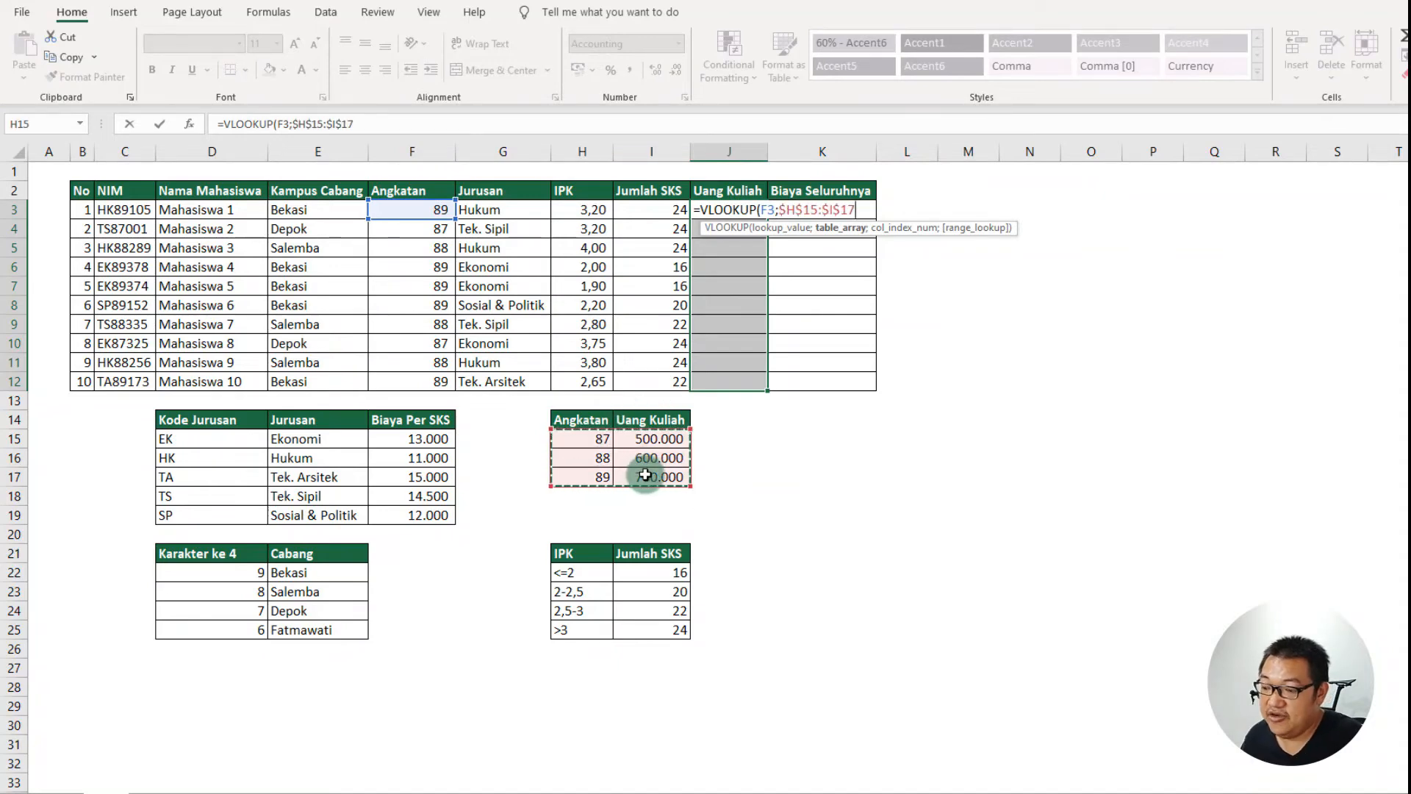
type(";")
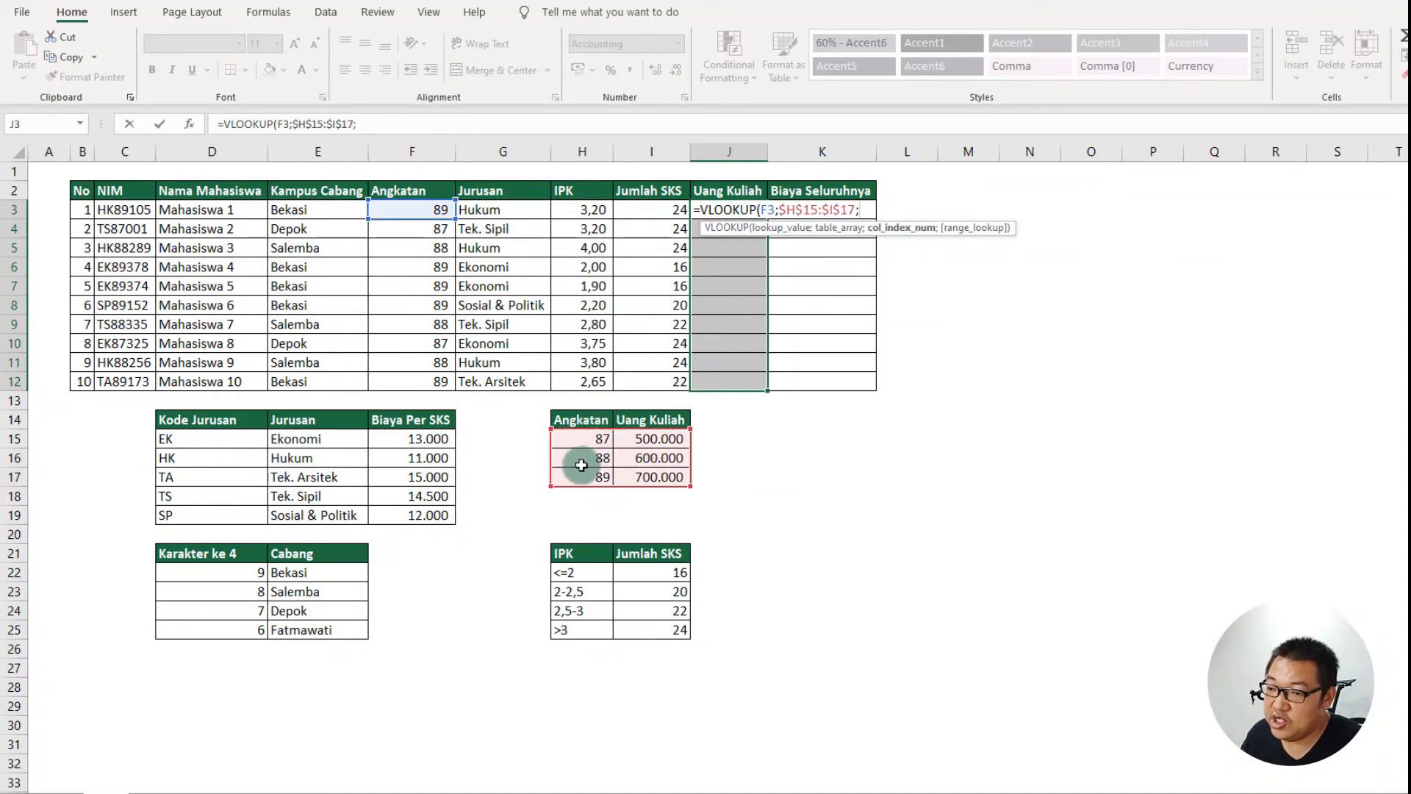
type("2")
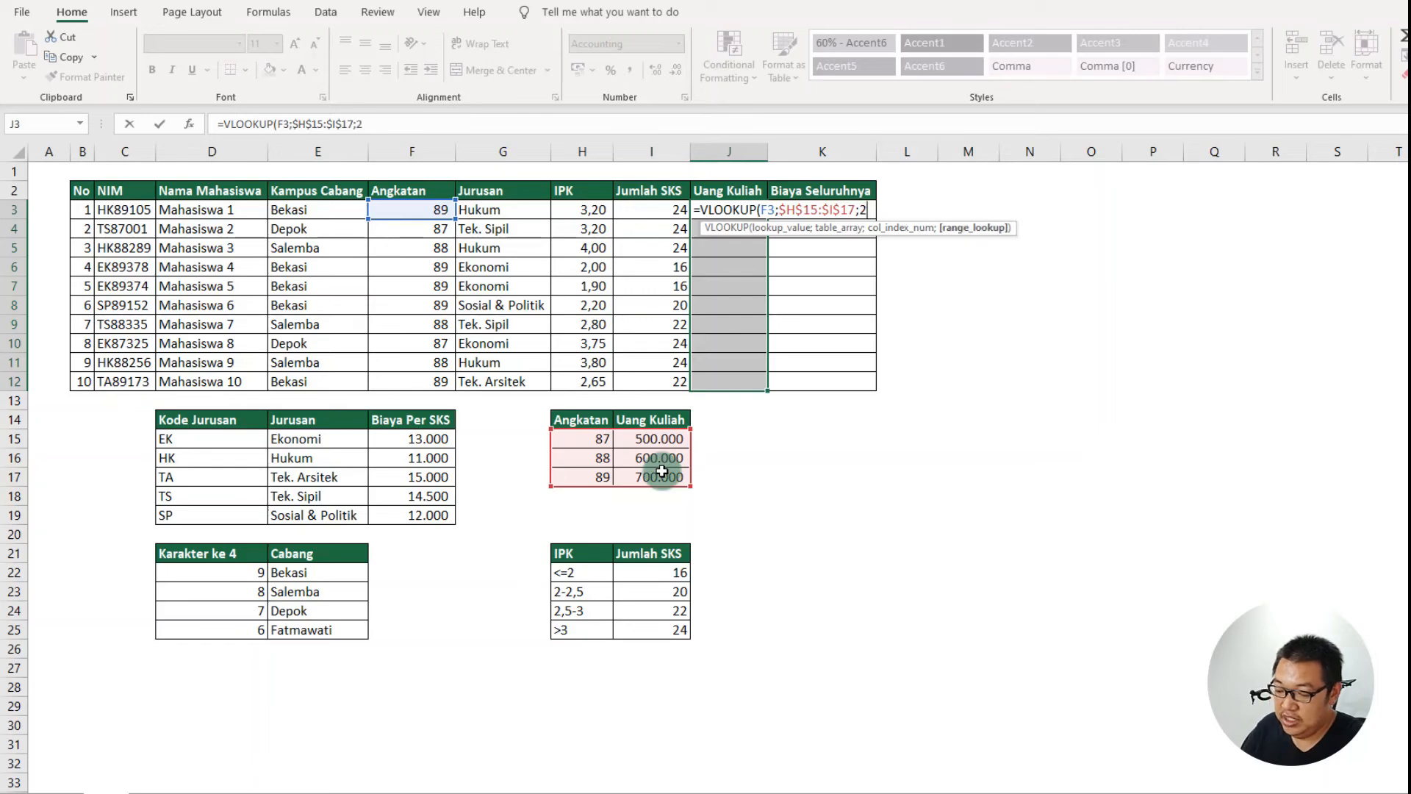
type(";false)")
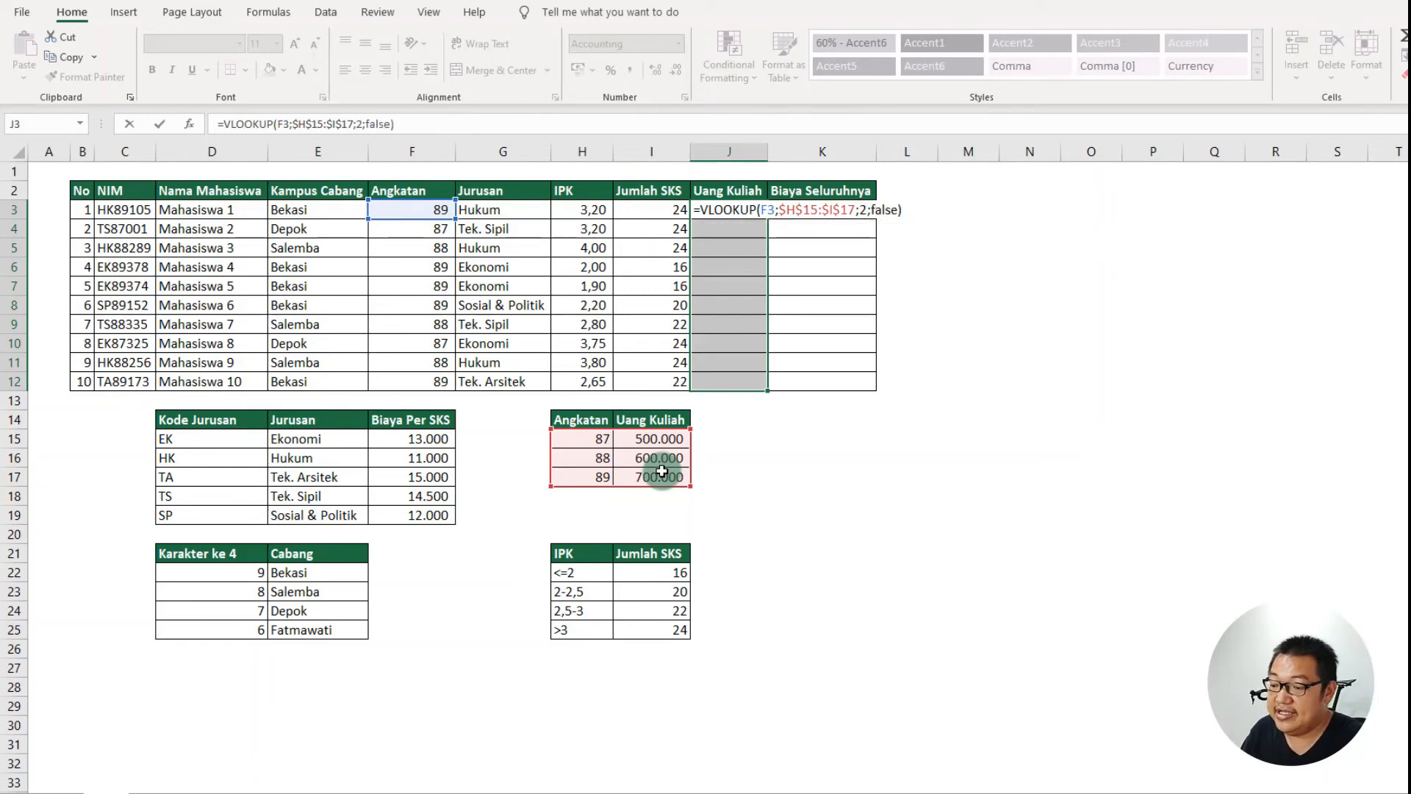
key("ctrl+Return")
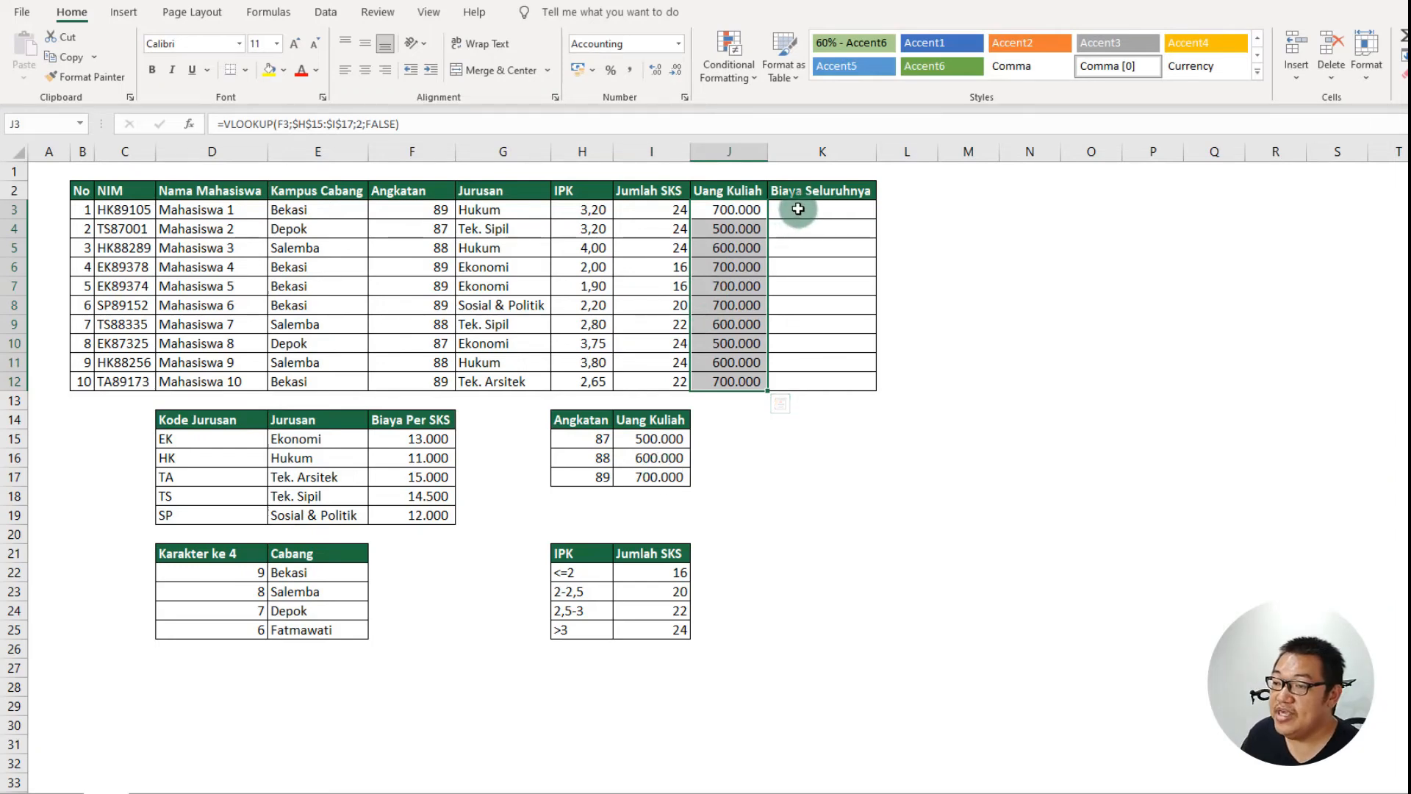
- Review the Uang Kuliah, Jumlah SKS and Biaya Per SKS values needed to calculate Biaya Seluruhnya
left_click_drag(808, 210, 827, 377)
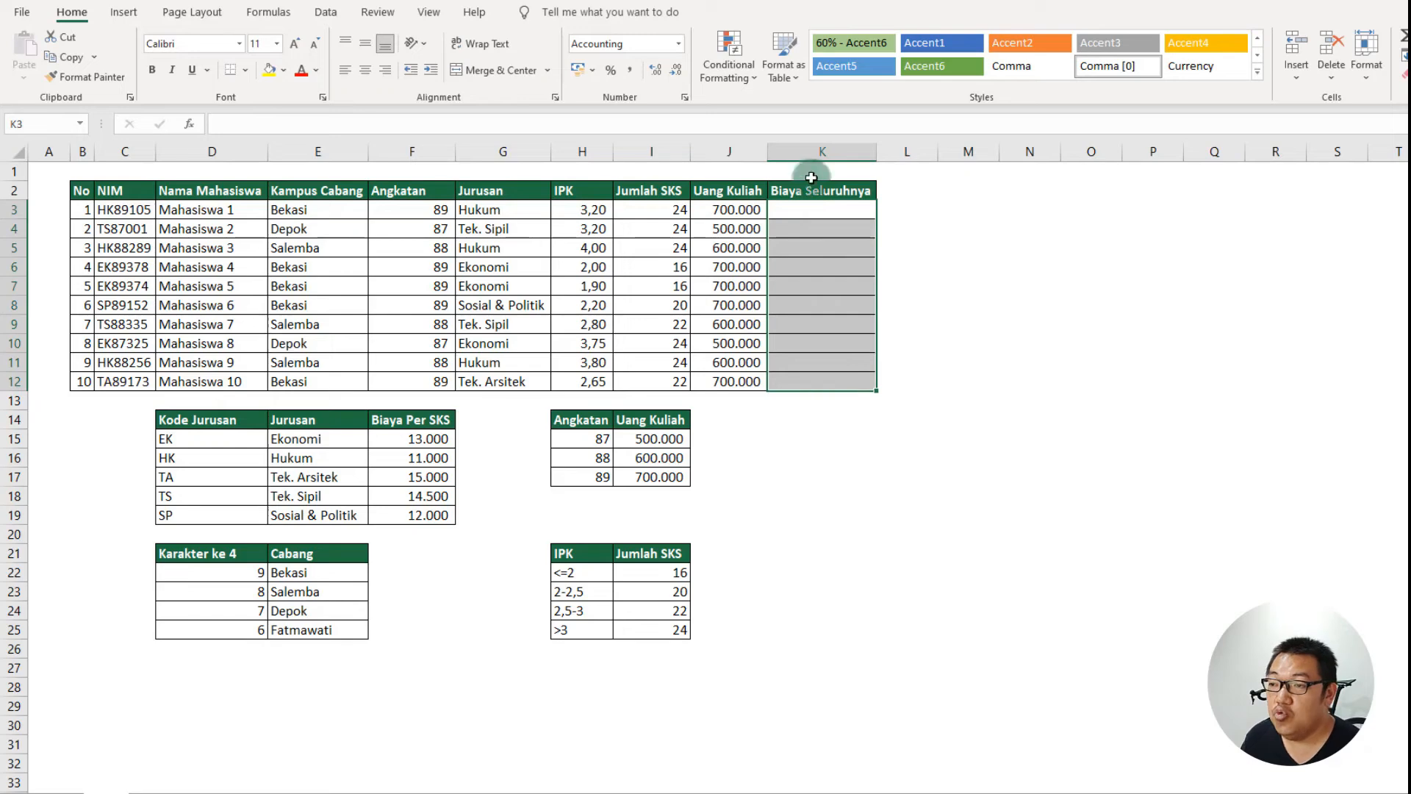
left_click(757, 209)
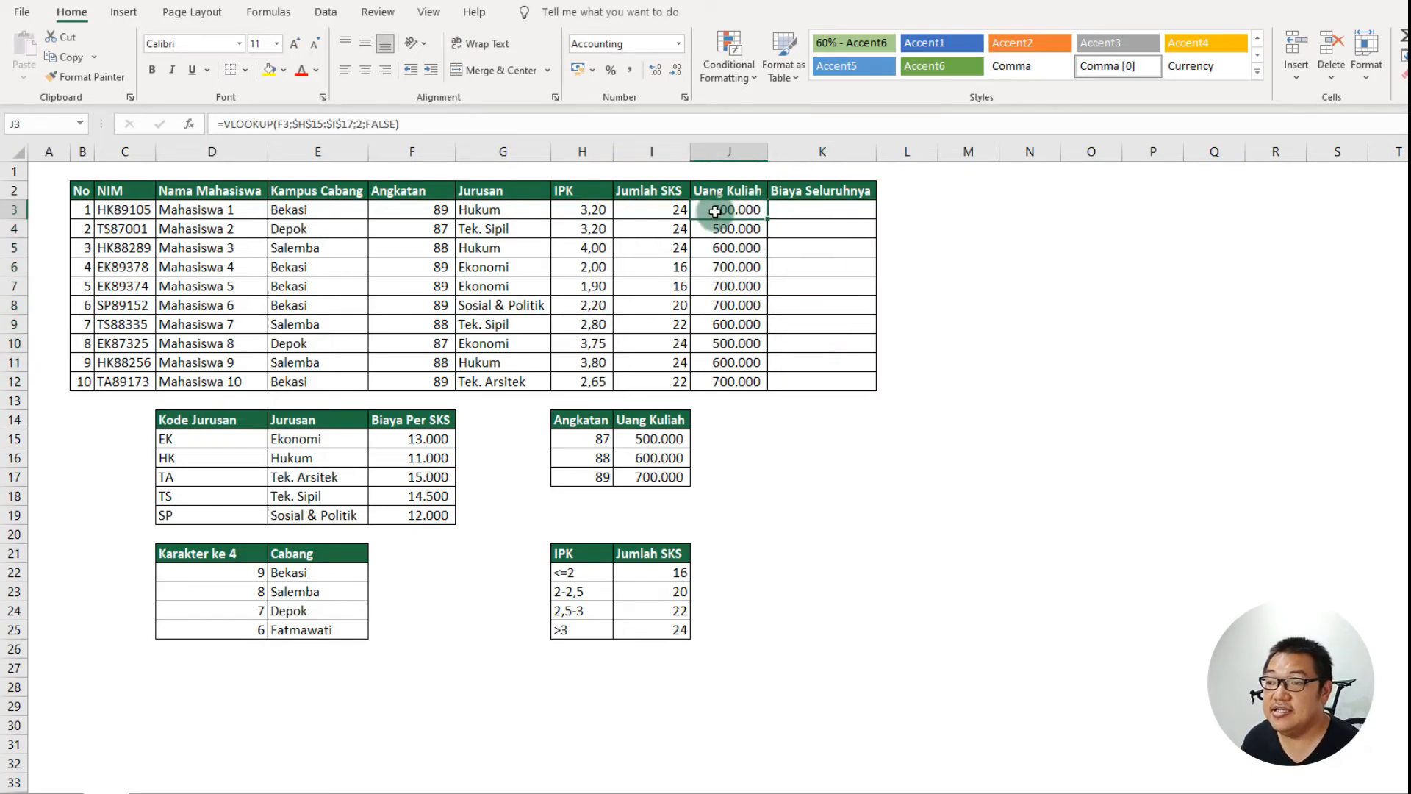
left_click(669, 212)
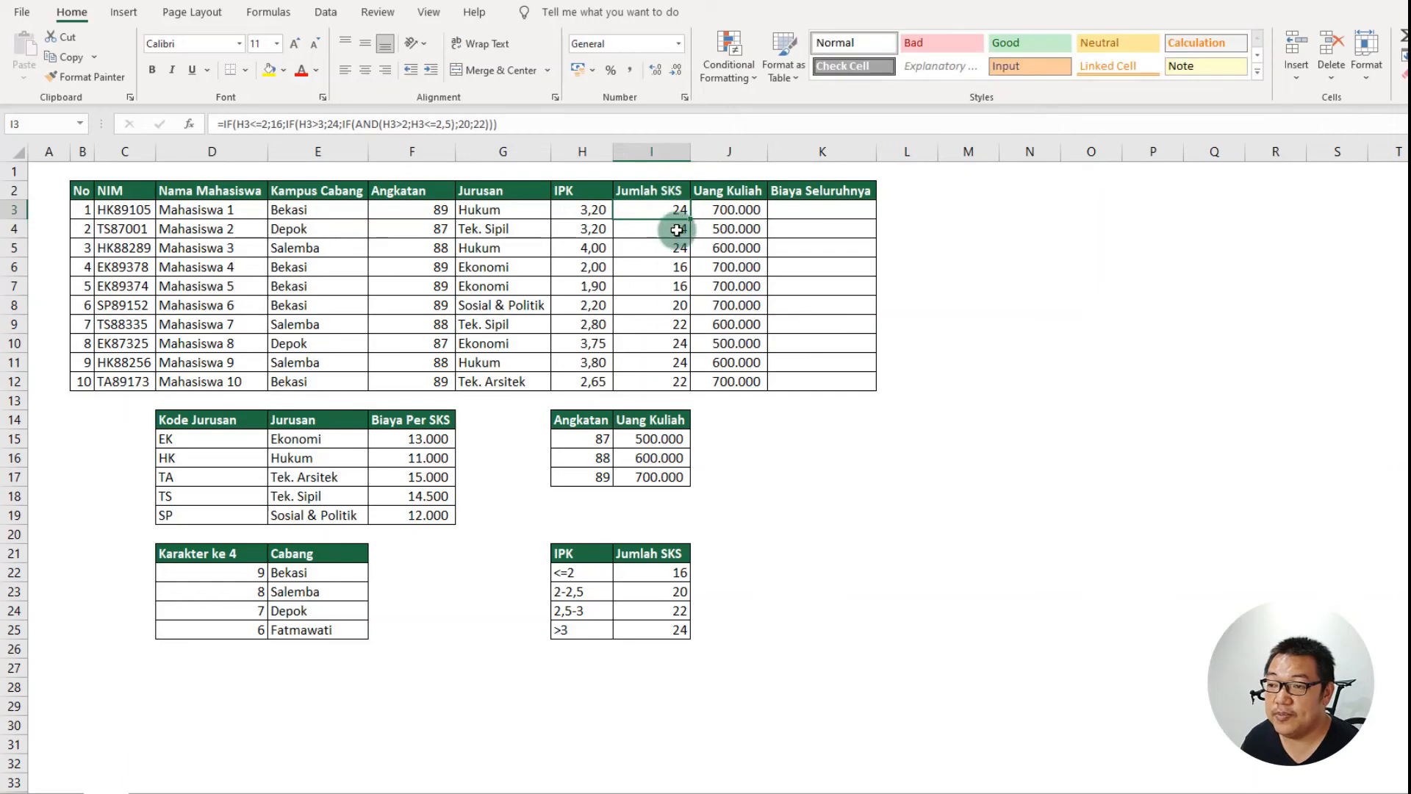
left_click(674, 269)
left_click_drag(436, 420, 436, 509)
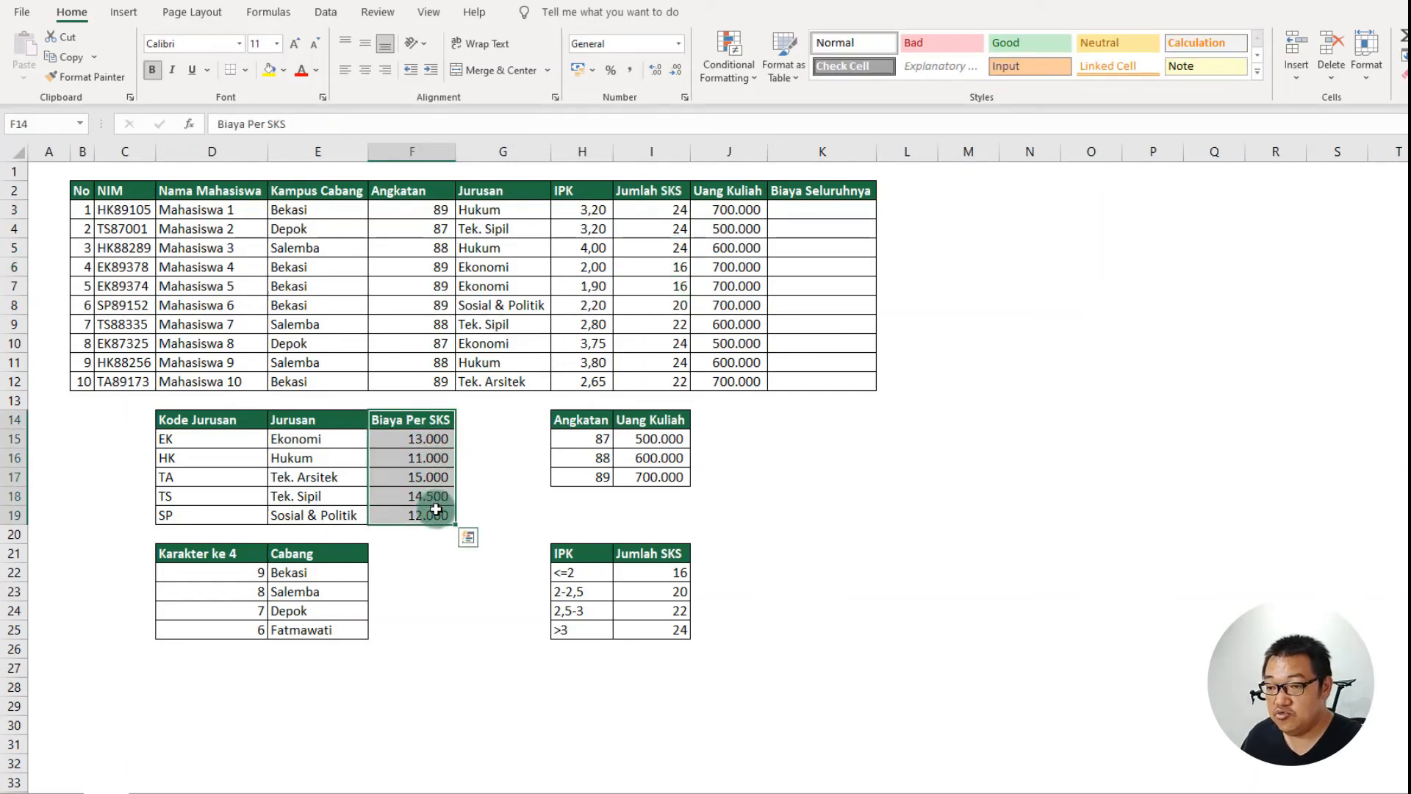
- Begin the Biaya Seluruhnya formula in K3 with =VLOOKUP(G3; using the student's Jurusan as the lookup value
left_click(801, 208)
type("=")
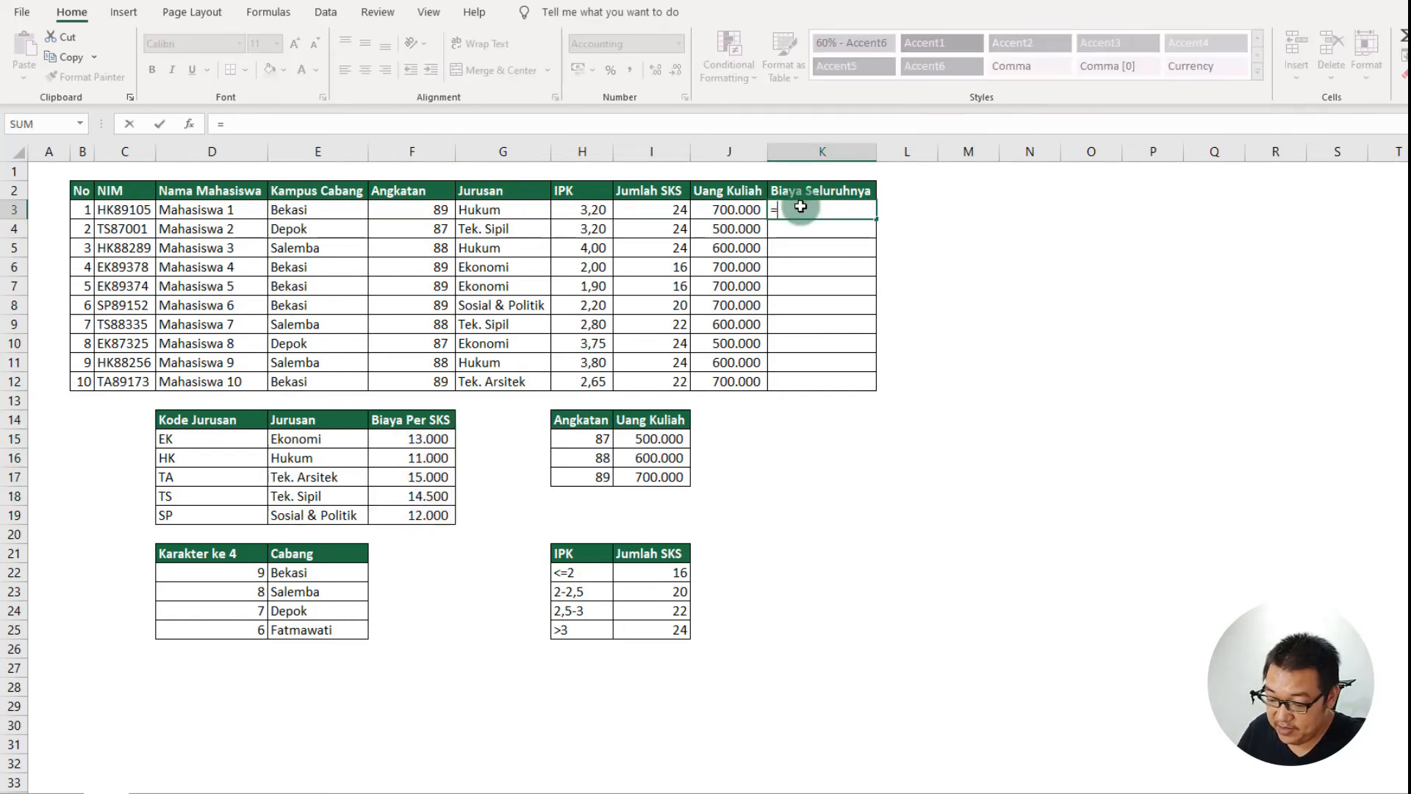
type("VLOOKUP(")
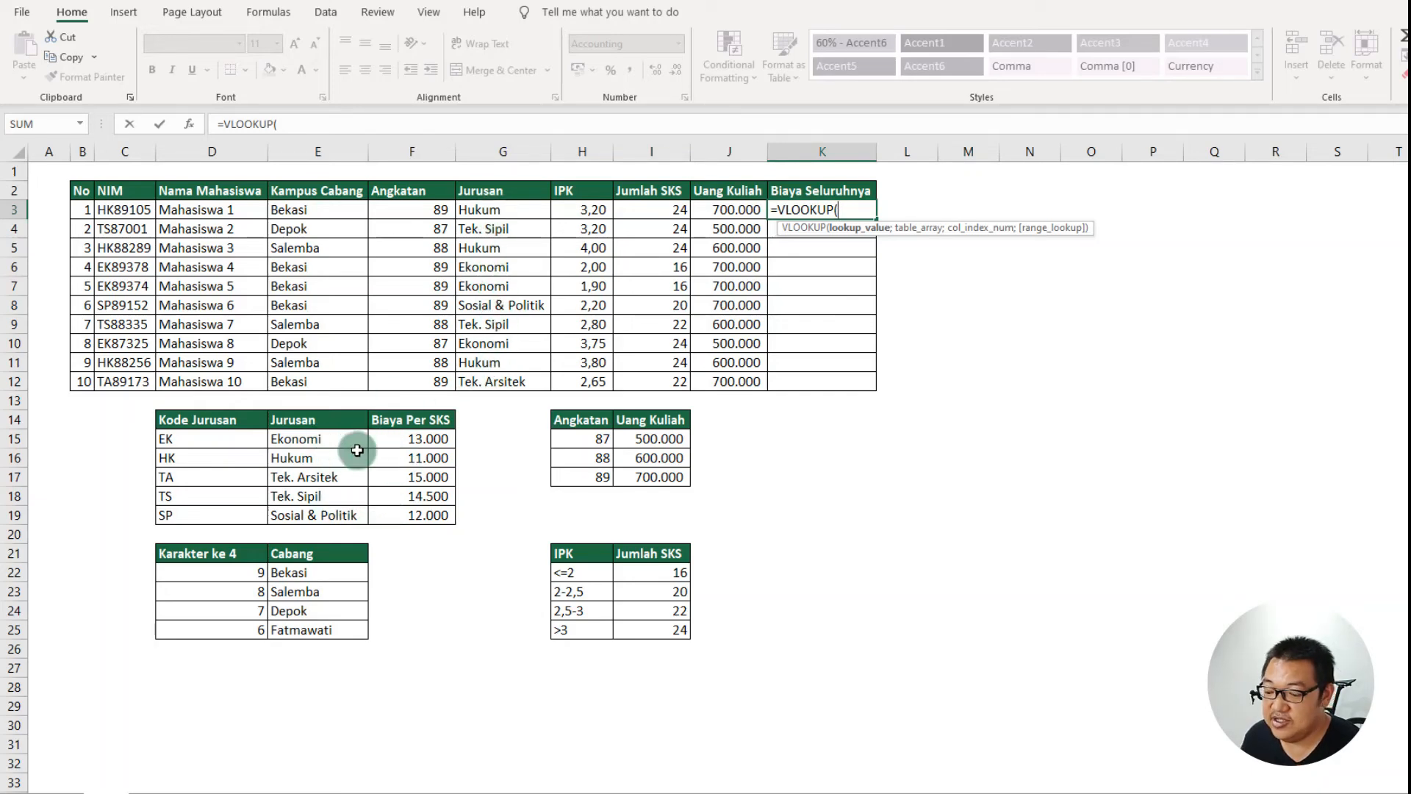
left_click(493, 210)
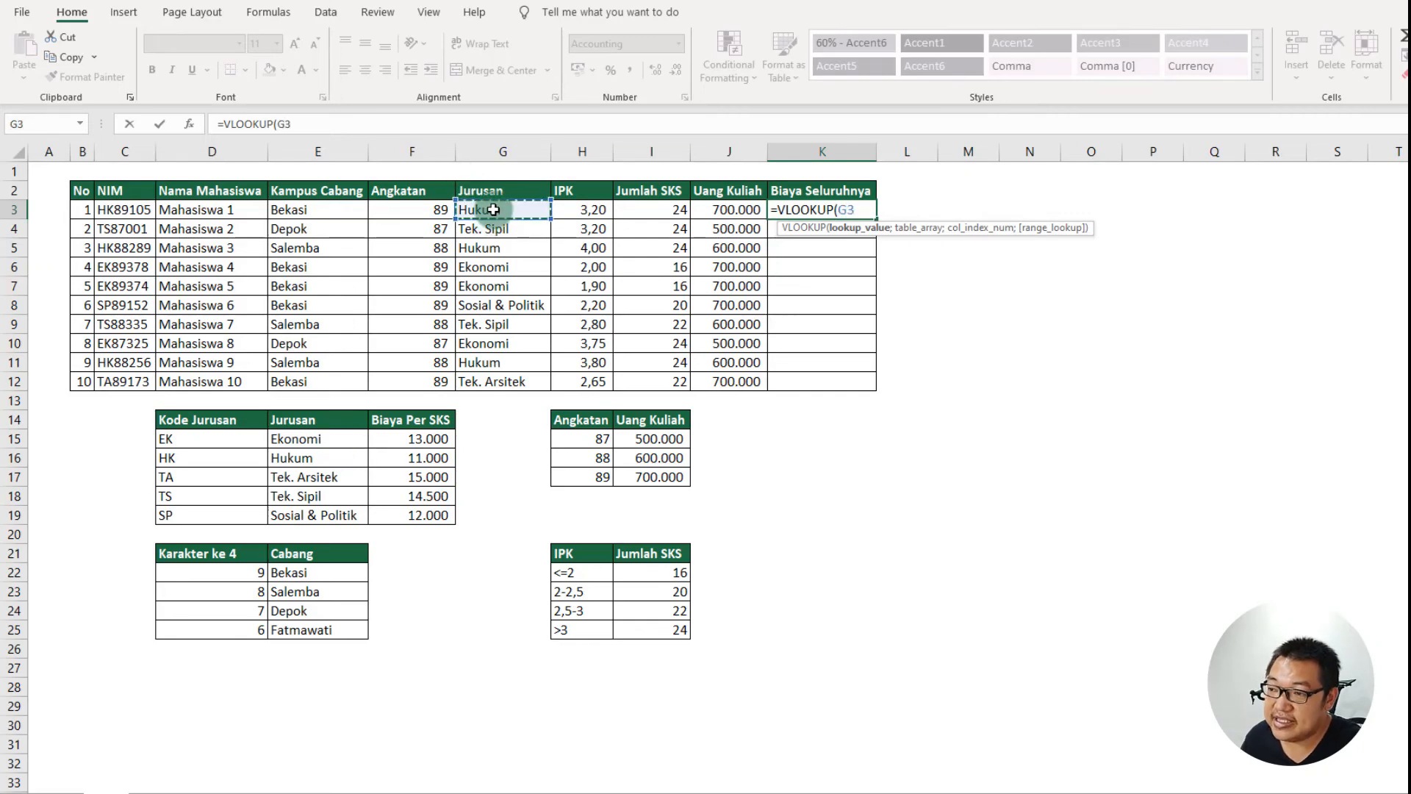
type(";")
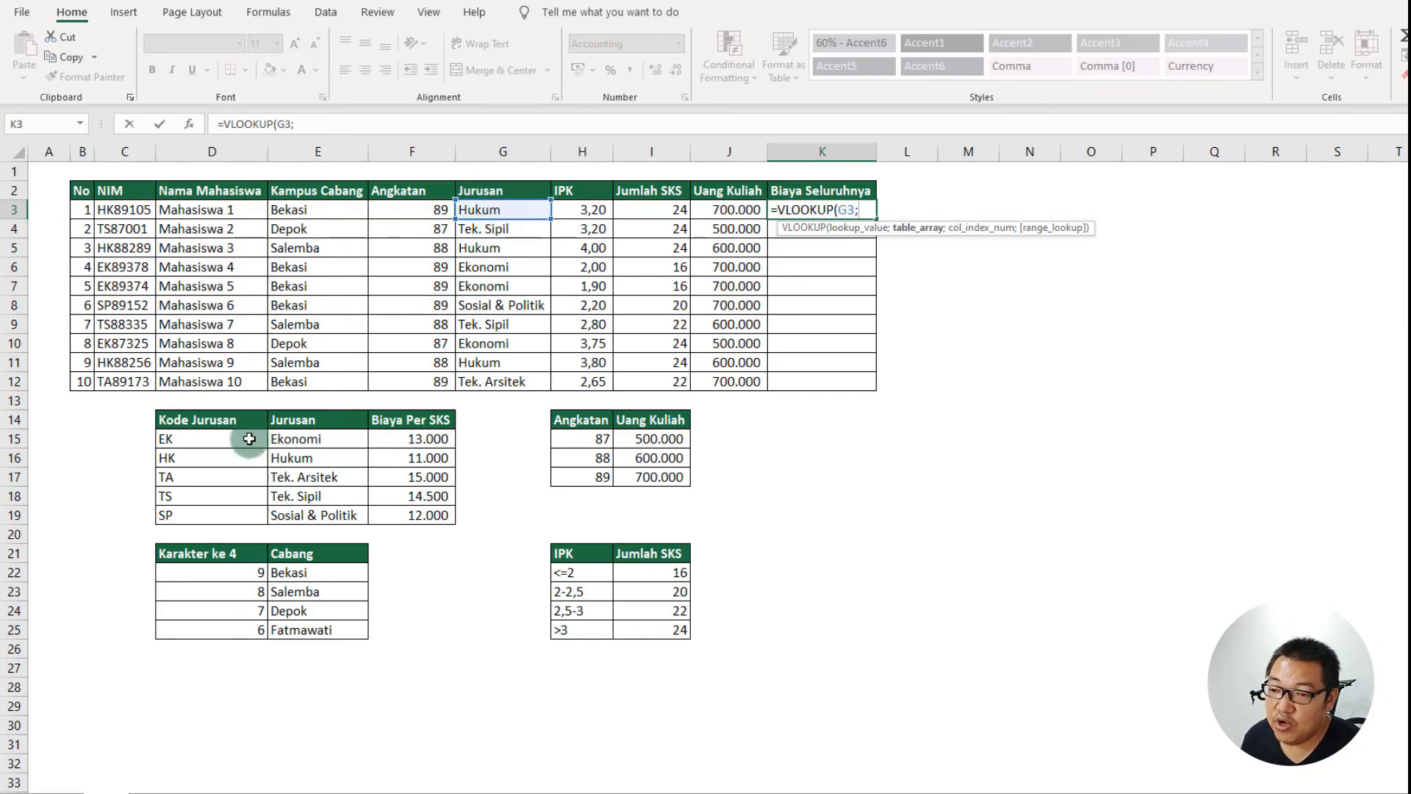
- Complete the K3 lookup with table $E$15:$F$19, column 2 and FALSE for an exact match, and fill it down to K12
left_click_drag(250, 439, 386, 509)
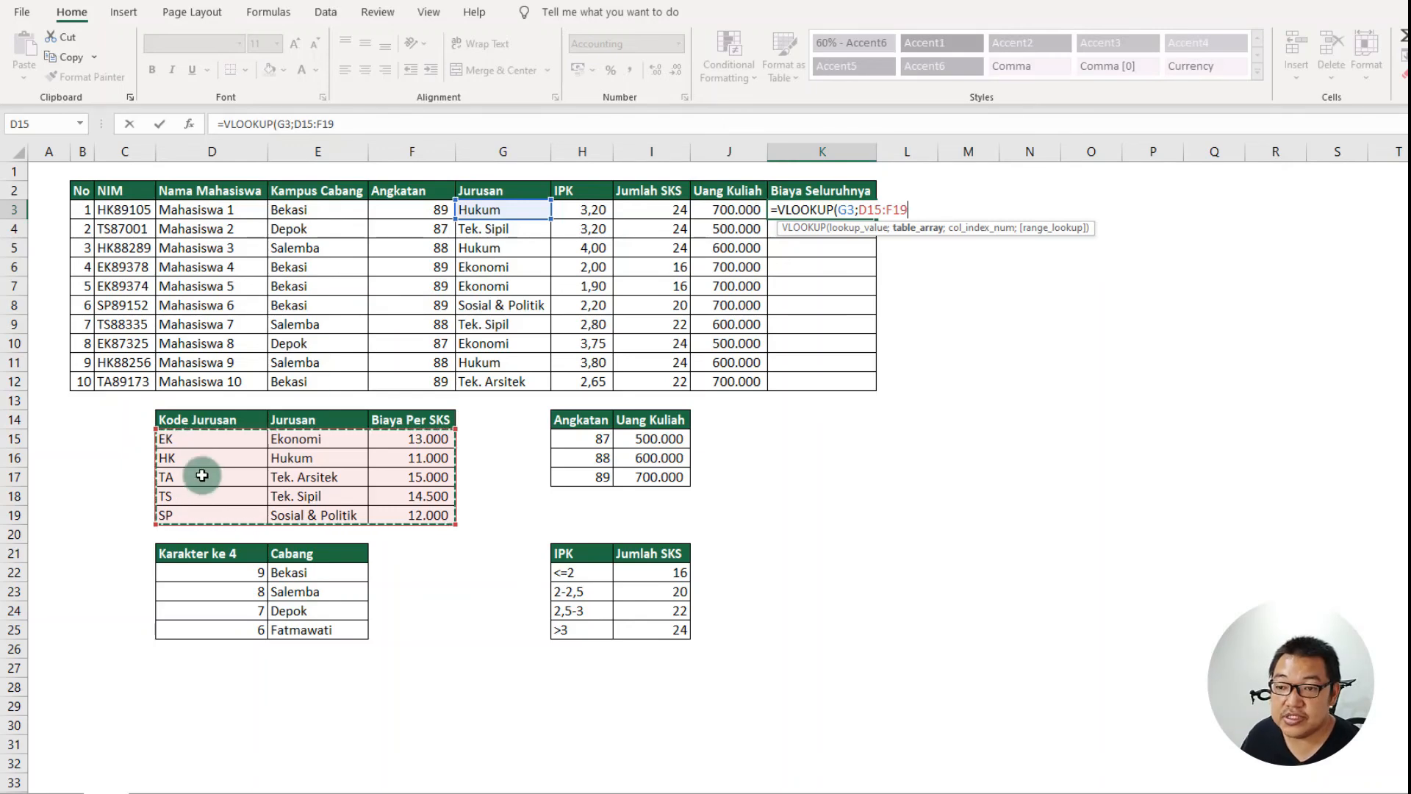
left_click_drag(321, 438, 402, 509)
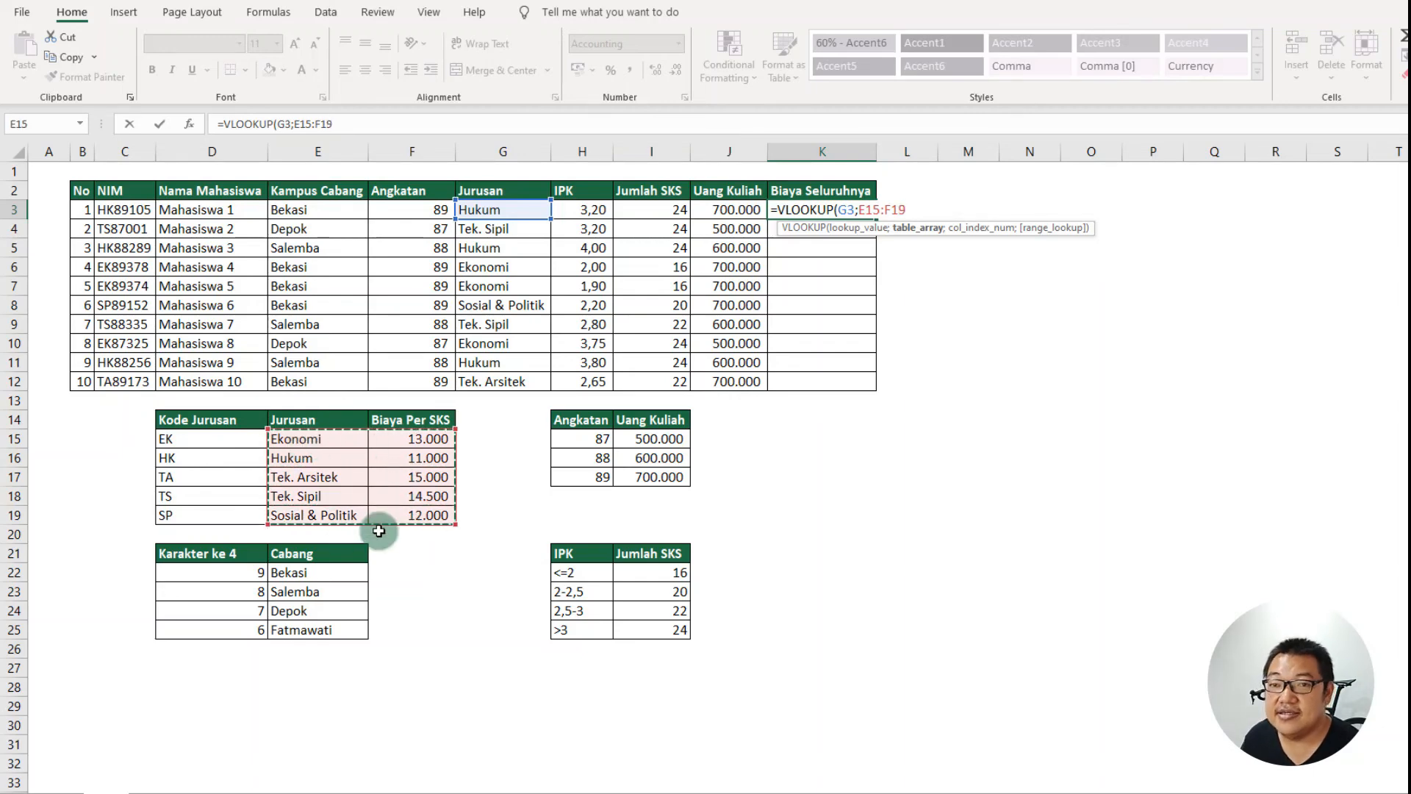
key("F4")
type(";")
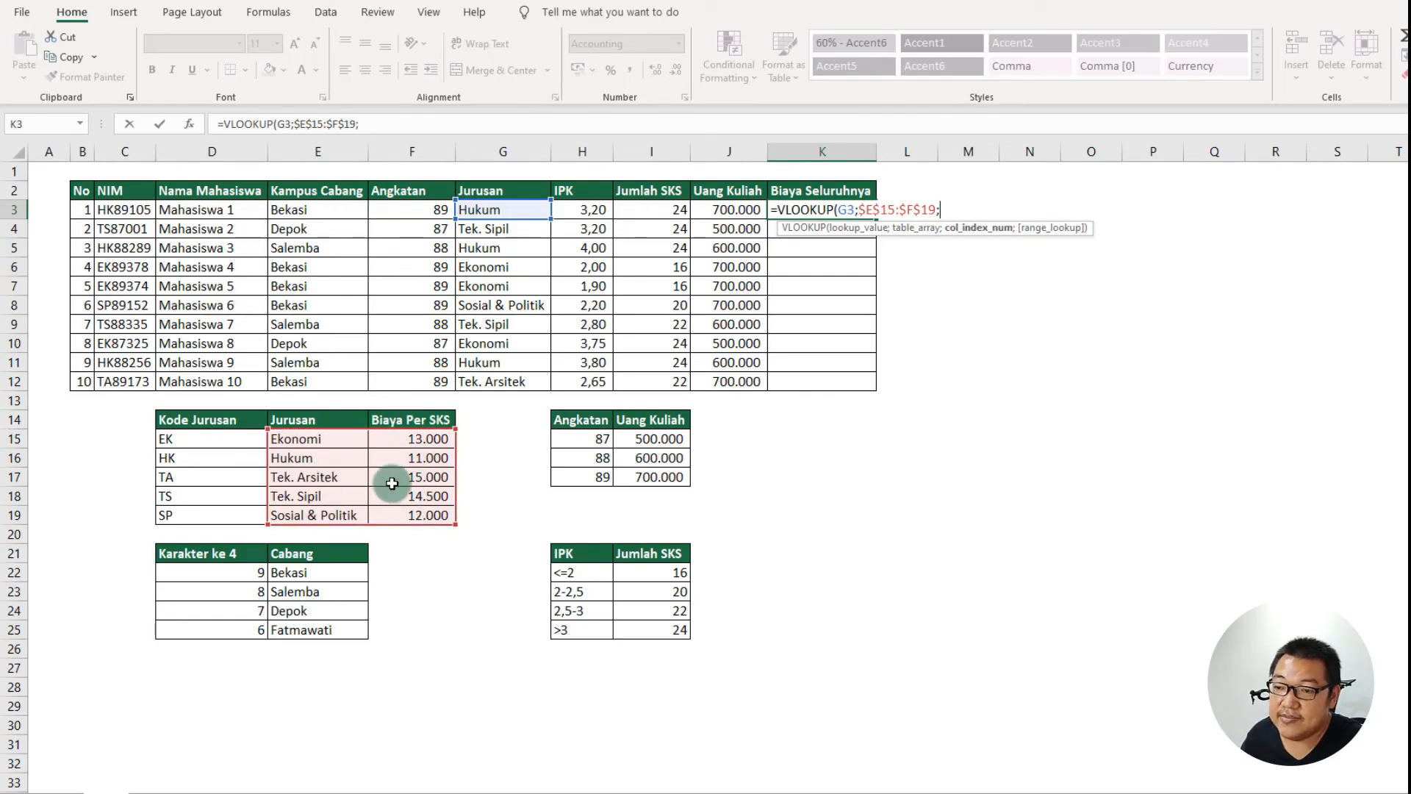
type("2;false")
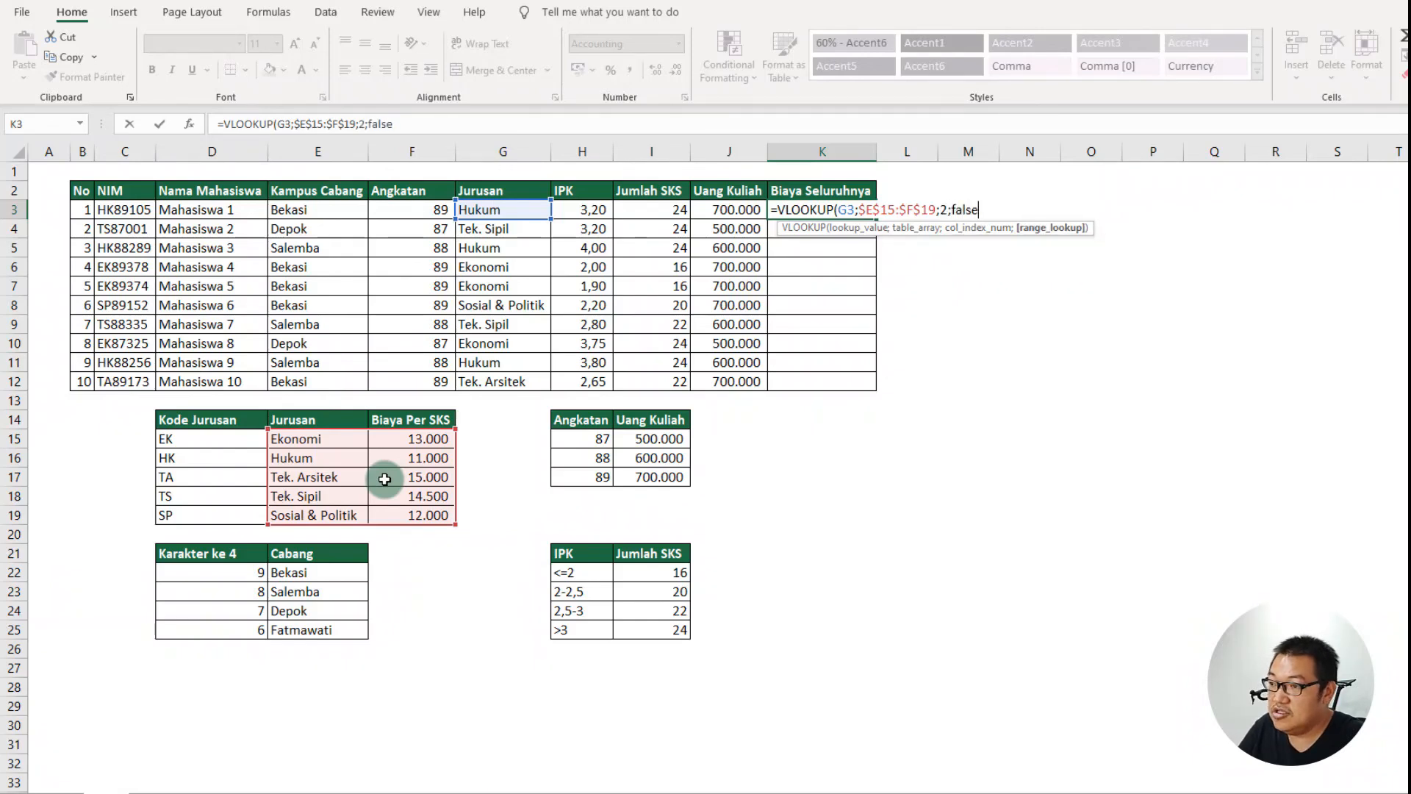
key("Return")
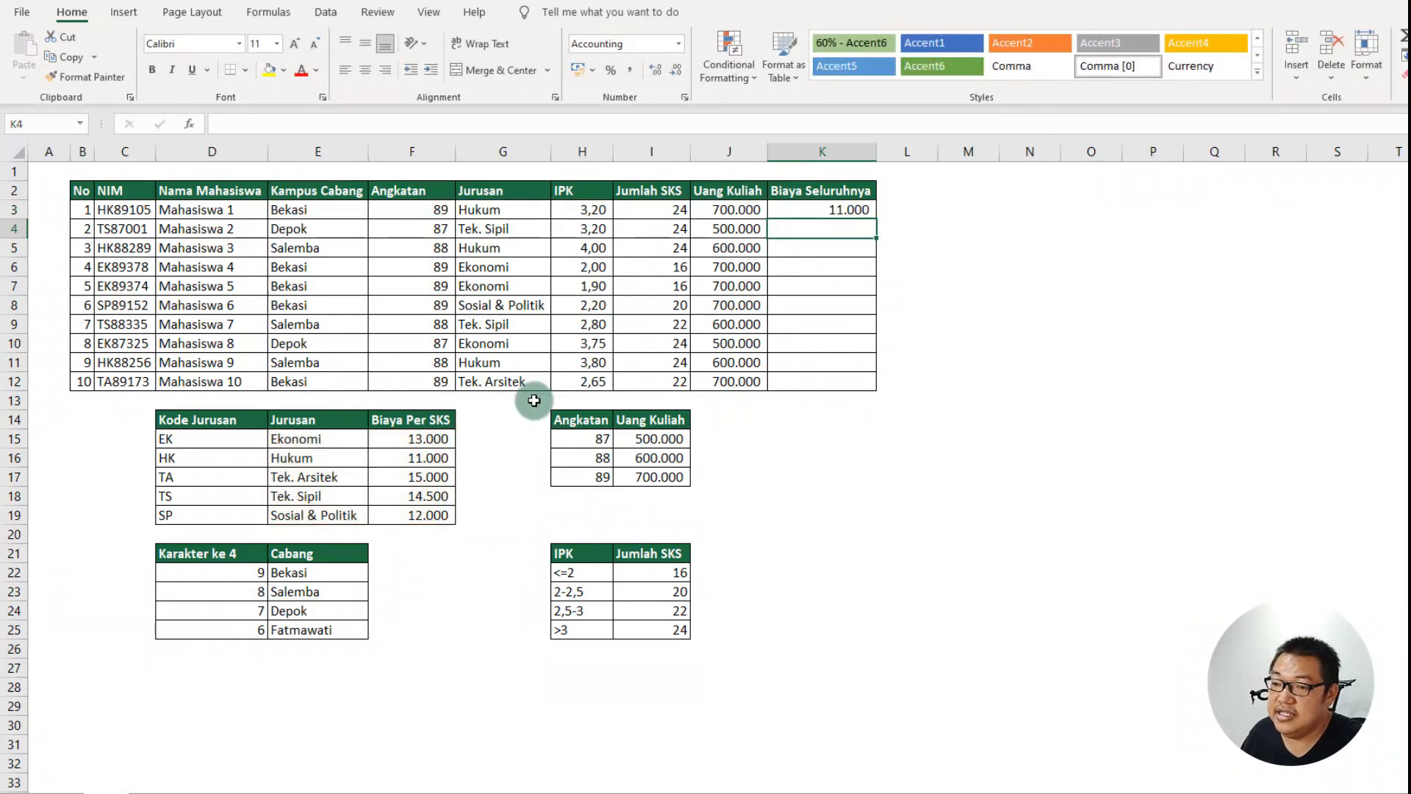
left_click(860, 210)
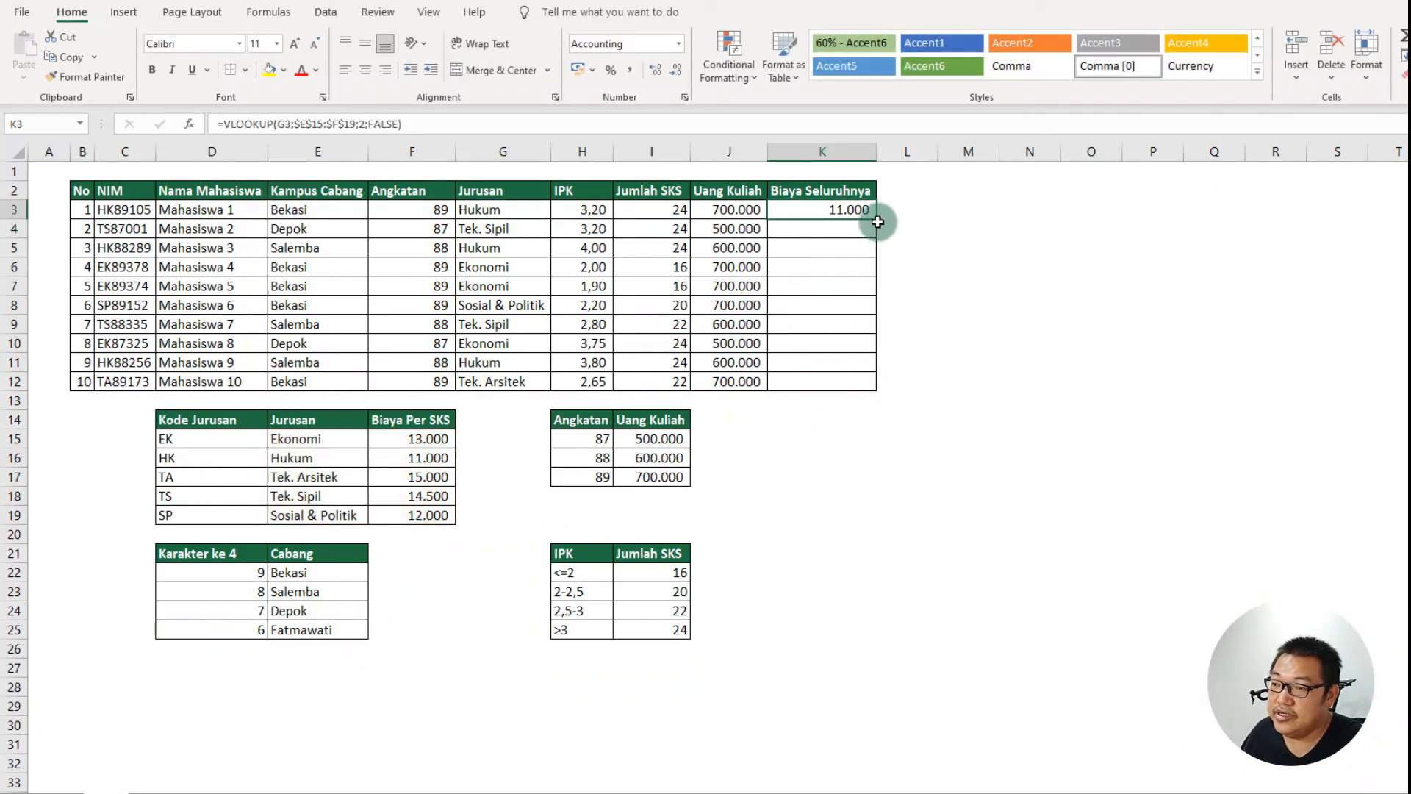
left_click_drag(875, 219, 870, 386)
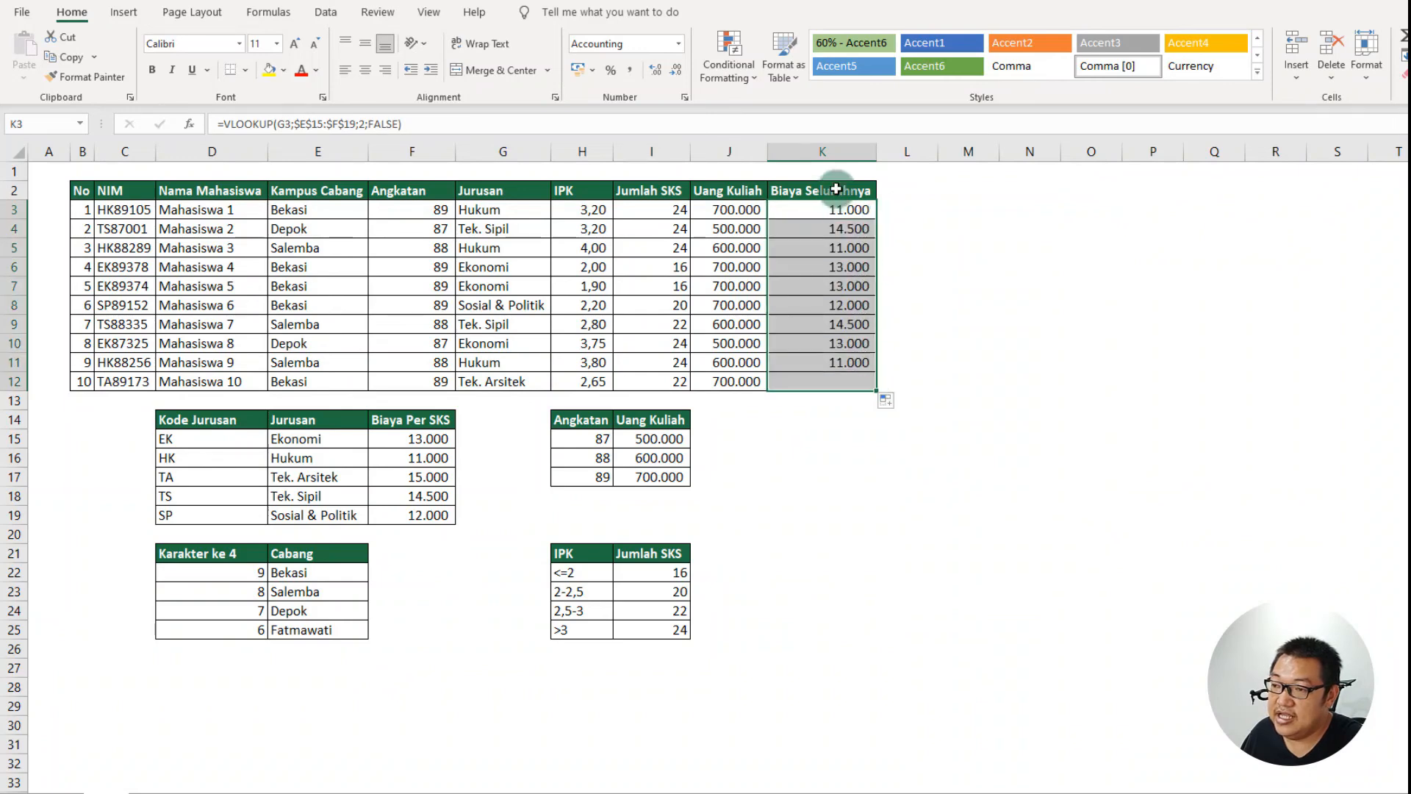
- Extend the Biaya Seluruhnya formula across K3:K12 by appending *I3+J3, multiplying by Jumlah SKS and adding Uang Kuliah
mouse_move(826, 211)
left_mouse_down()
mouse_move(514, 205)
mouse_move(826, 211)
left_mouse_up()
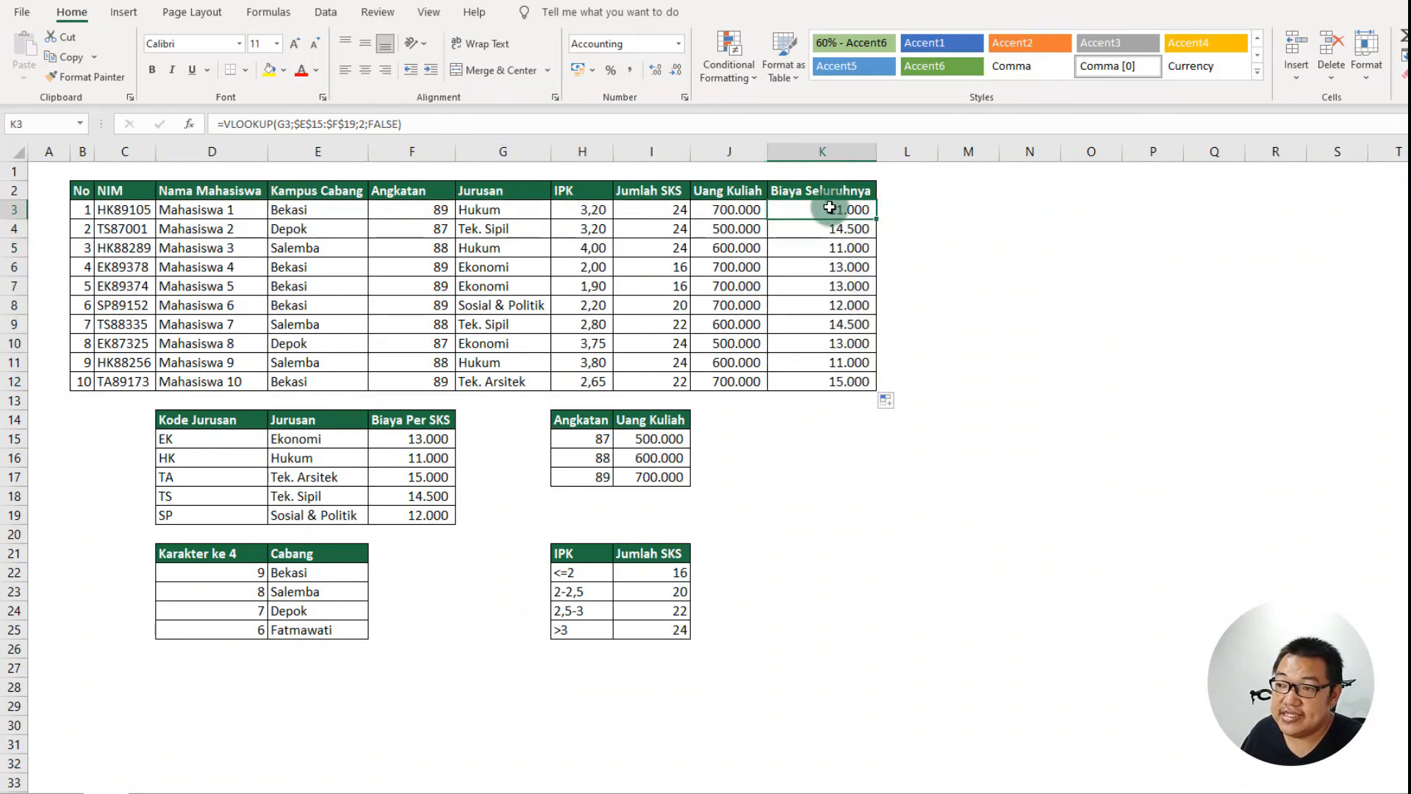
left_click(845, 373, "shift")
left_click(422, 118)
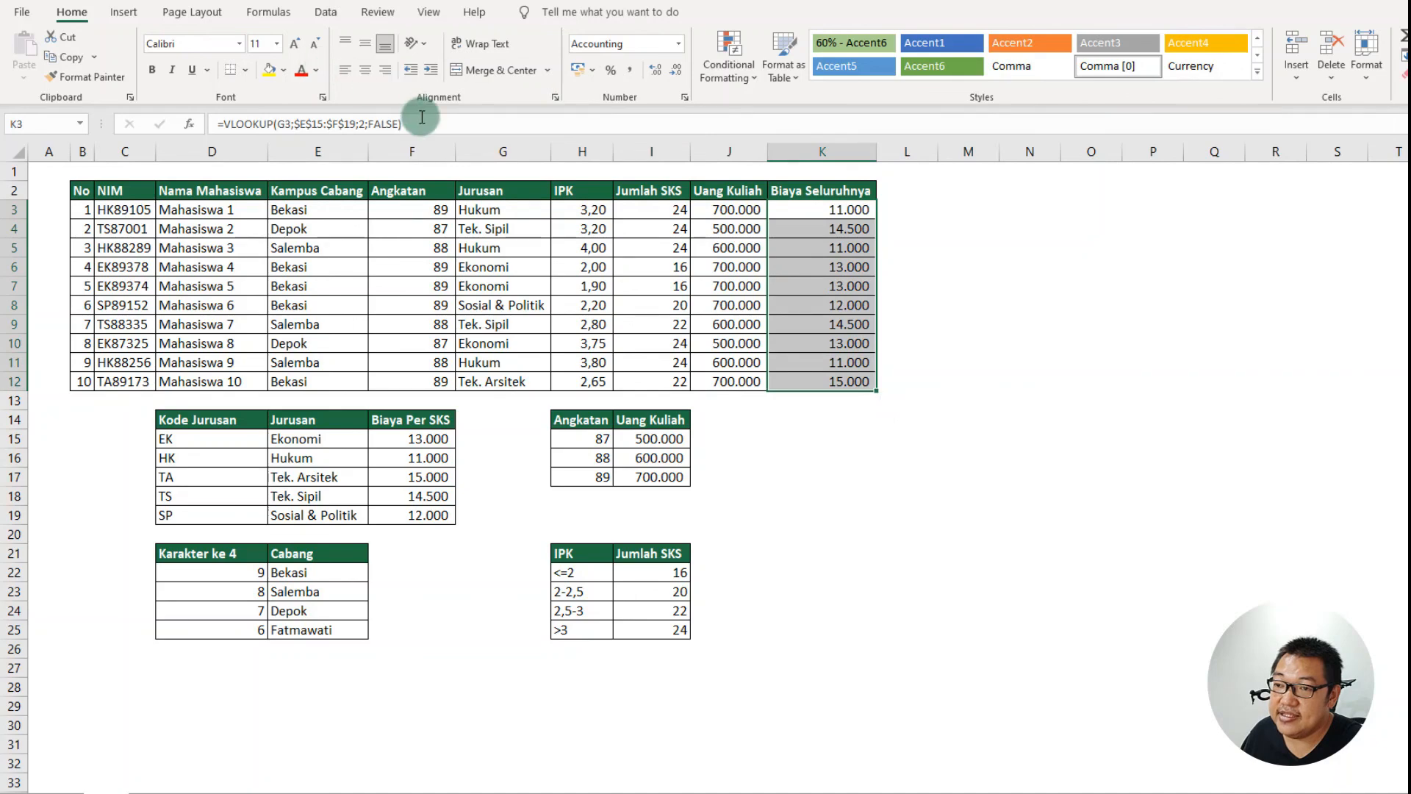
left_click(664, 213)
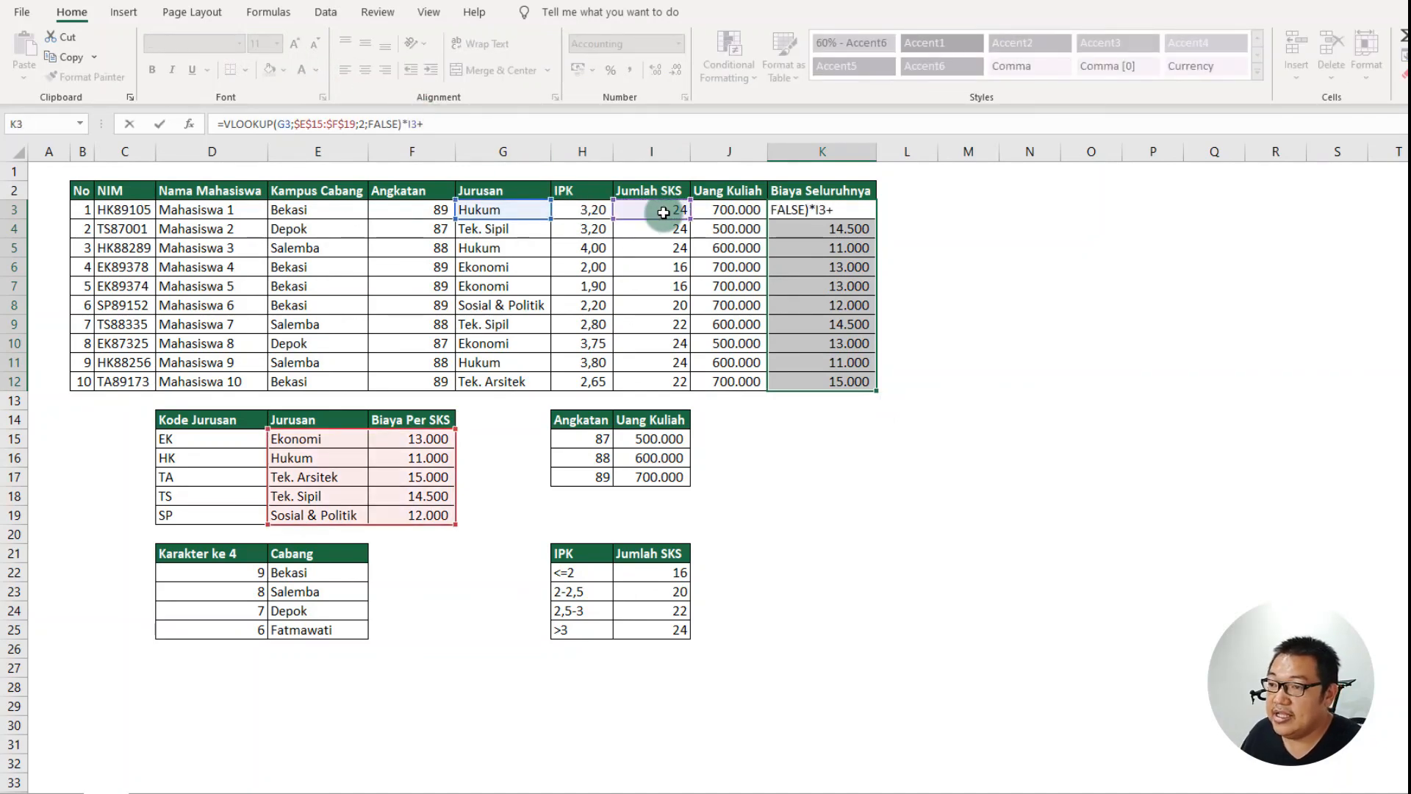
type("+")
left_click(722, 209)
key("ctrl+Return")
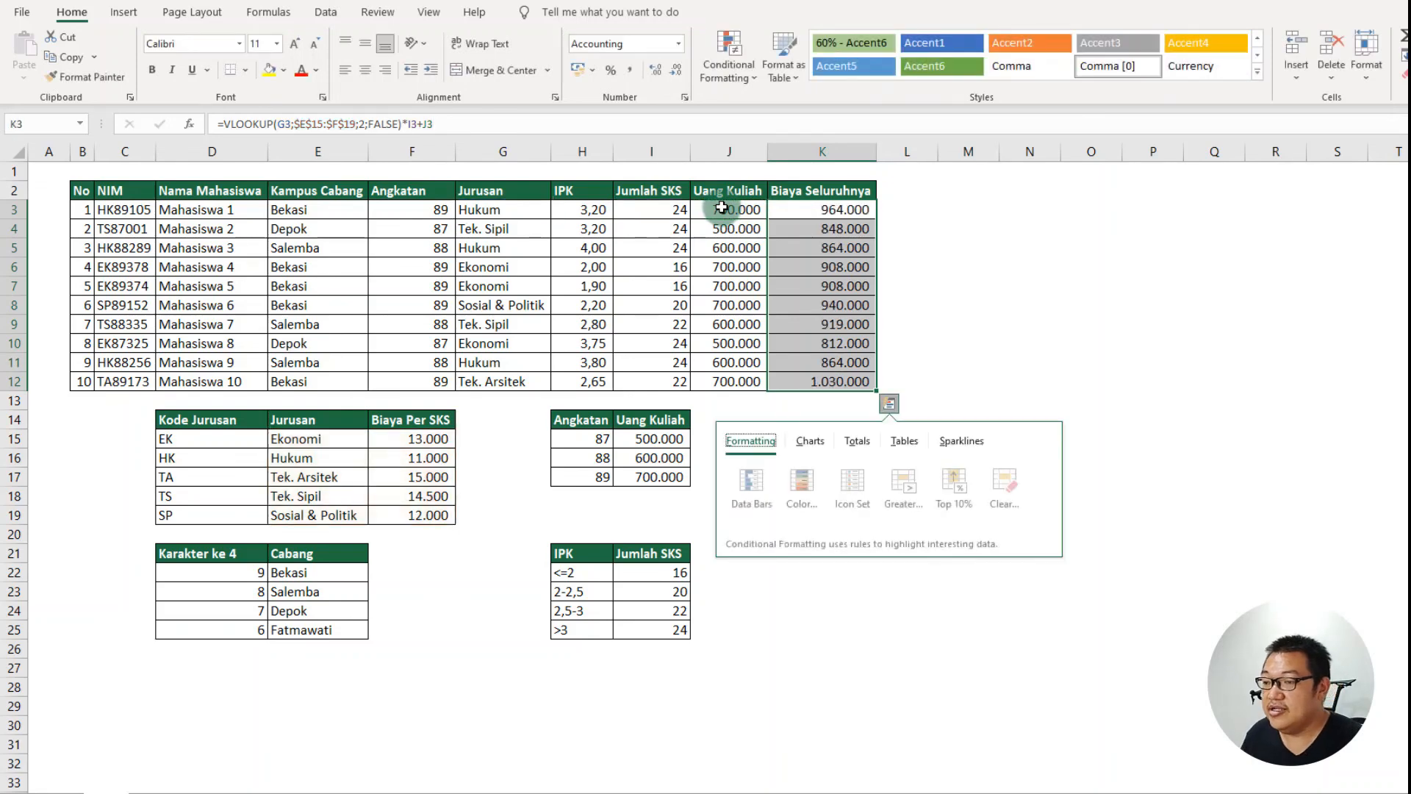
left_click(925, 281)
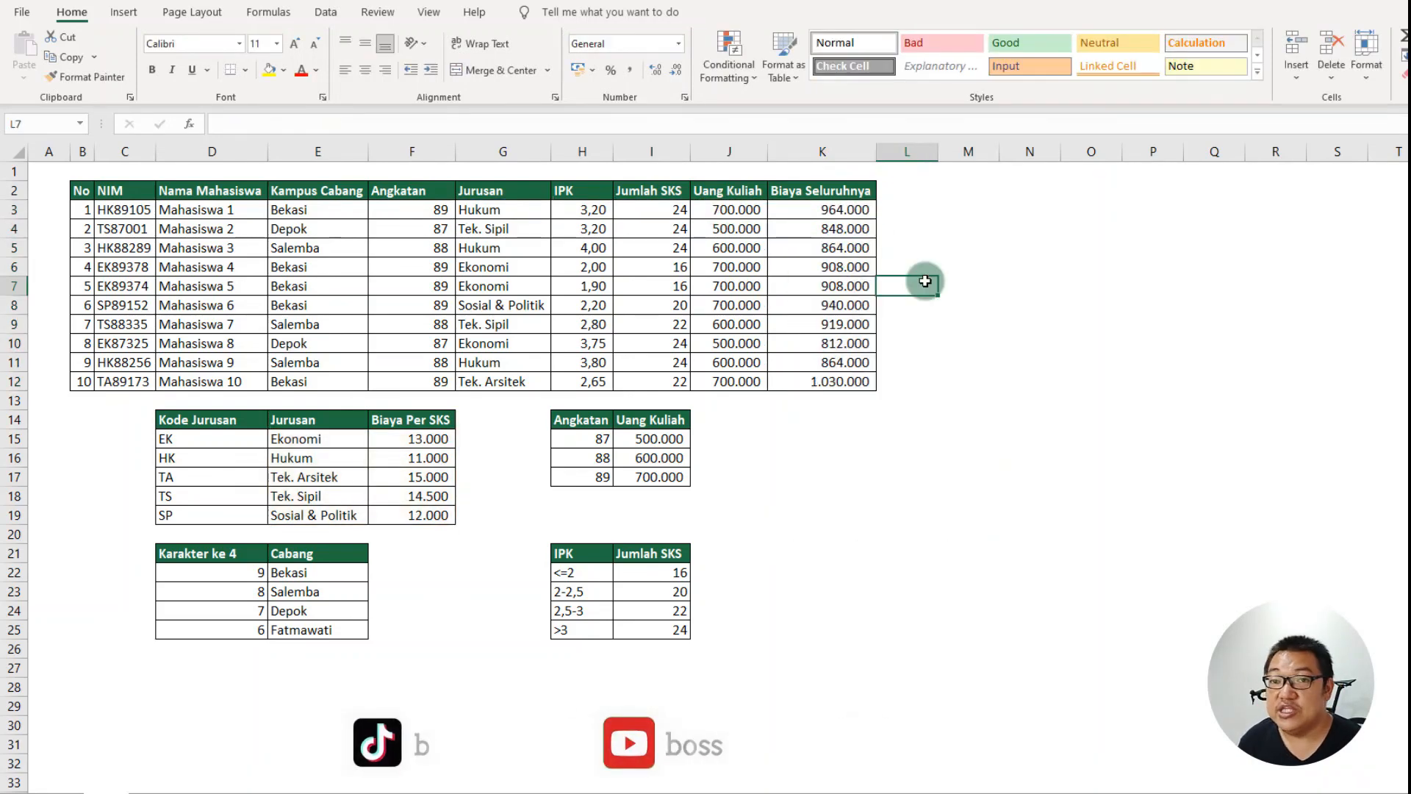